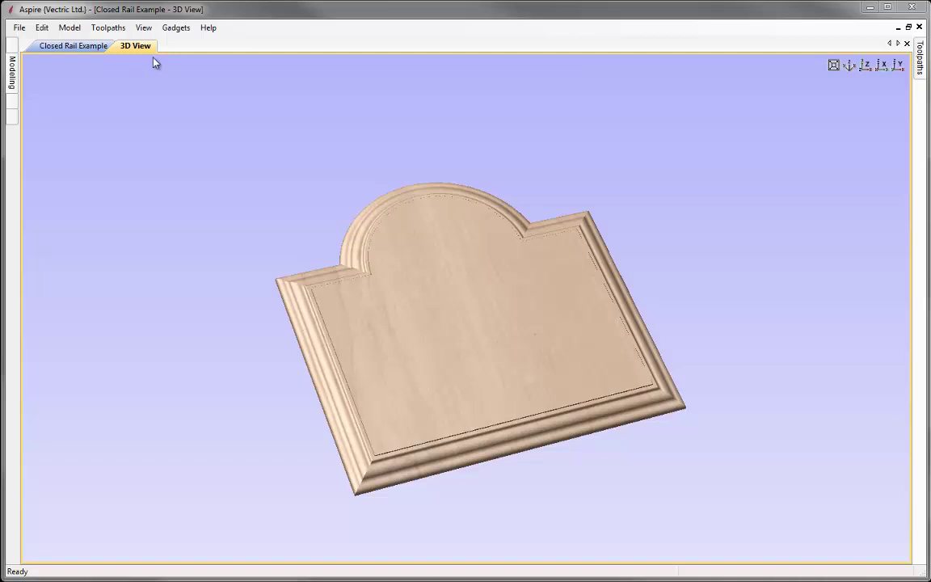
- Close the Closed Rail Example job and open the existing file Open Rail Example.crv3d
click(20, 27)
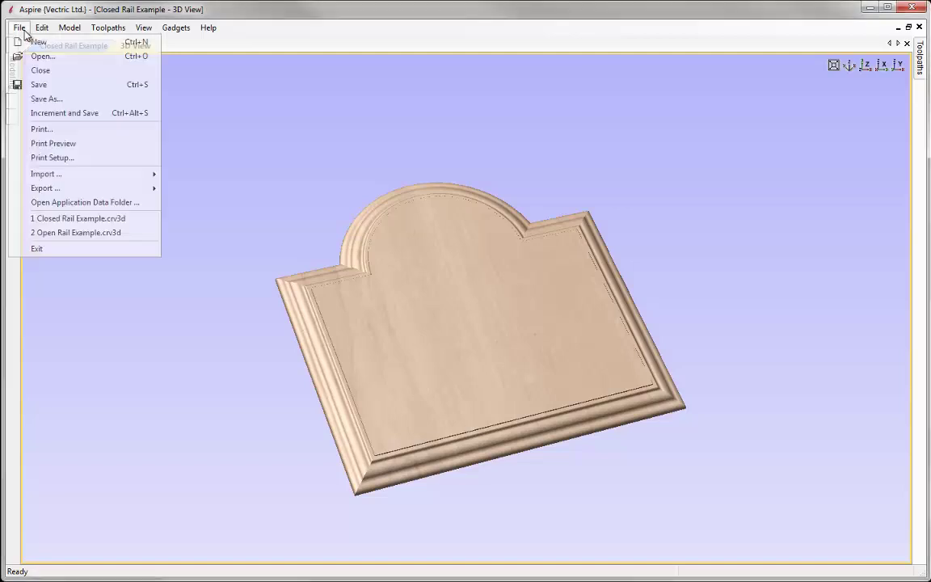
click(40, 70)
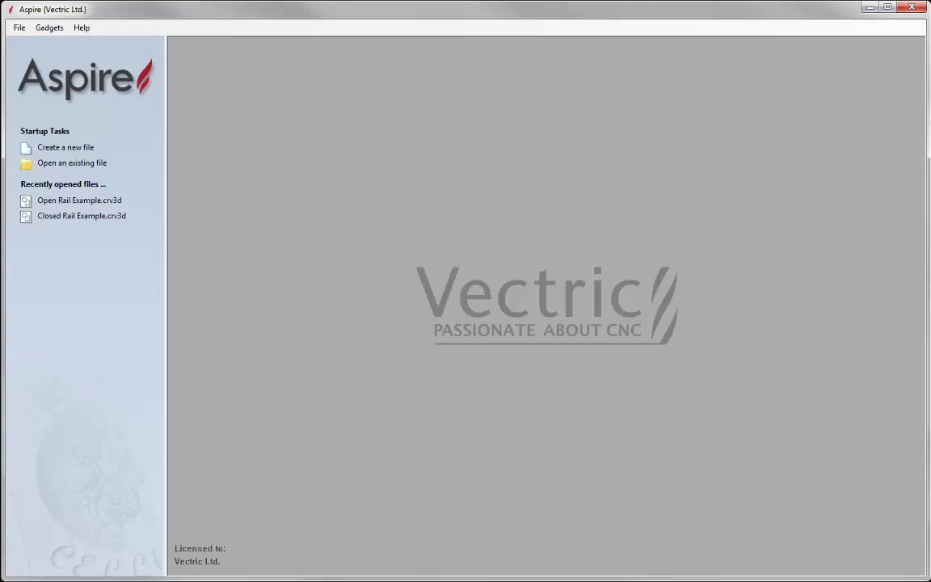
click(80, 163)
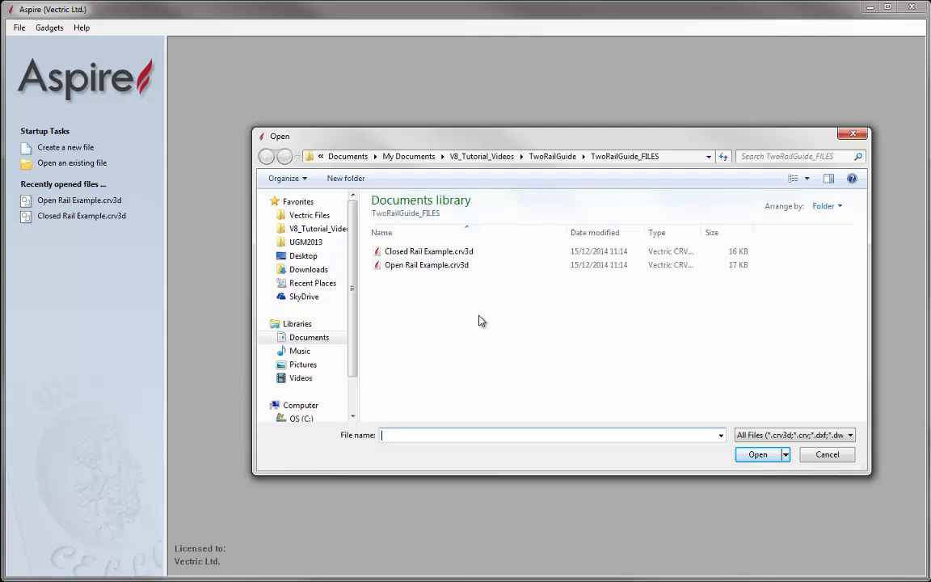
click(431, 268)
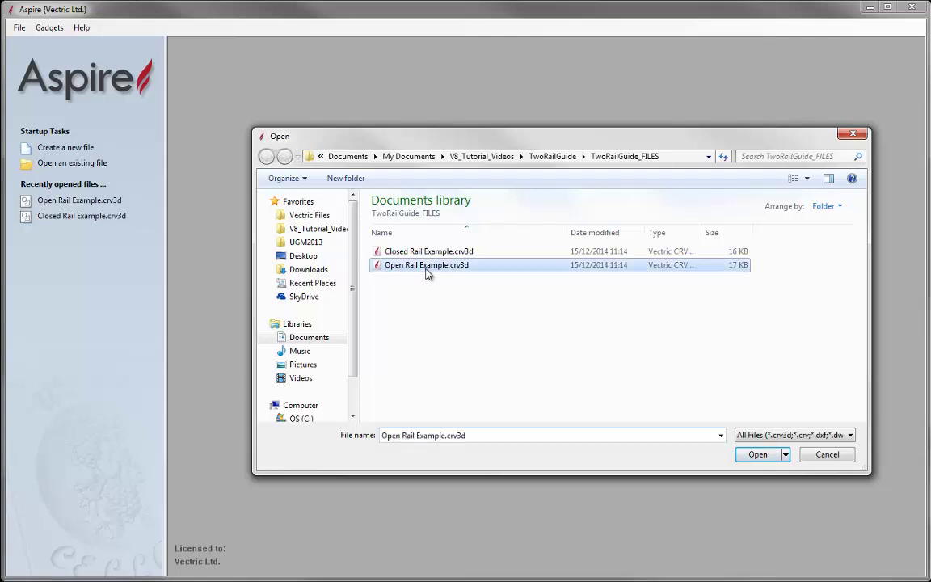
click(756, 455)
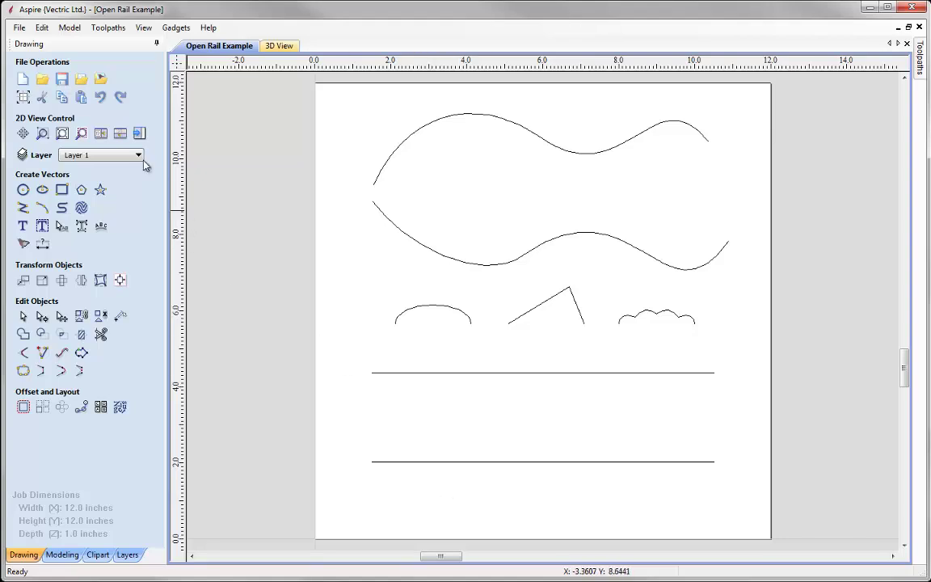
- Tile the 2D and 3D views side by side and open the Two Rail Sweep tool
click(100, 136)
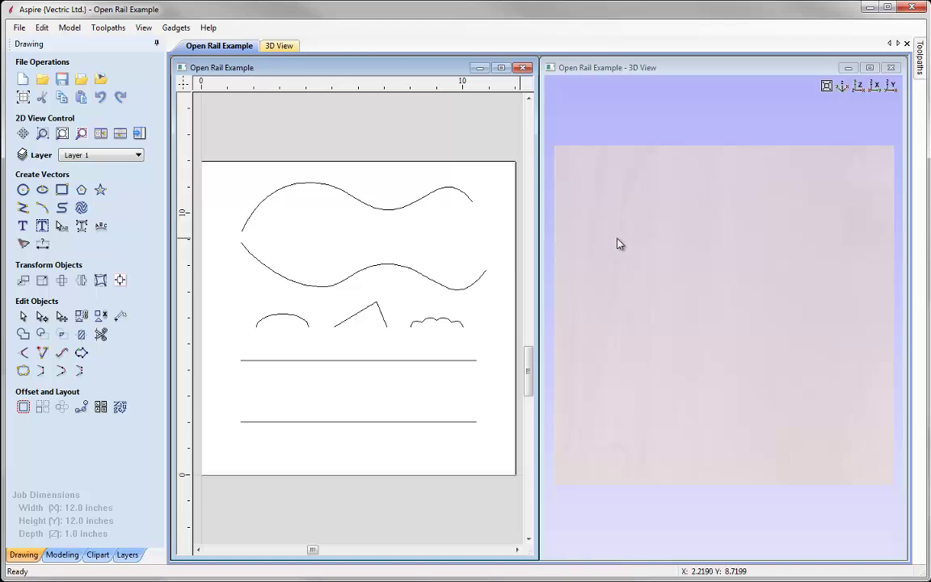
click(62, 554)
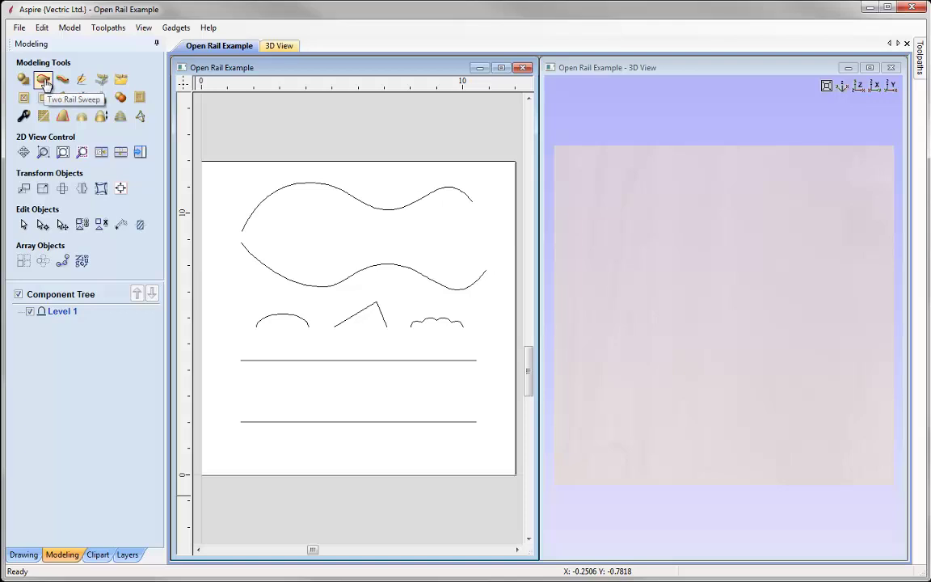
click(43, 81)
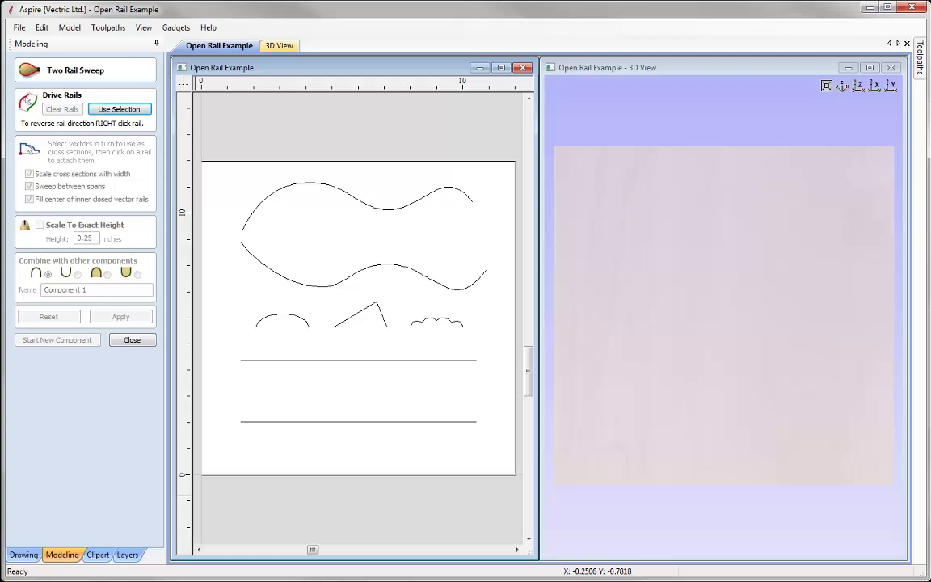
- Highlight the upper curve, the lower curve and the arch profile in turn to identify the sweep's rails and cross section
click(271, 272)
click(245, 224)
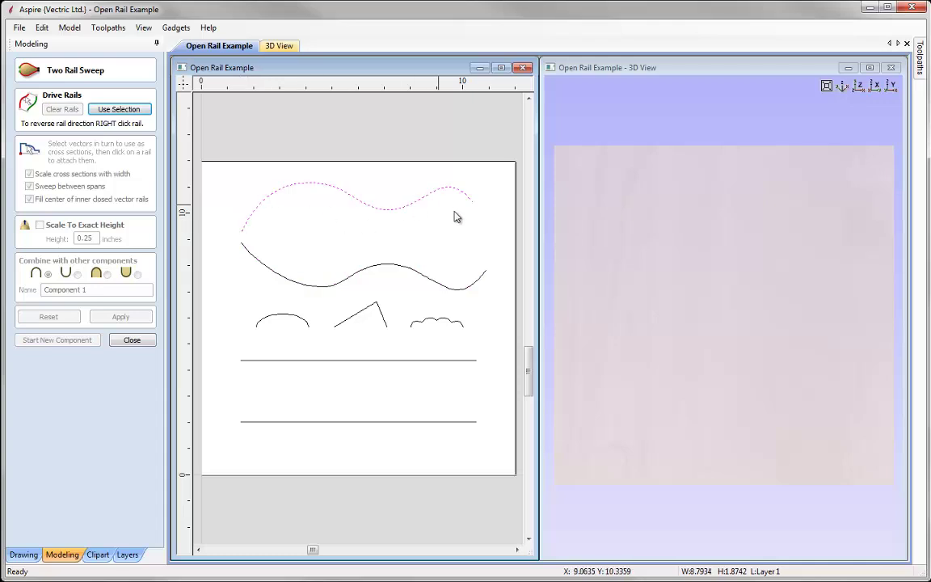
click(338, 287)
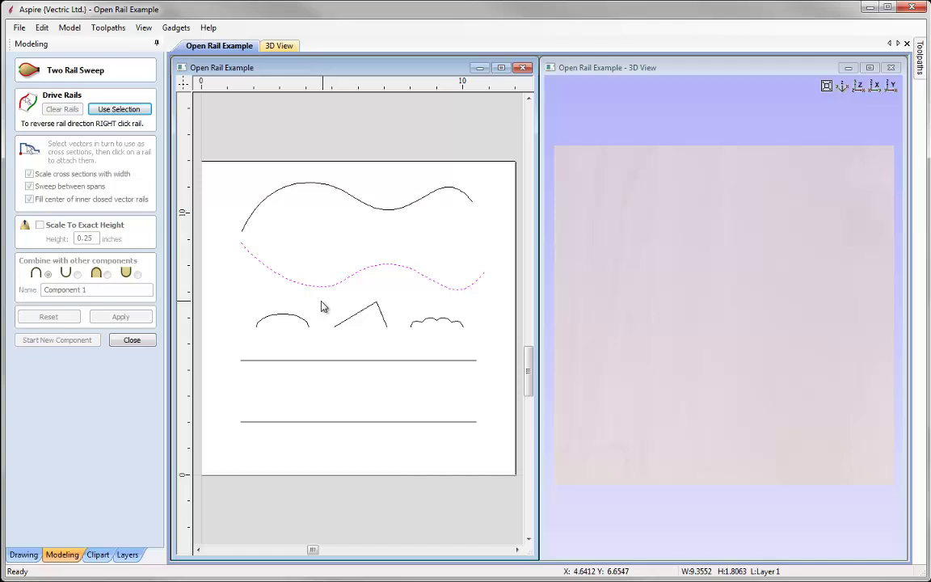
click(305, 324)
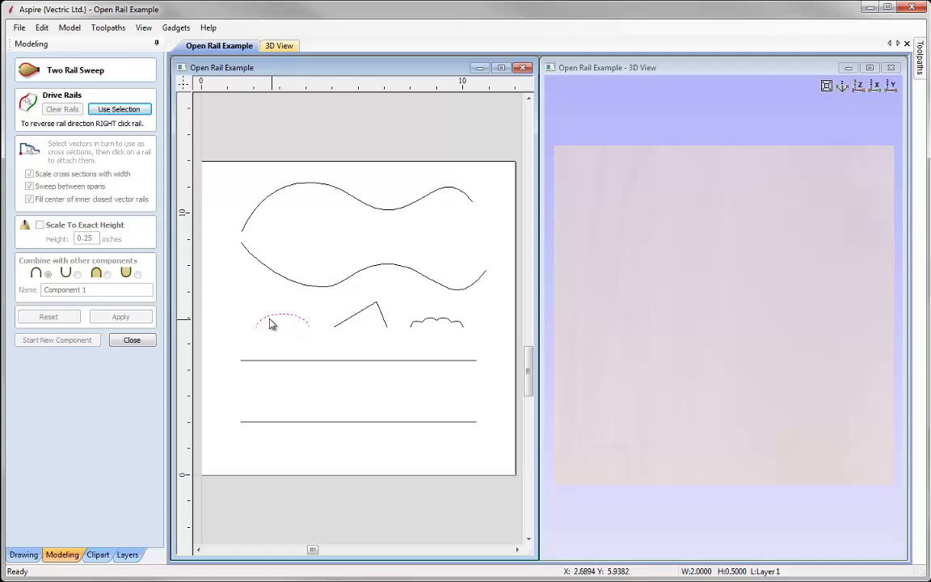
- Assign the upper and lower wavy curves as the drive rails of the Two Rail Sweep
click(246, 231)
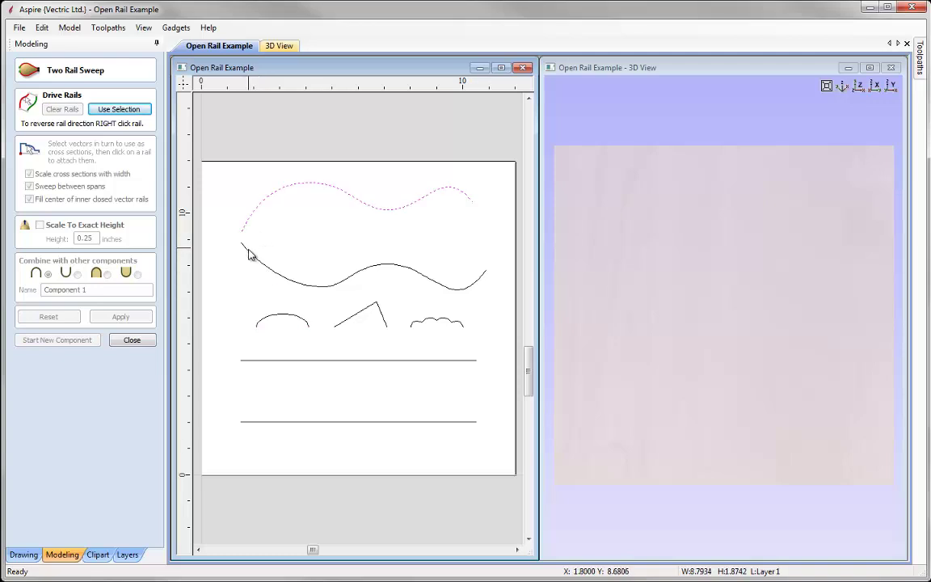
shift+click(250, 257)
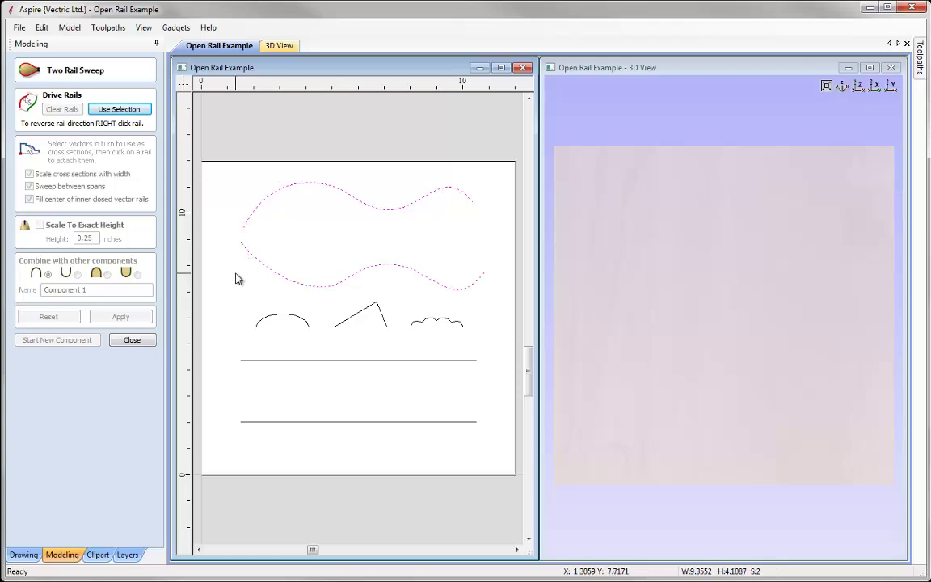
click(106, 111)
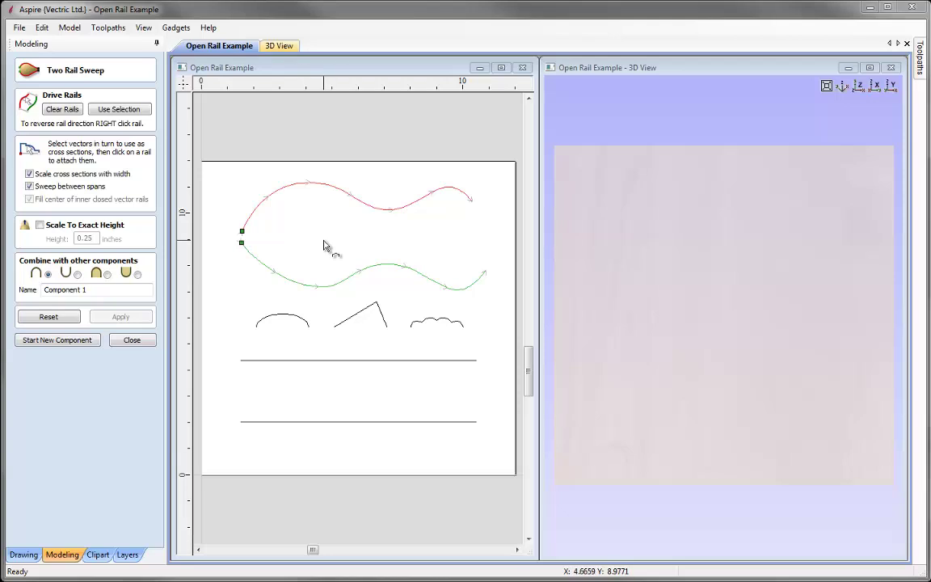
- Sweep the arch profile between the two wavy rails, naming the component Sweep, and close the tool
click(276, 321)
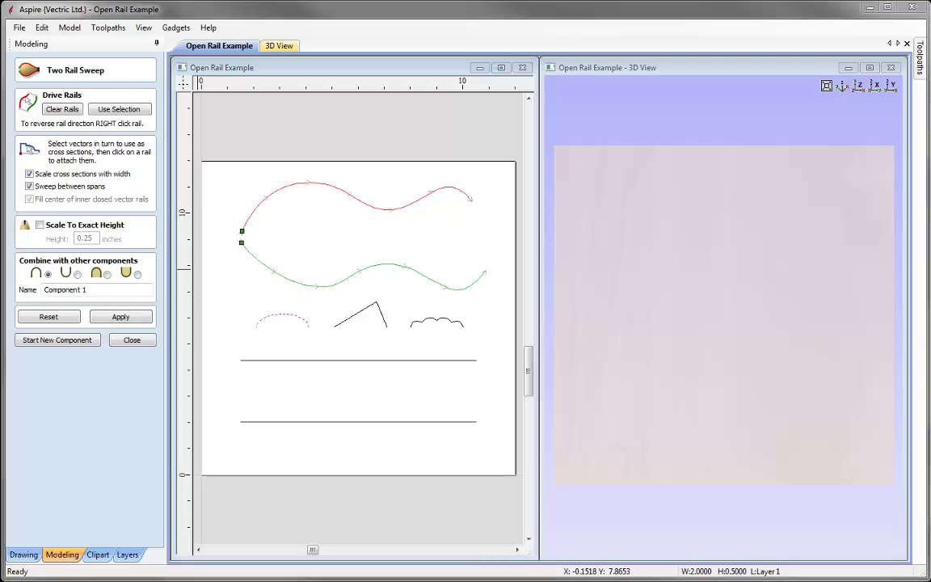
drag(86, 289, 37, 298)
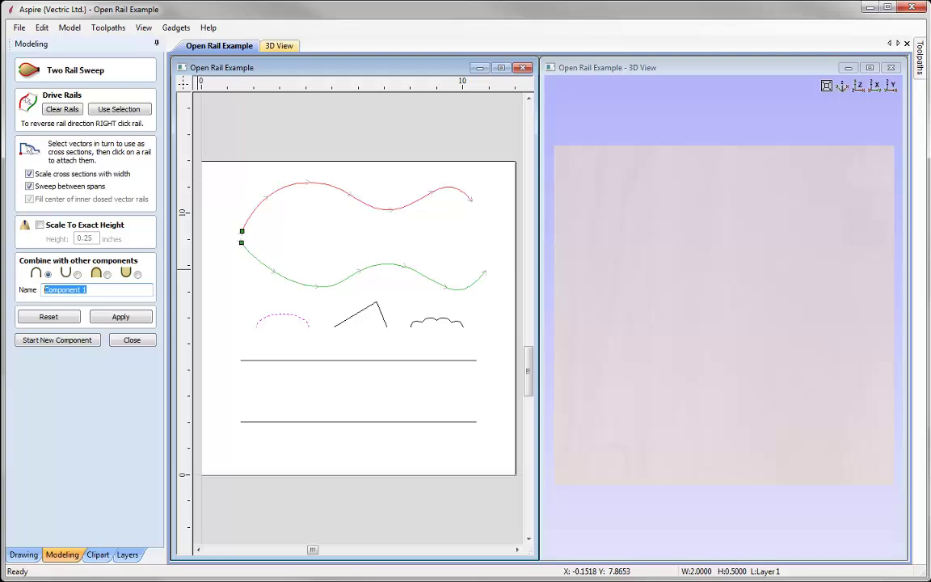
text(Sweep)
click(121, 317)
drag(667, 383, 618, 257)
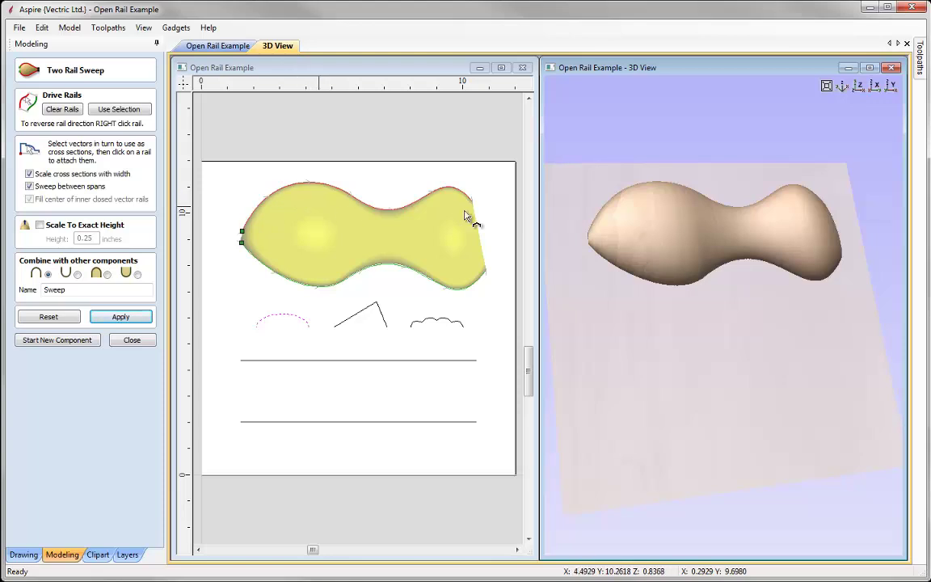
drag(723, 265, 670, 283)
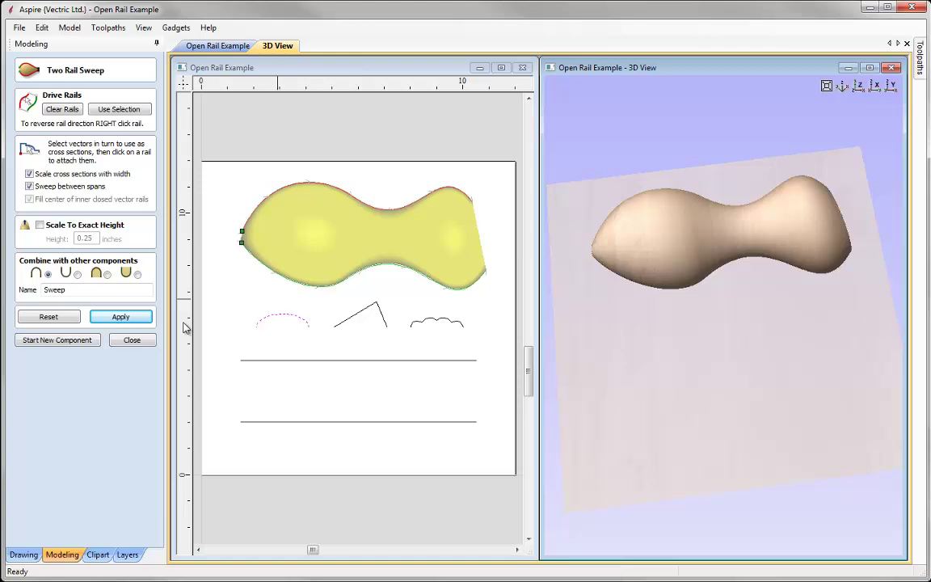
click(145, 342)
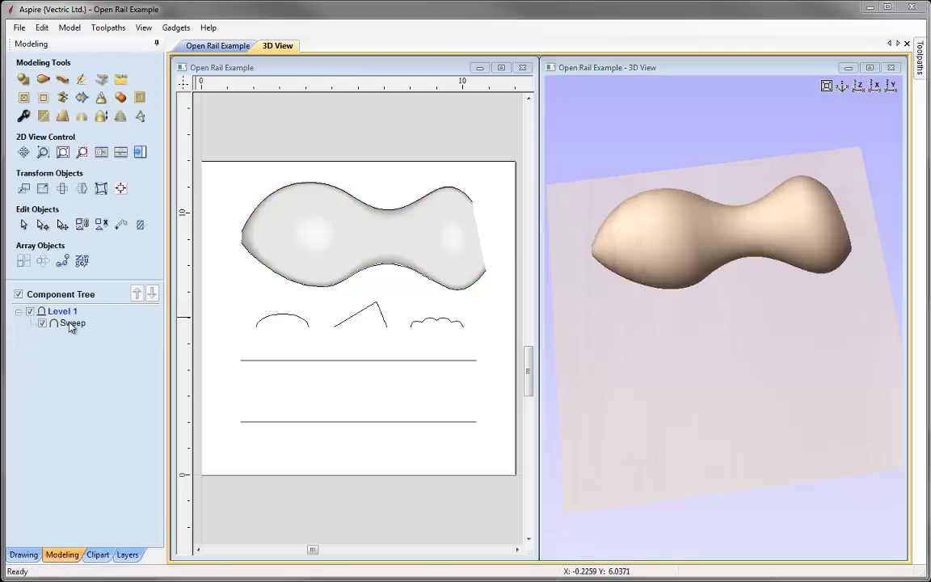
- Highlight the Sweep component from the component tree and inspect its shape in the 3D view
click(71, 325)
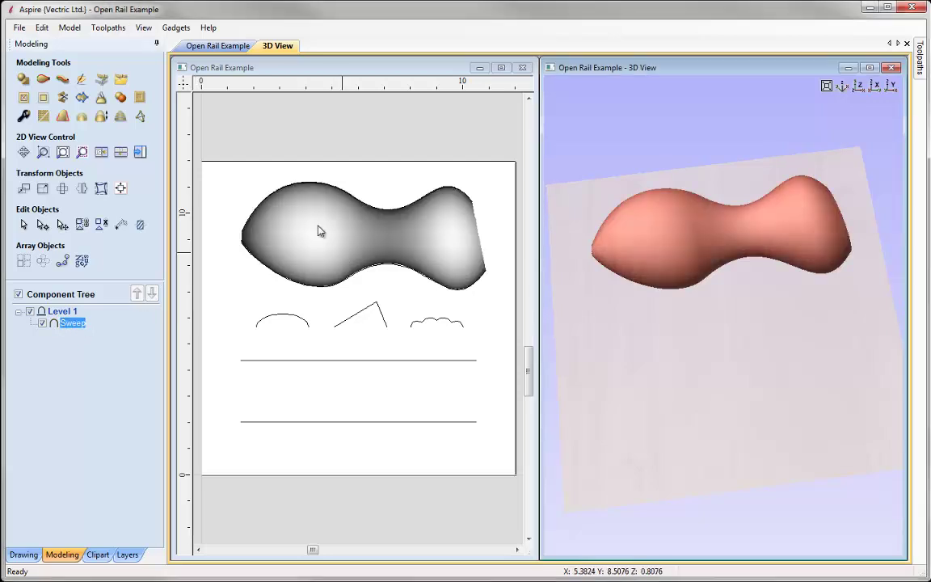
mouse_move(610, 343)
mouse_down()
mouse_move(706, 326)
mouse_move(698, 317)
mouse_move(689, 361)
mouse_up()
click(709, 256)
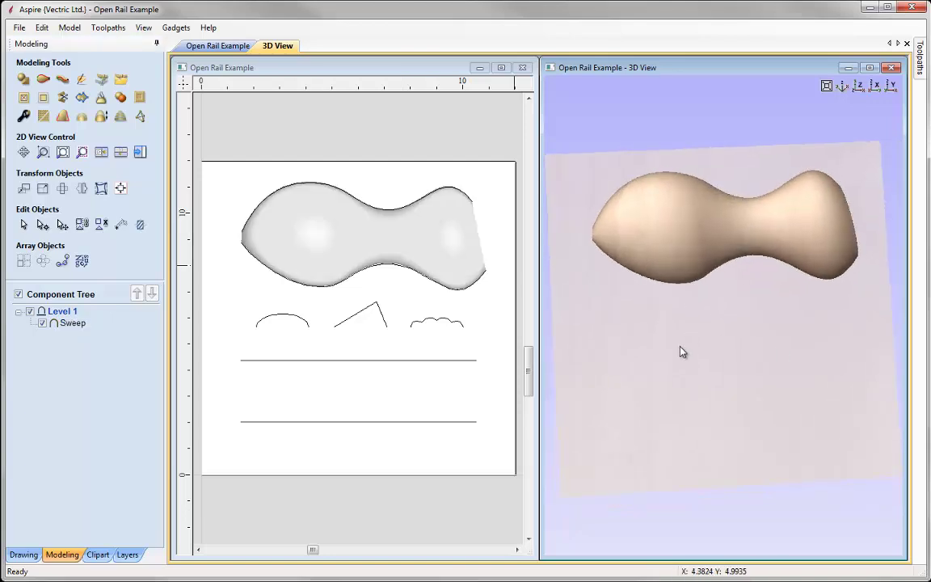
- Try moving, rotating and resizing the Sweep component freely in the 2D and 3D views
click(317, 234)
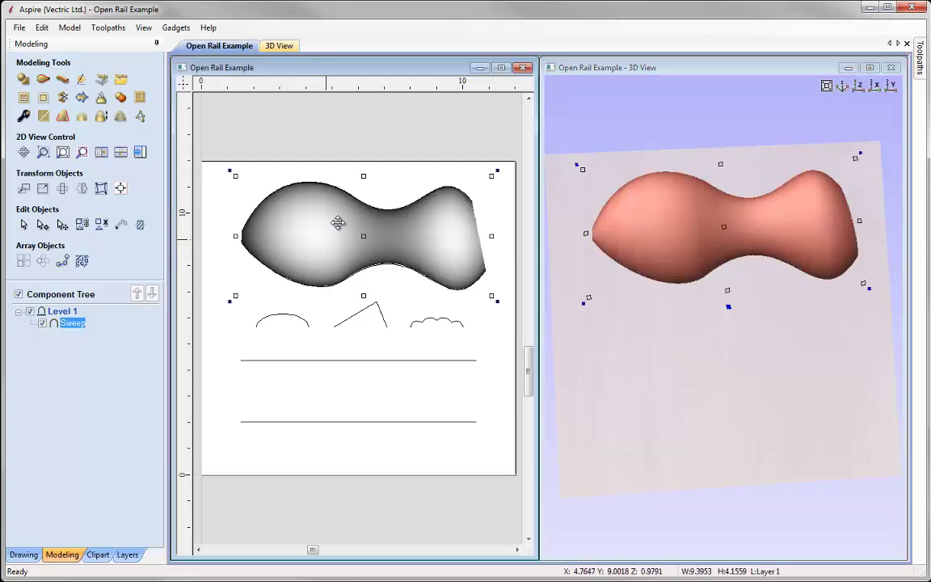
drag(327, 237, 292, 322)
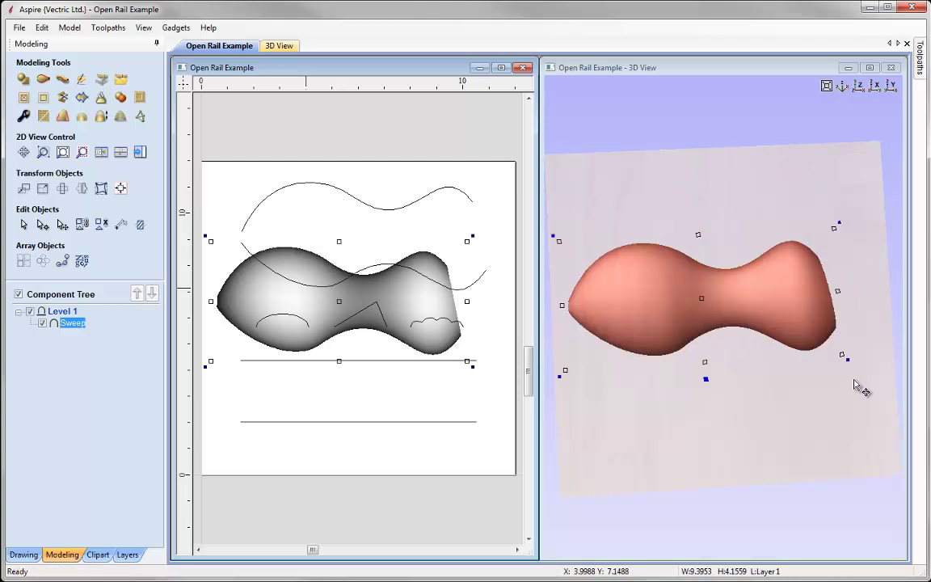
drag(850, 365, 691, 311)
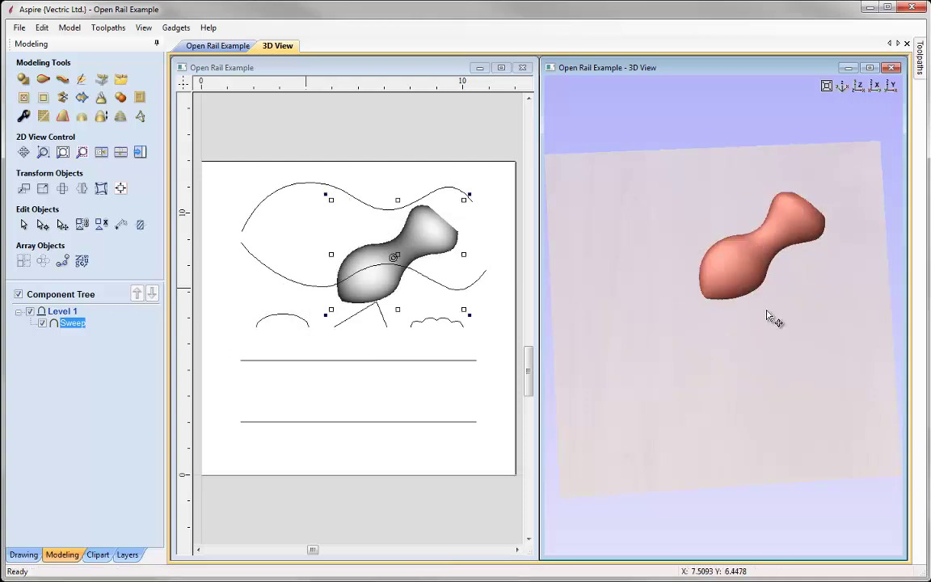
drag(767, 305, 773, 349)
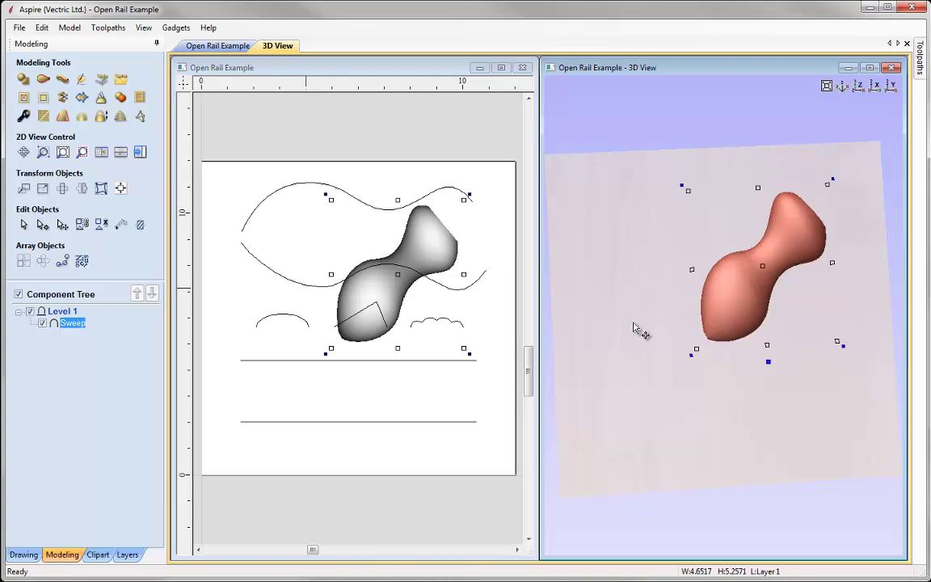
drag(369, 289, 327, 325)
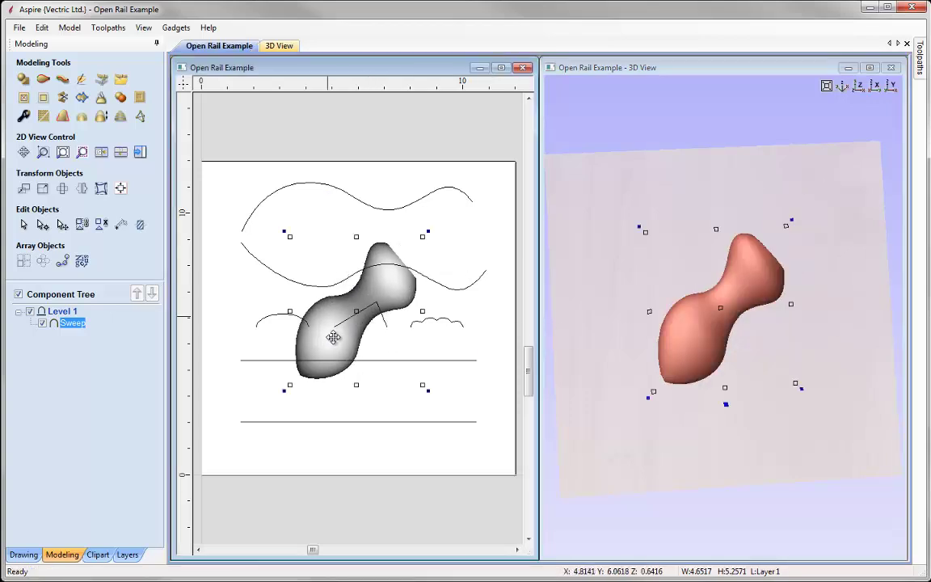
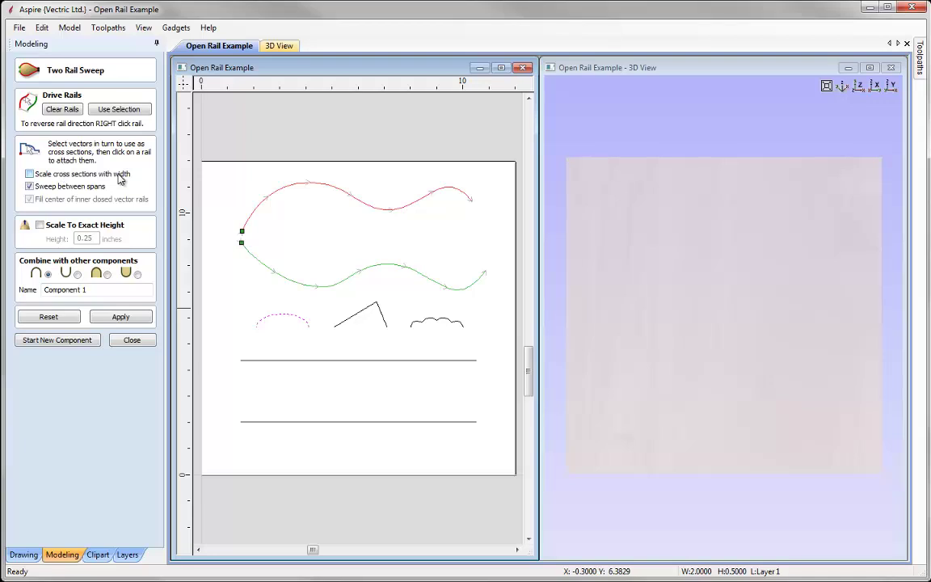
- Sweep the arch profile along the wavy rails with Scale cross sections with width turned off, and inspect its height
click(92, 317)
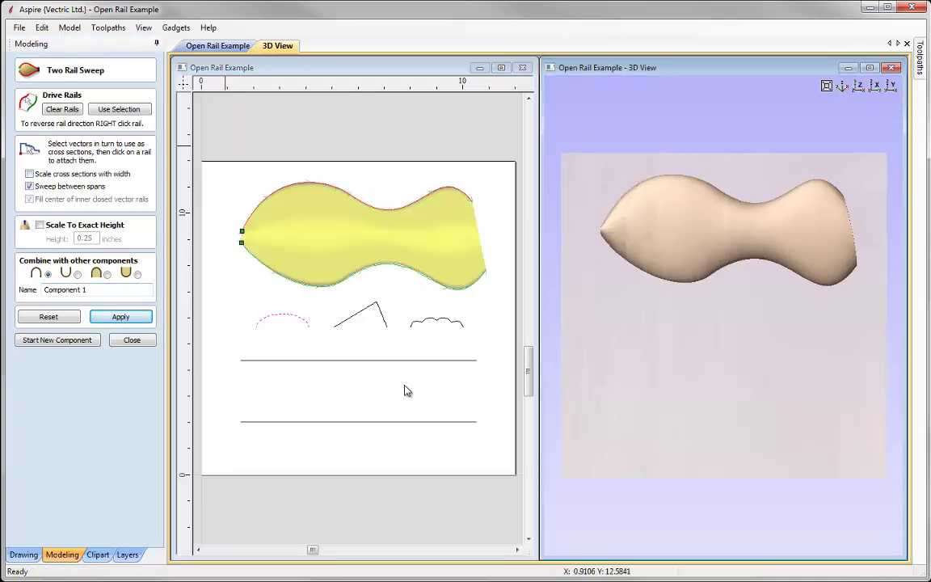
drag(789, 405, 608, 230)
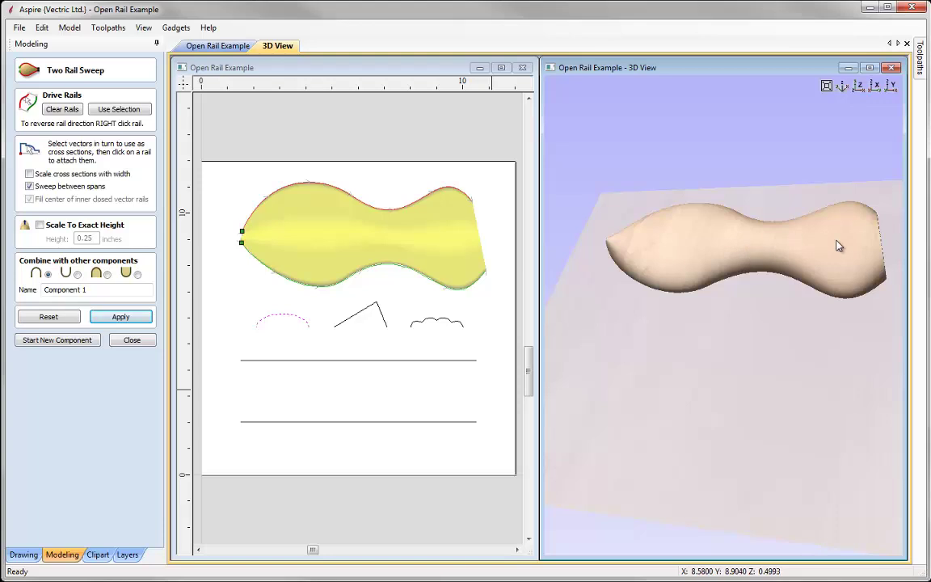
drag(739, 269, 756, 320)
- Turn on Scale cross sections with width, reapply the sweep and inspect the shape from several angles
click(29, 173)
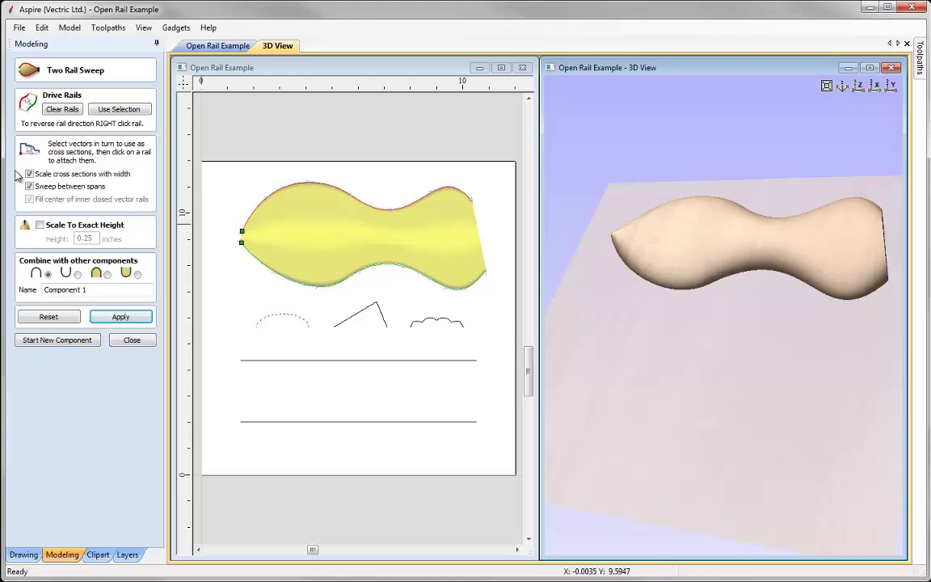
click(121, 317)
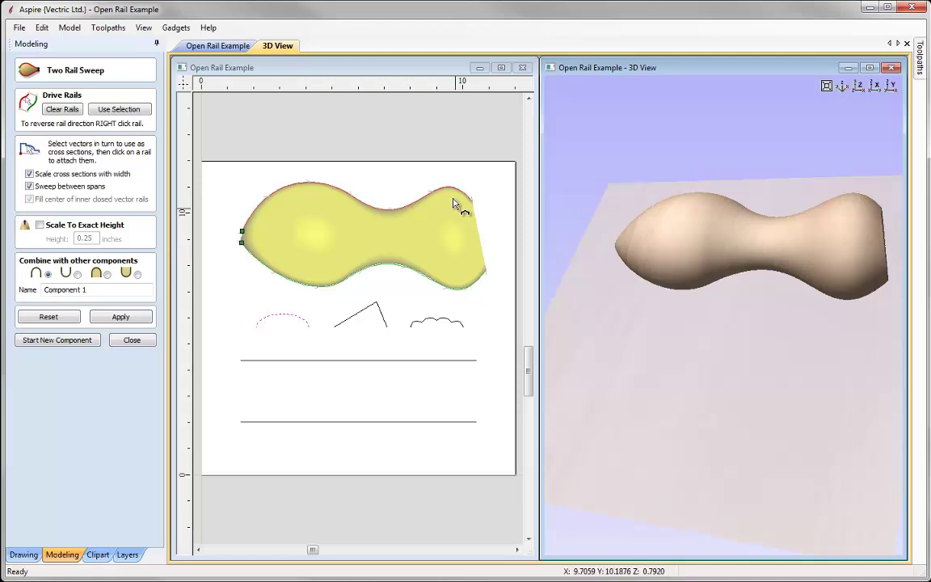
drag(660, 221, 689, 160)
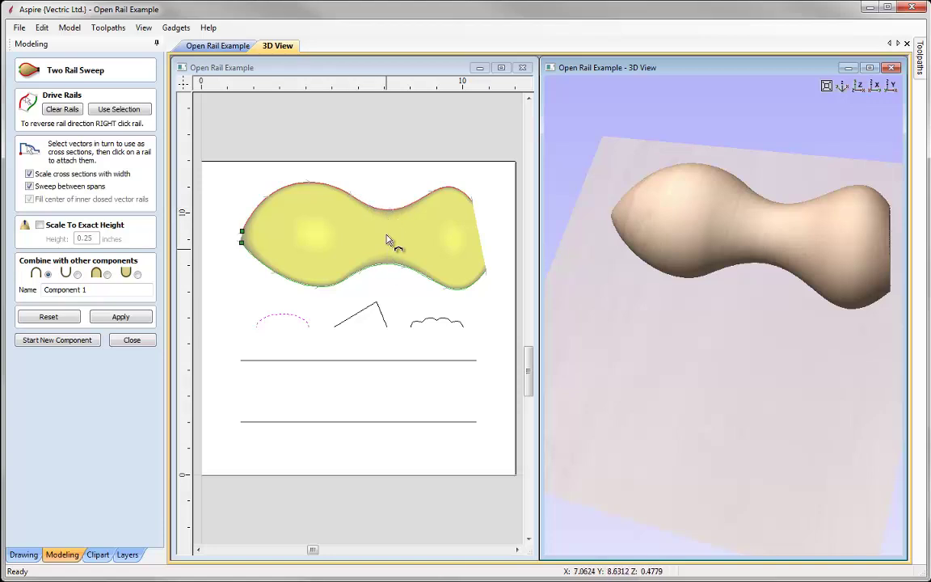
drag(731, 261, 779, 230)
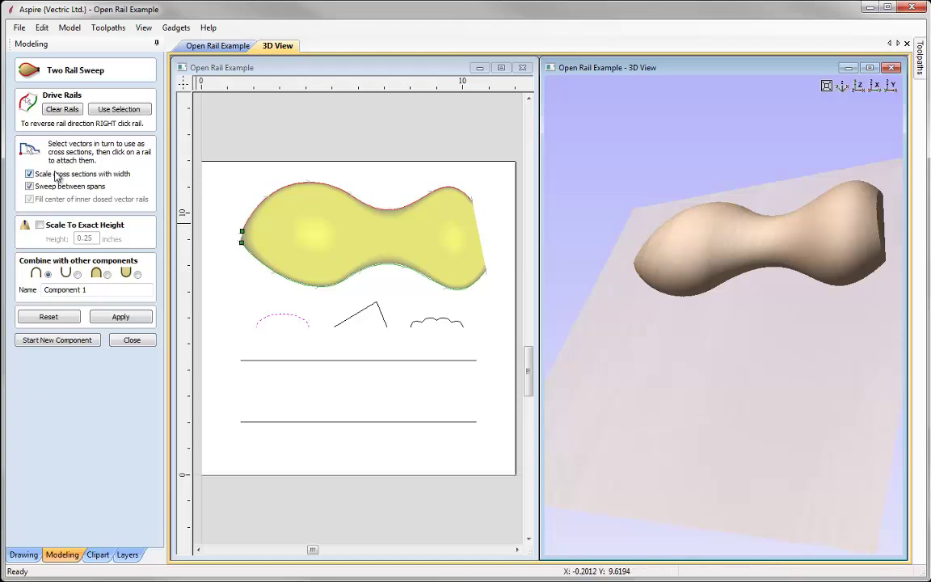
drag(652, 273, 692, 437)
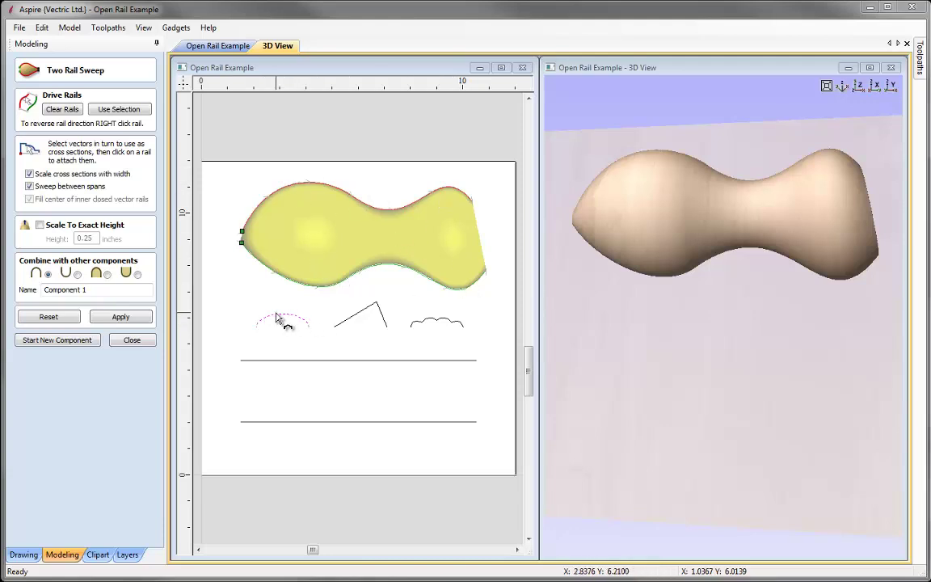
- Turn on Scale To Exact Height and try the sweep at heights of 0 and 0.5 inches
click(40, 225)
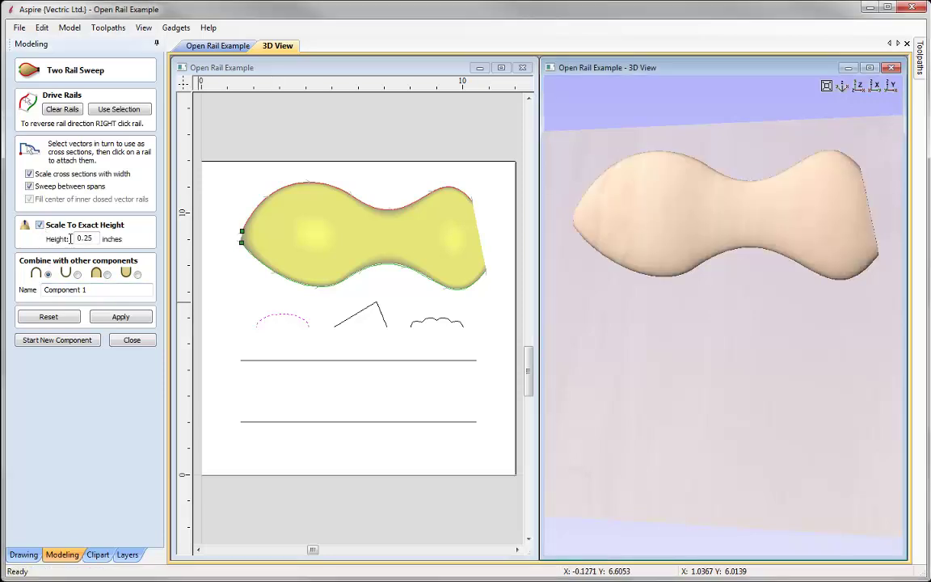
text(0)
click(121, 318)
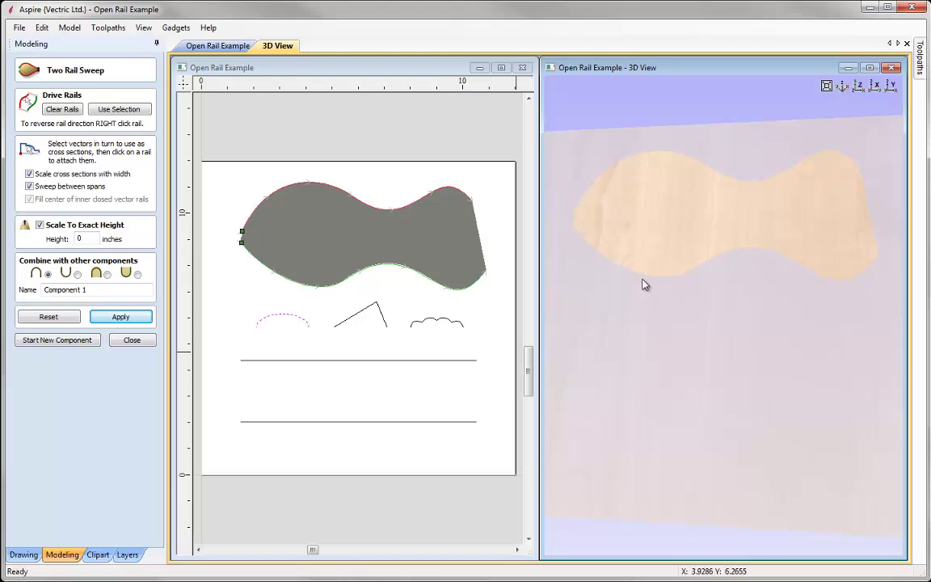
click(89, 236)
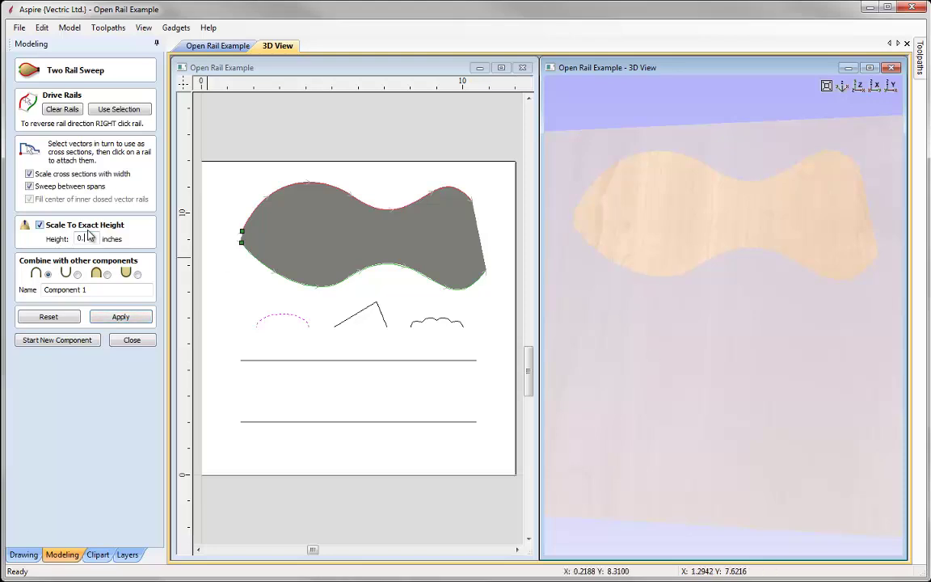
text(.5)
click(120, 316)
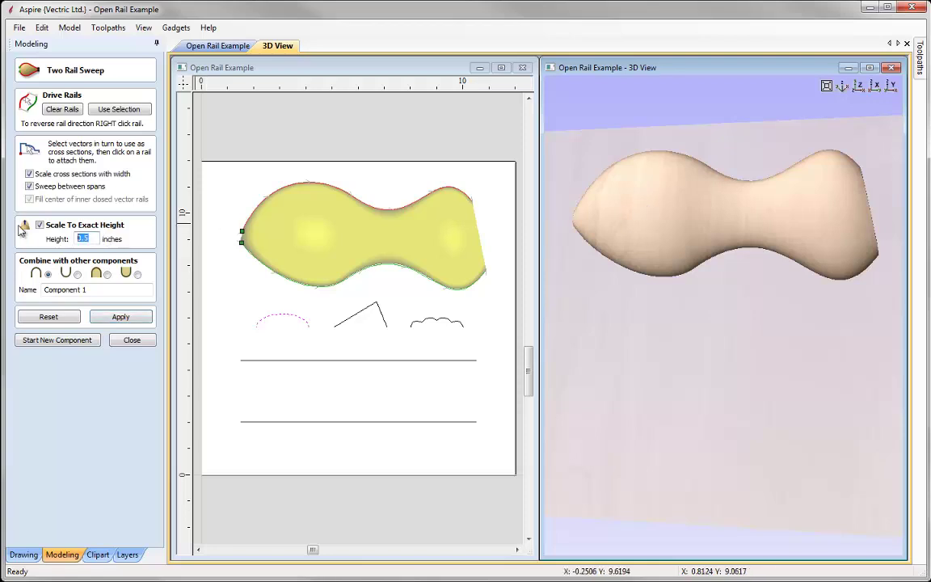
- Try the sweep at an exact height of 2.0 inches, inspect it, and turn Scale To Exact Height off
click(119, 316)
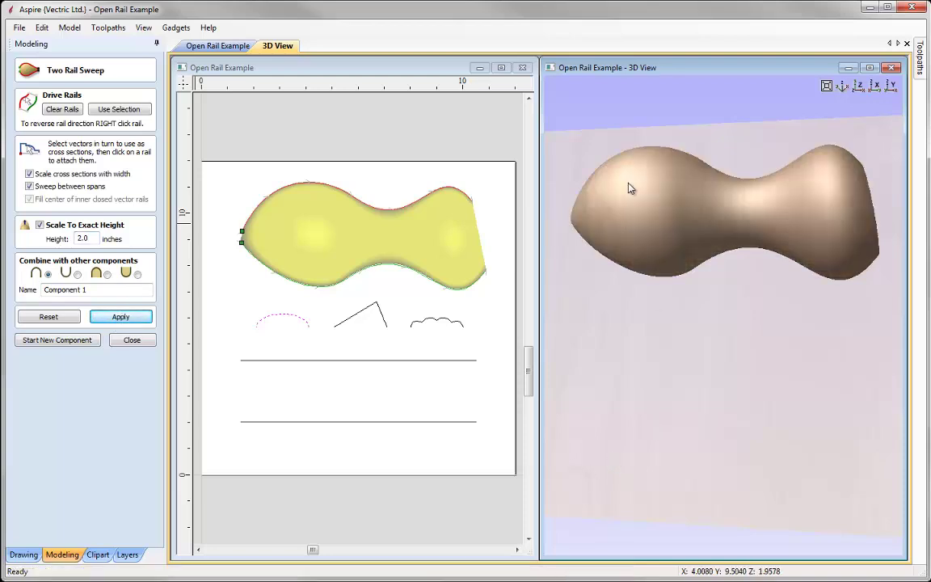
drag(677, 252, 640, 185)
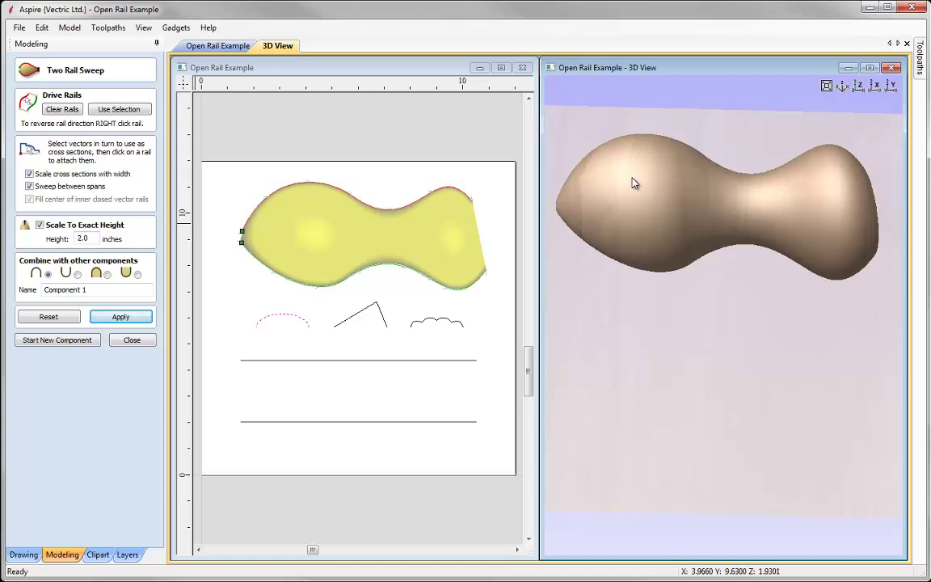
click(39, 224)
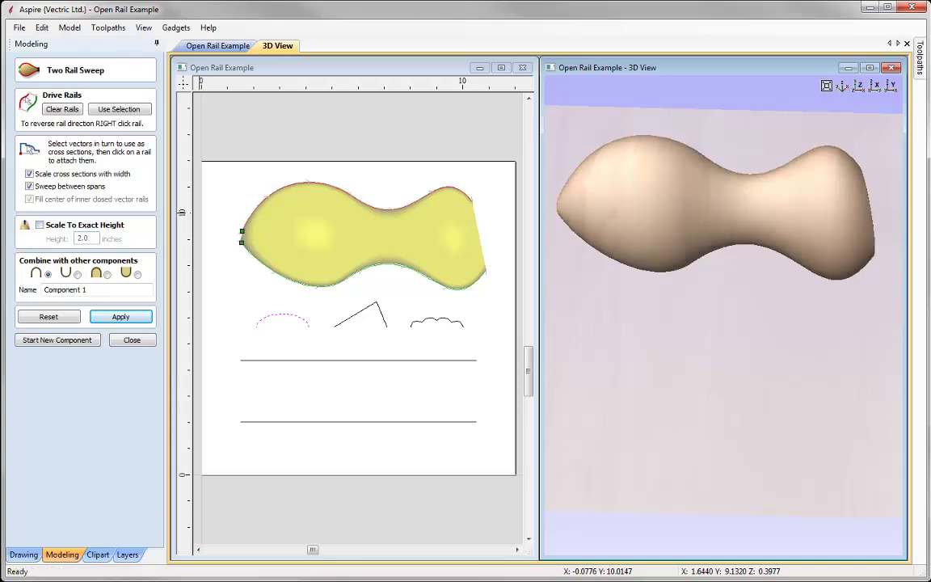
drag(734, 426, 727, 372)
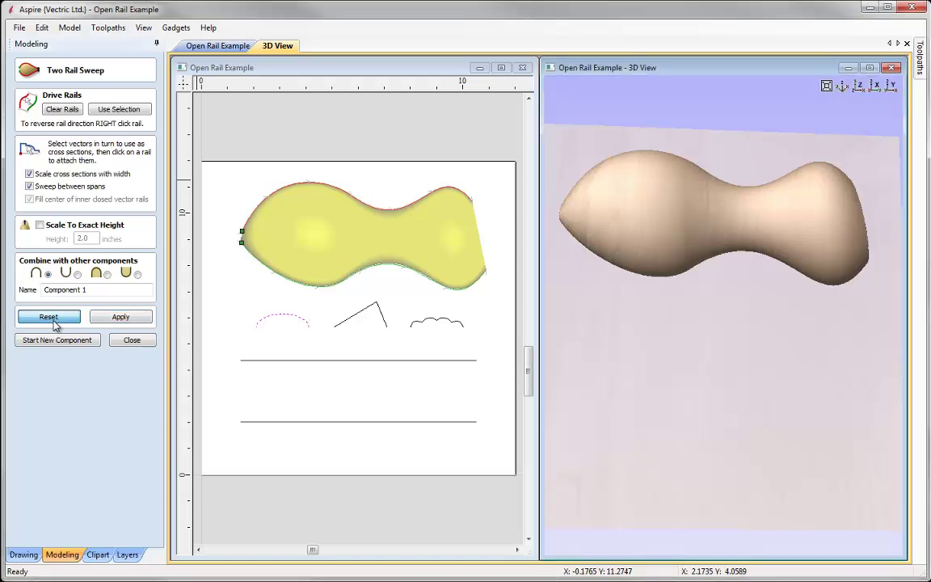
- Reset the sweep, clear its drive rails and assign the two wavy open vectors as rails again
click(49, 316)
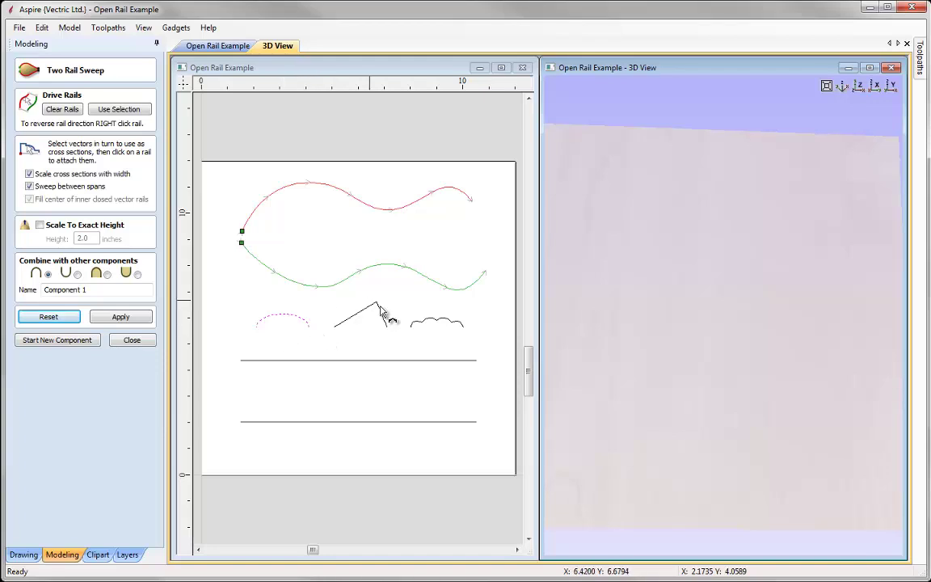
click(61, 110)
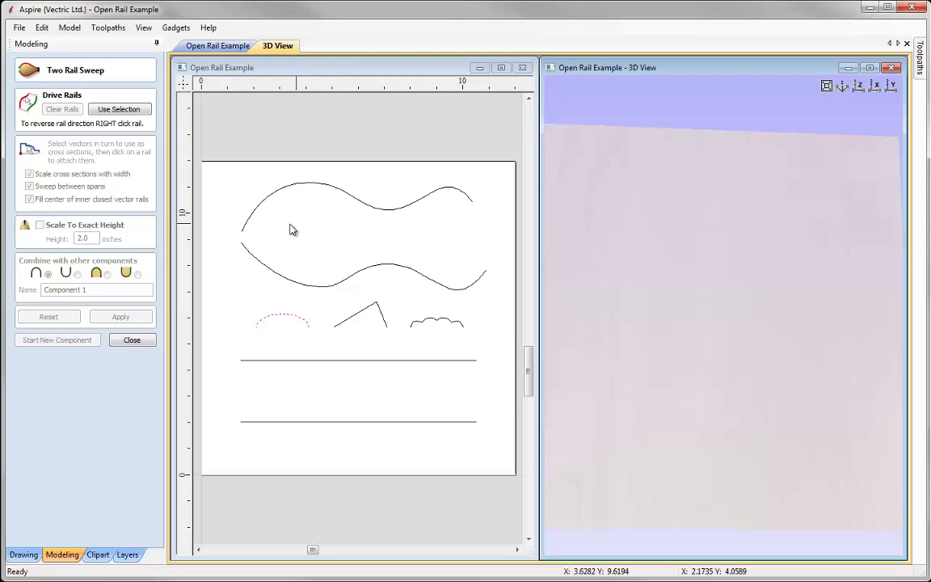
click(244, 227)
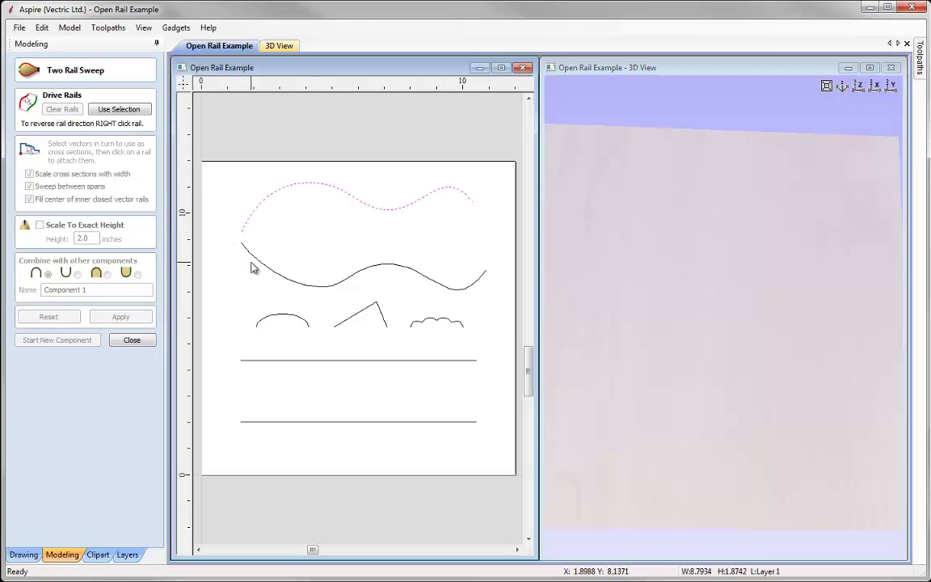
shift+click(257, 265)
click(117, 108)
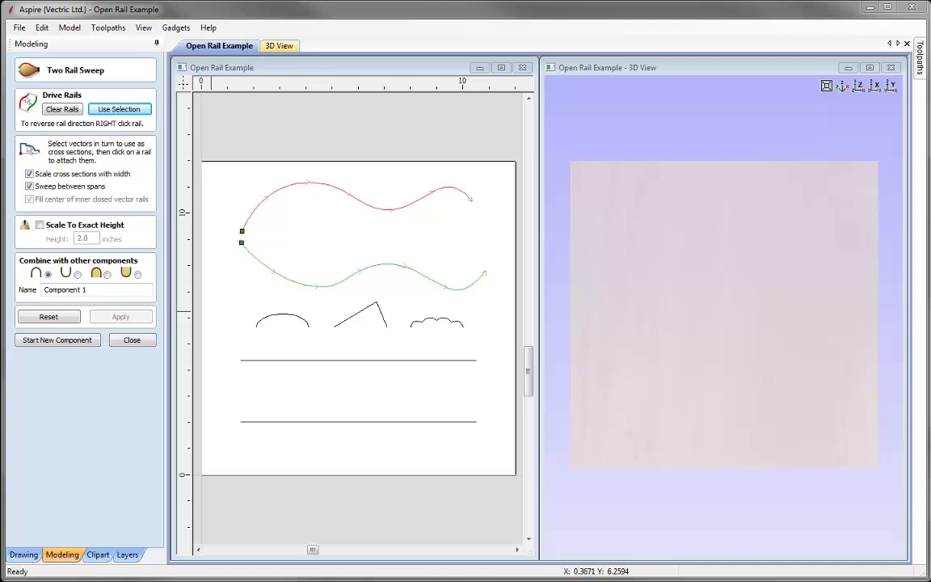
- Attach the arch profile to the start of the wavy rails, apply the sweep and inspect the component
click(296, 321)
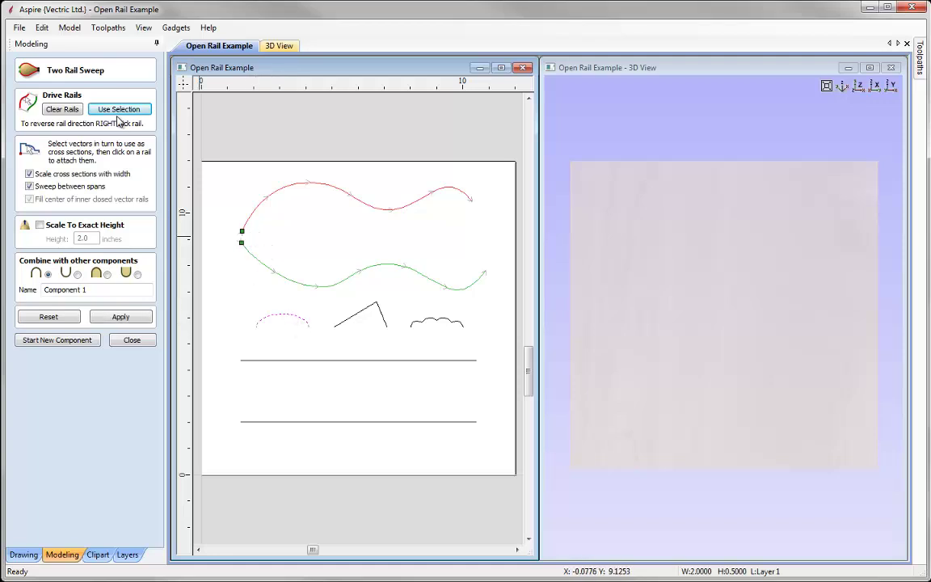
click(245, 236)
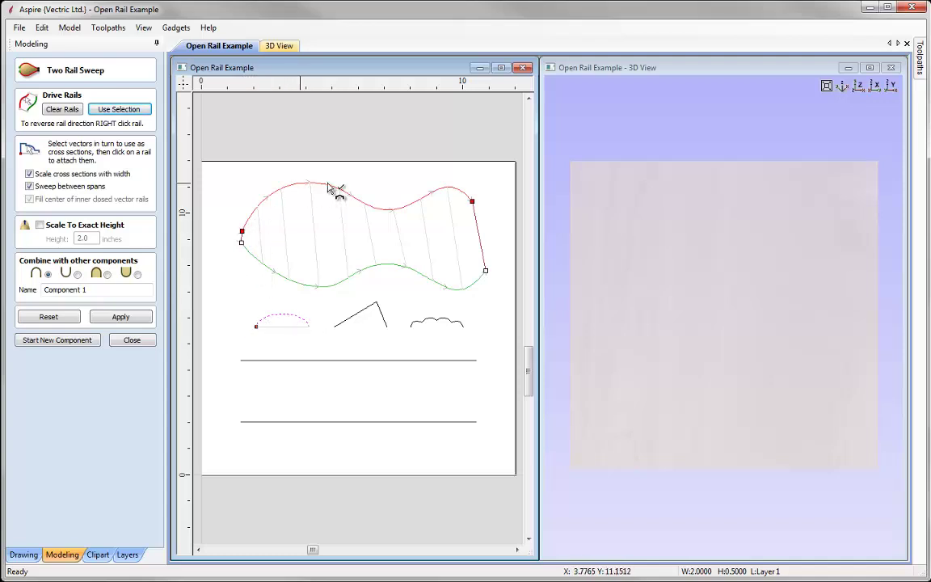
click(256, 328)
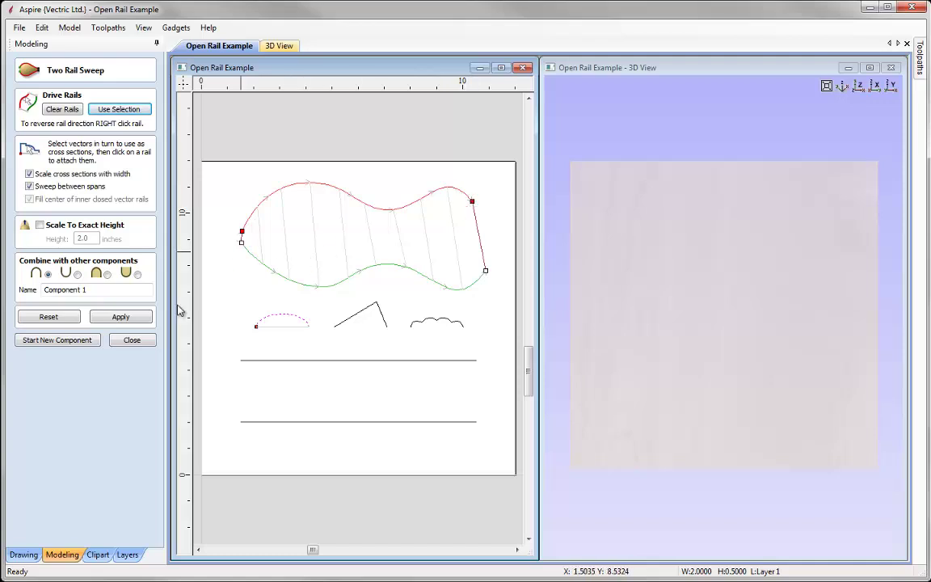
click(121, 316)
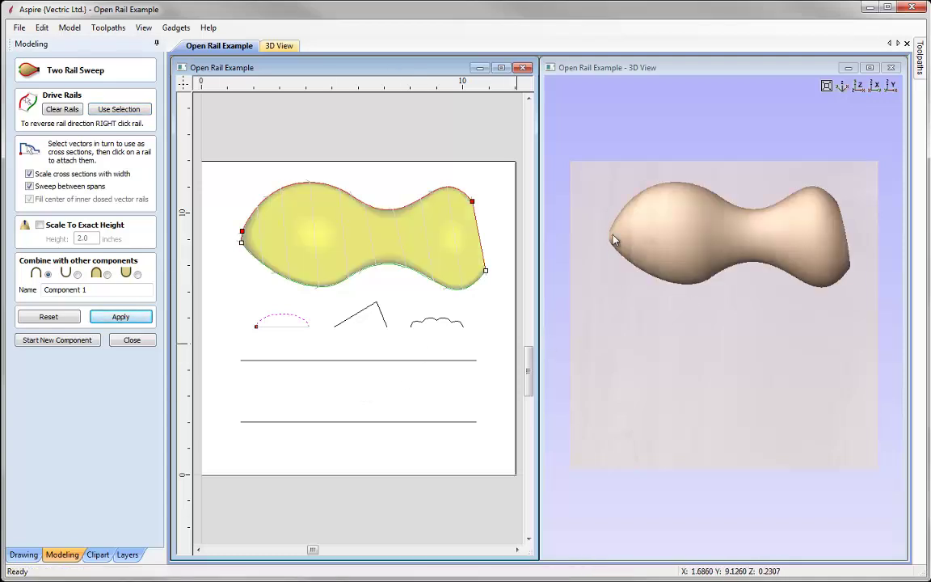
drag(744, 243, 798, 243)
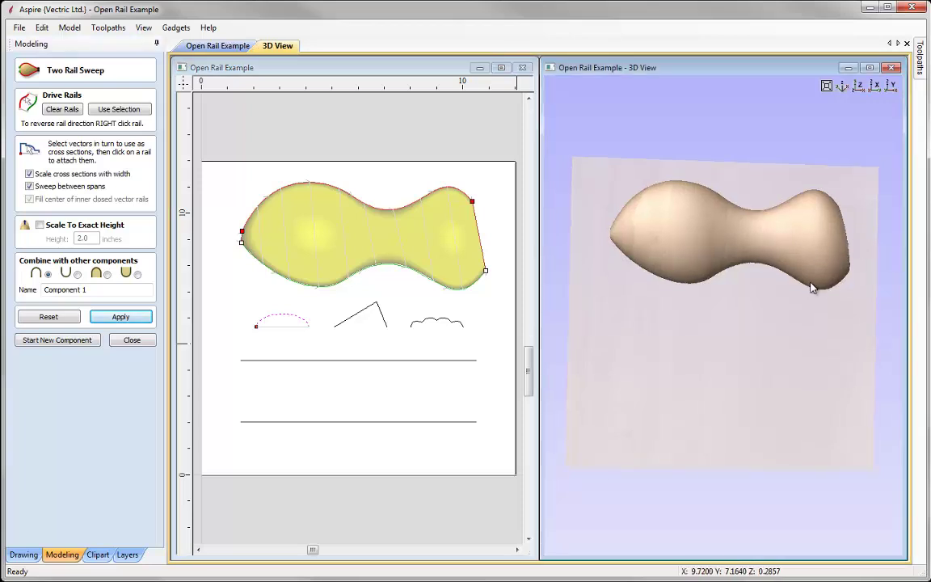
click(825, 85)
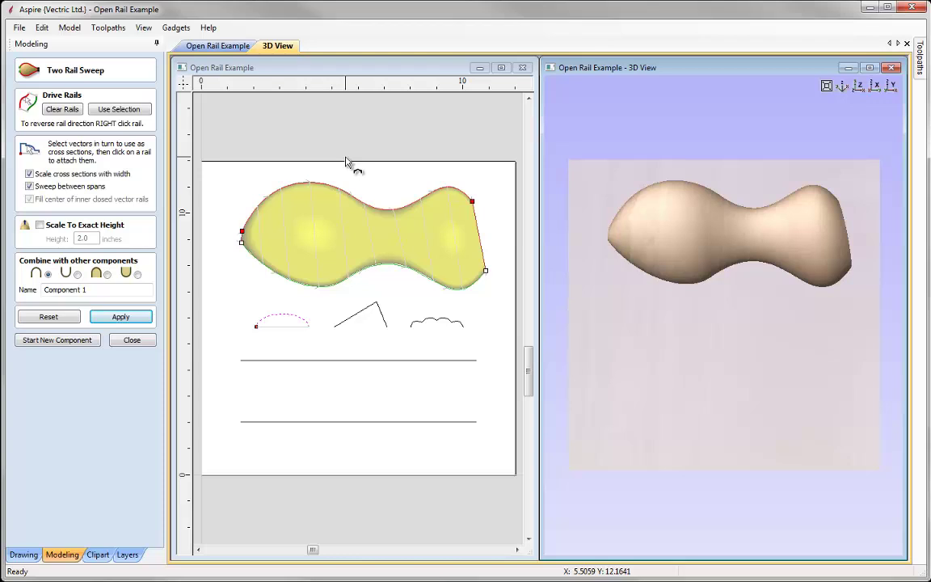
- Assign the triangular profile to the far end of the rails, reapply the sweep and inspect the blend from several angles
click(361, 317)
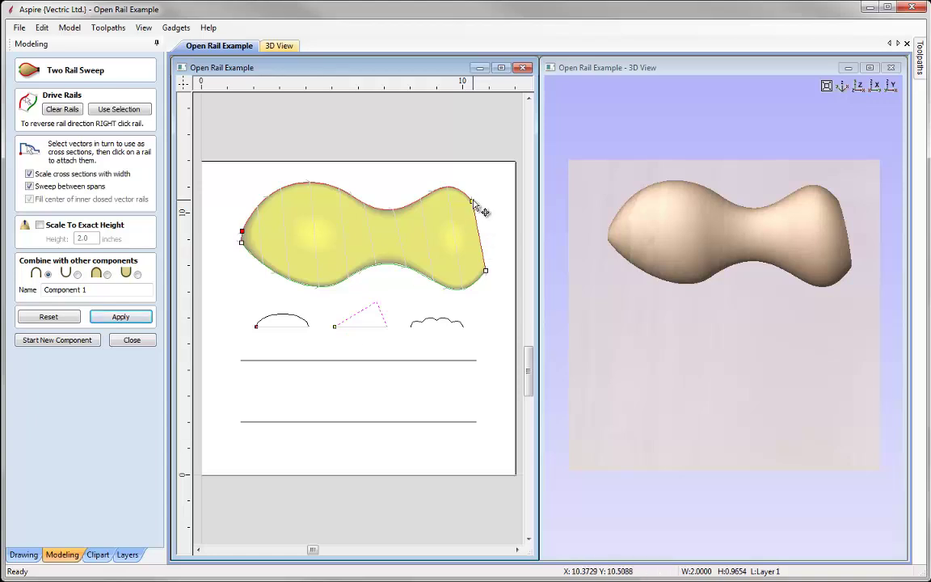
click(136, 317)
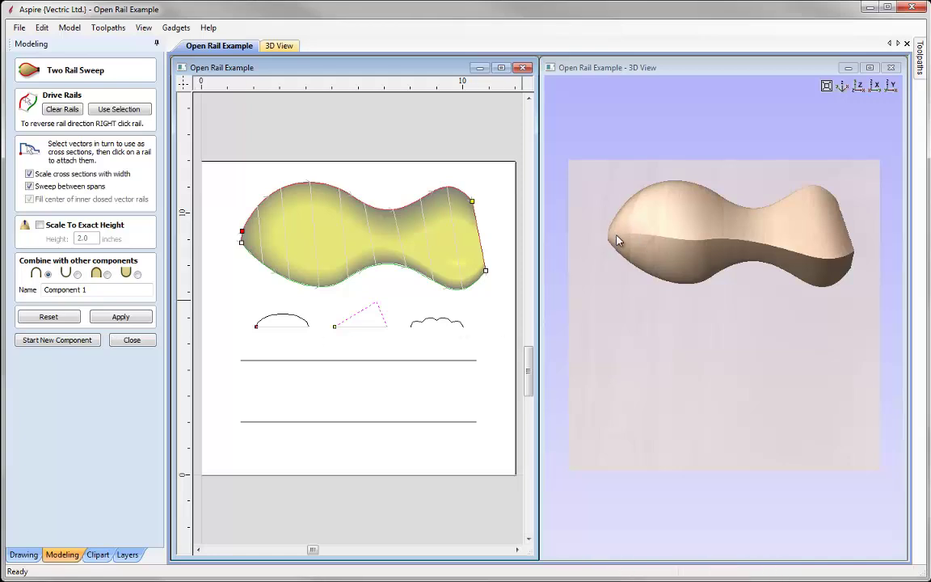
drag(731, 317, 561, 297)
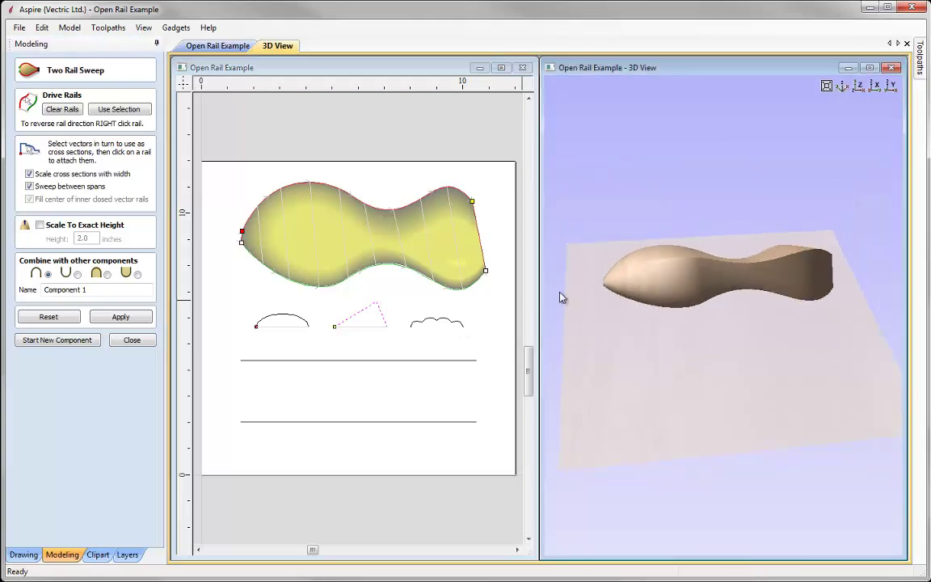
drag(765, 340, 870, 260)
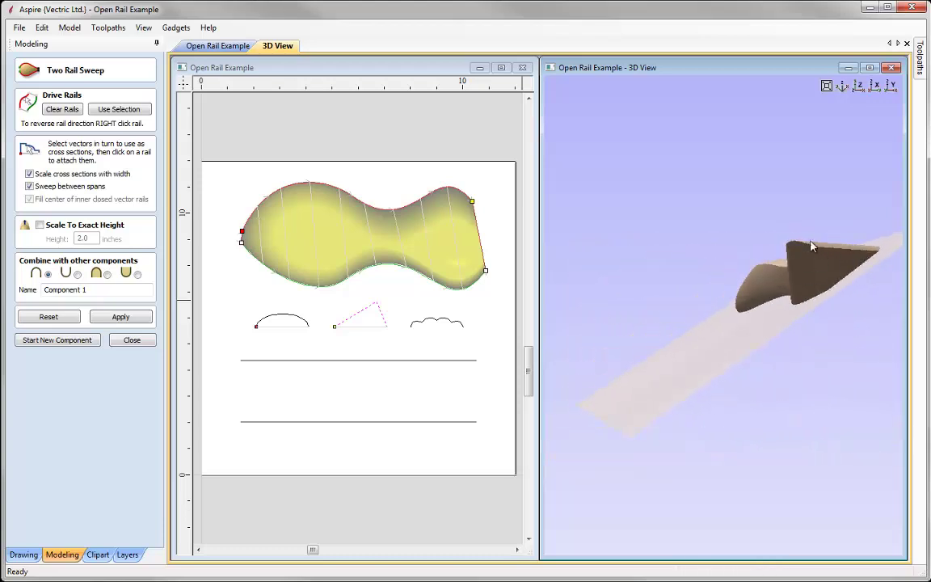
drag(654, 316, 777, 148)
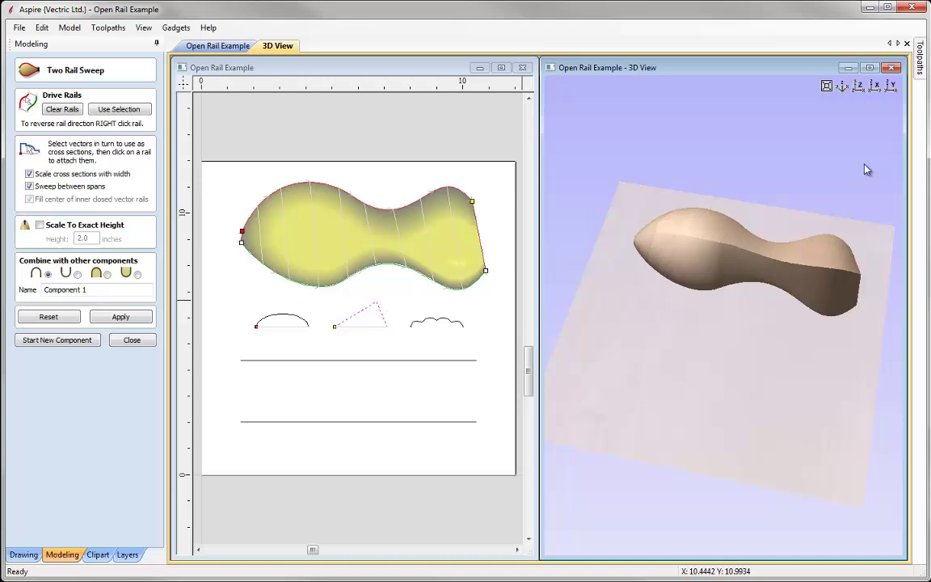
click(858, 85)
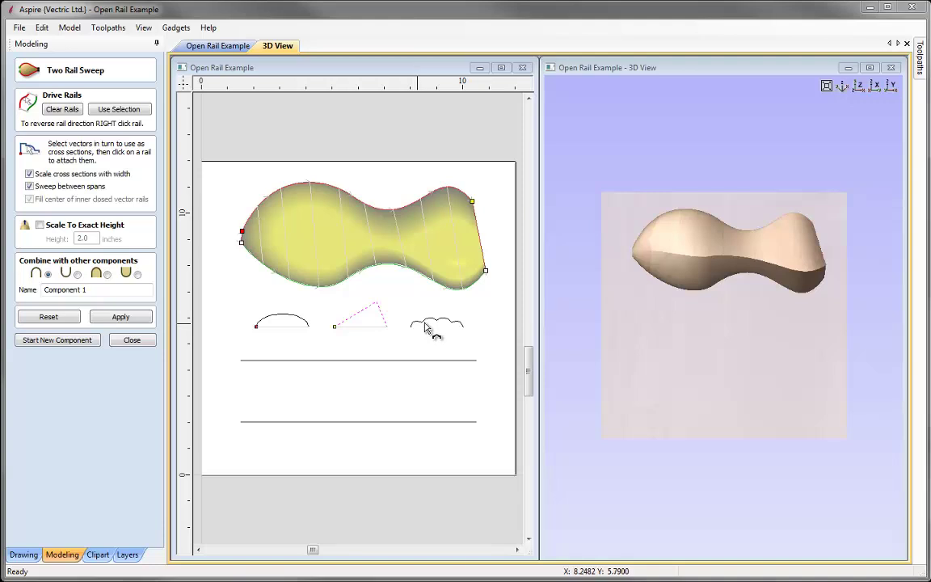
- Add the scalloped profile as a cross section partway along the wavy rails, reapply the sweep and inspect the shape
click(456, 323)
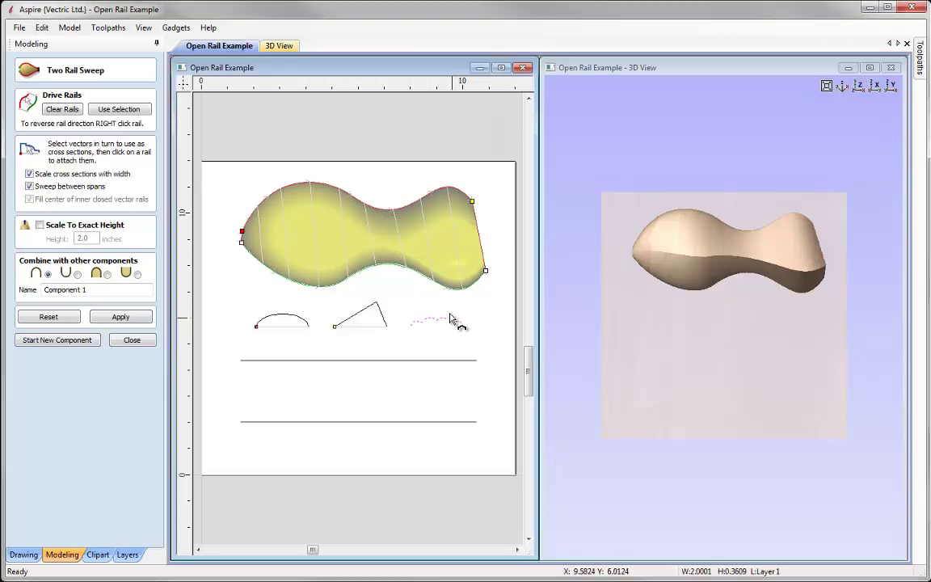
click(341, 191)
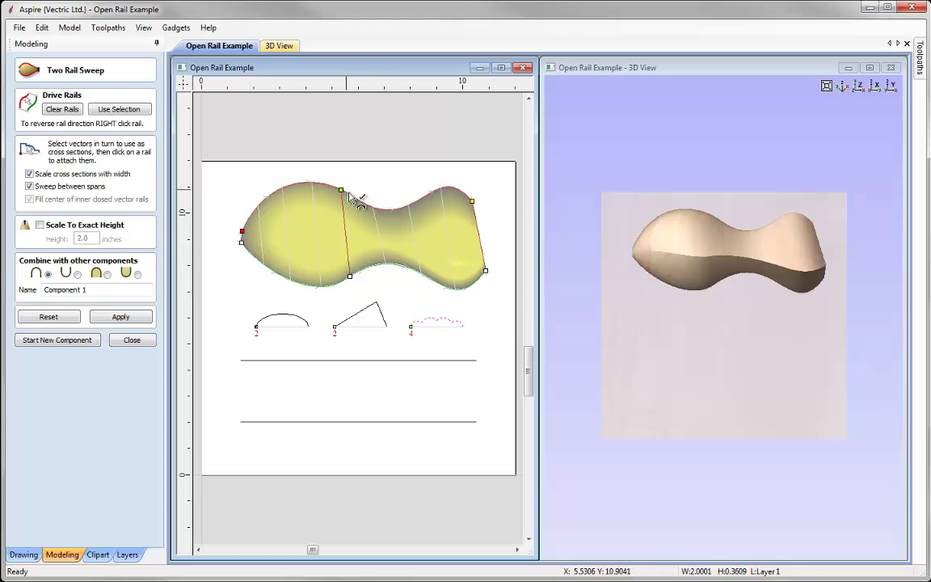
click(119, 316)
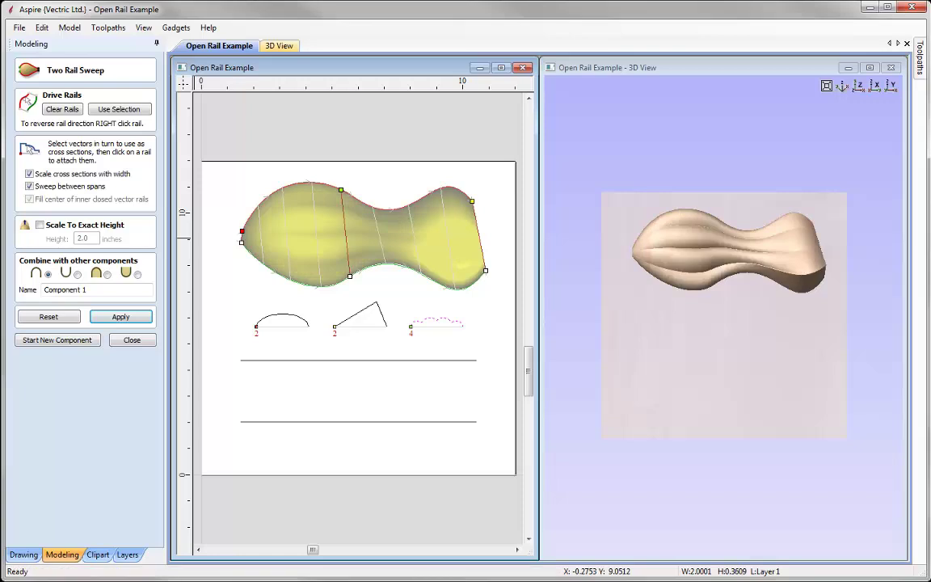
scroll(724, 315, up, 2)
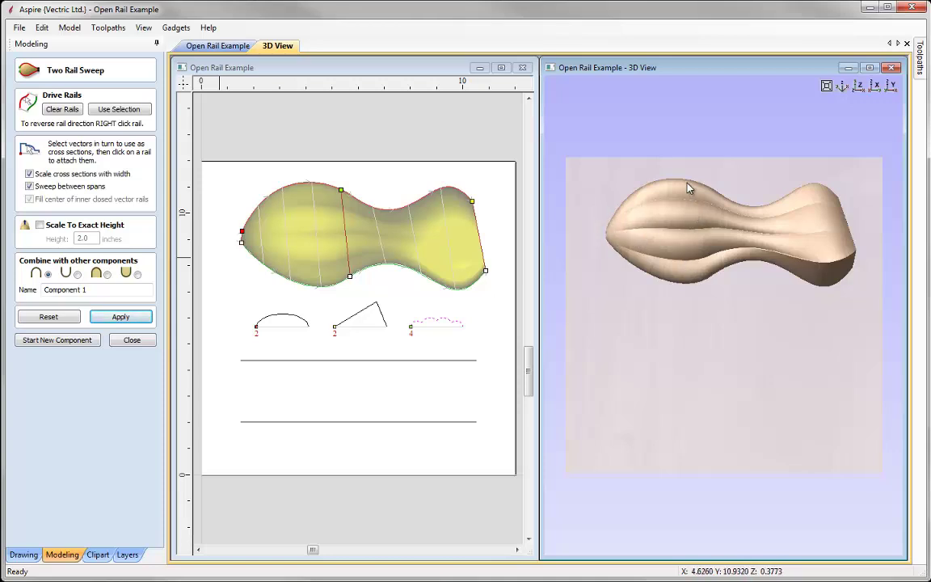
drag(834, 308, 844, 210)
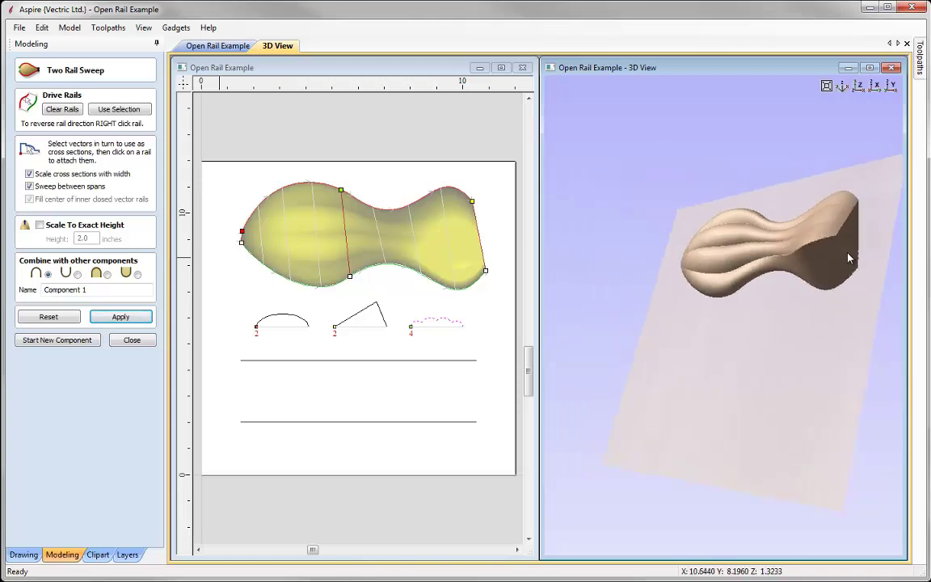
click(859, 87)
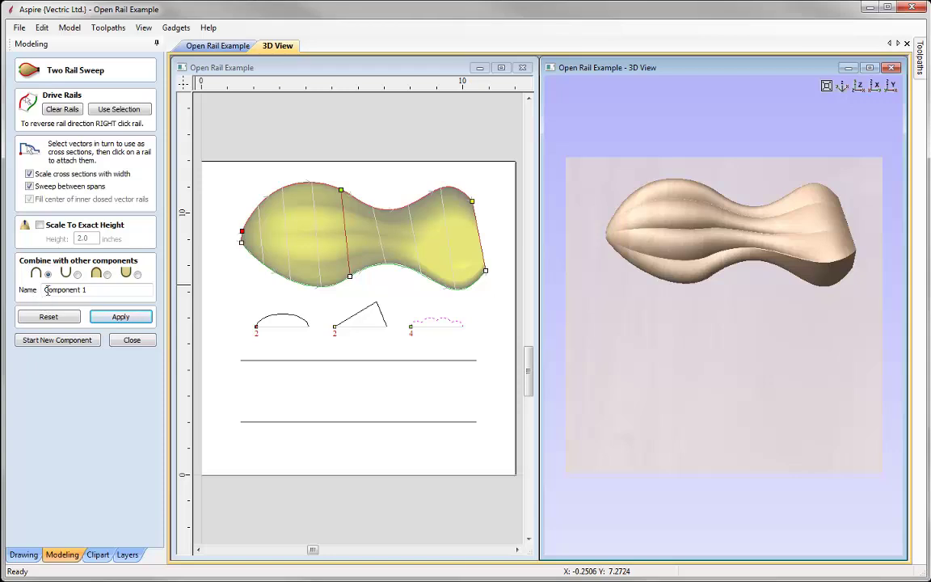
- Delete the scalloped cross section from the middle of the rails and reapply the sweep
right_click(365, 208)
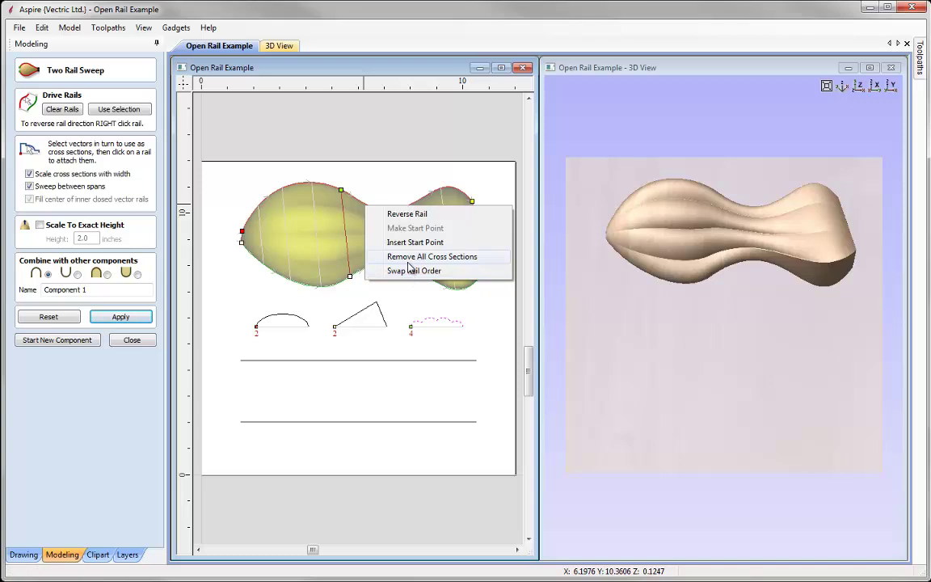
right_click(341, 194)
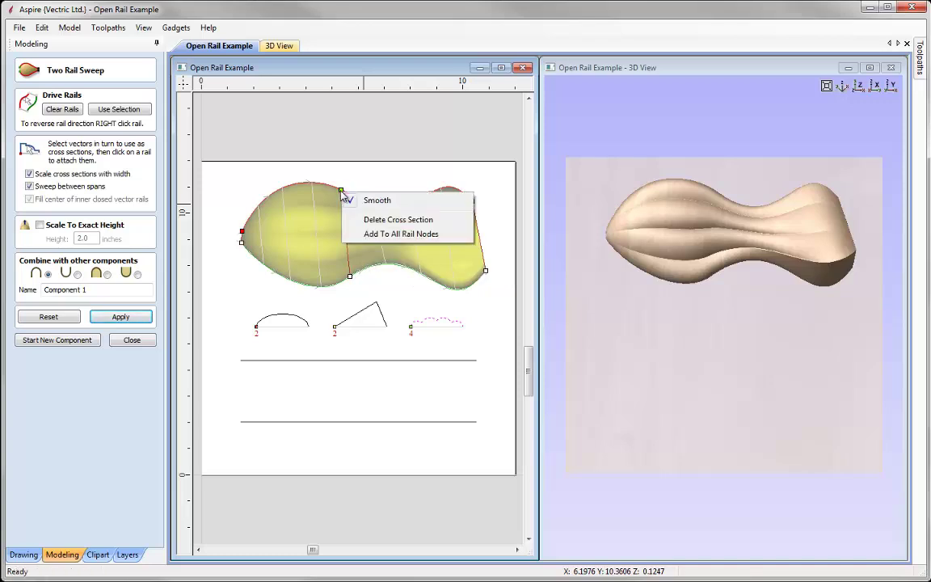
click(419, 226)
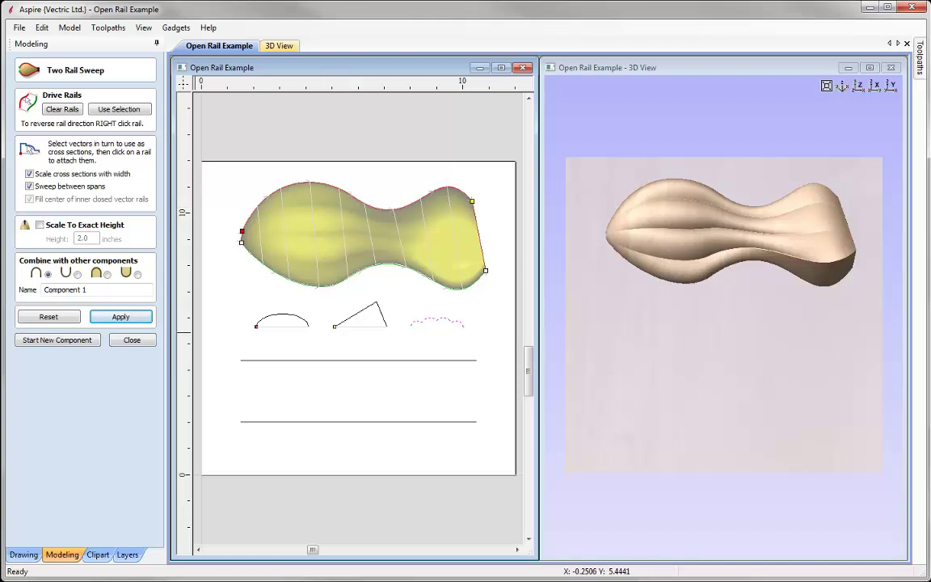
click(127, 319)
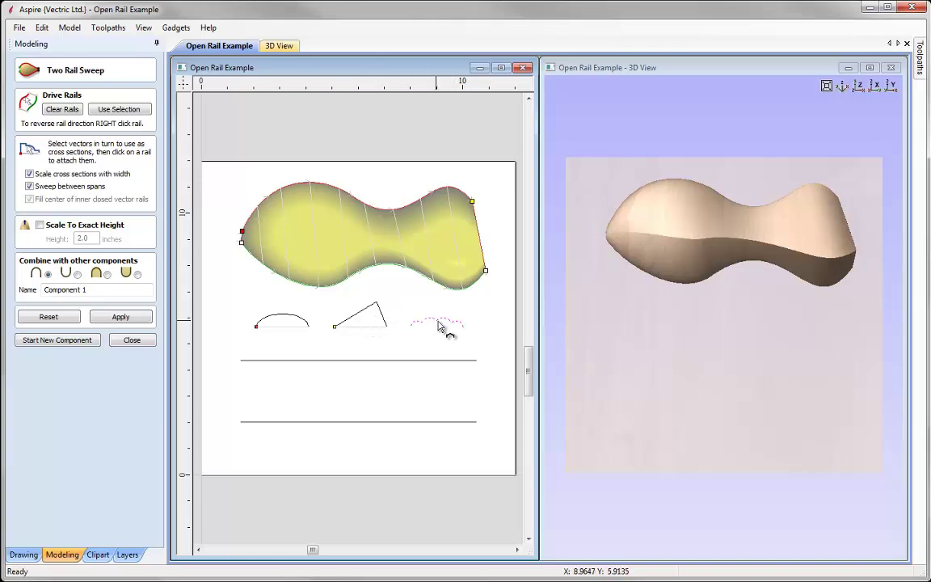
- Replace the triangular cross section at the far end of the wavy rails with the scalloped profile and reapply the sweep
click(475, 207)
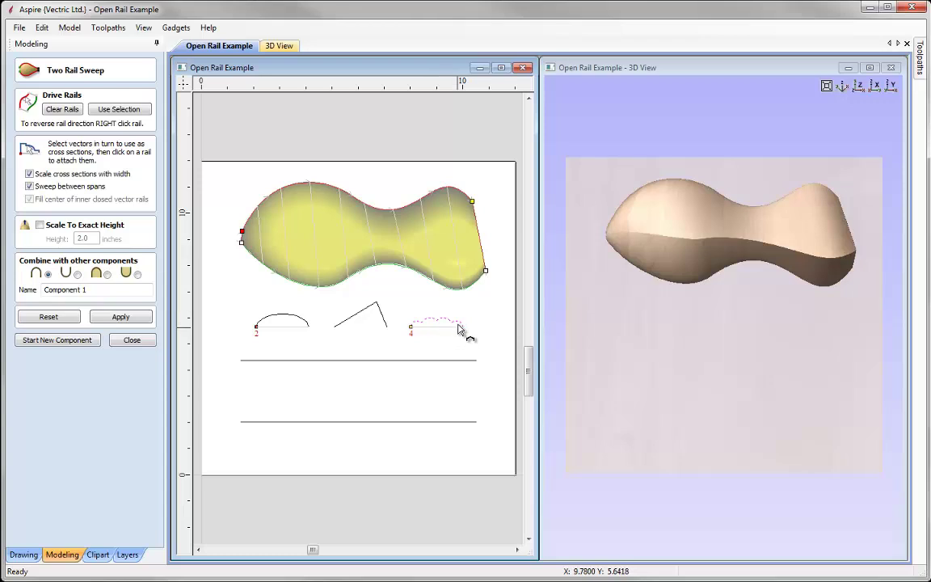
click(121, 317)
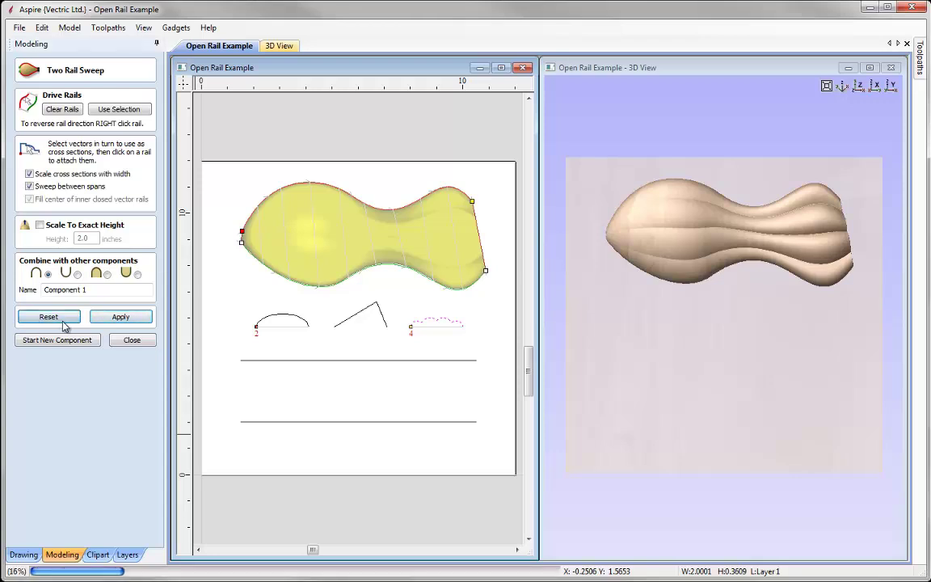
- Reset the sweep and reshape the upper wavy rail with node editing, giving it a flatter dip and a rounder start
click(63, 320)
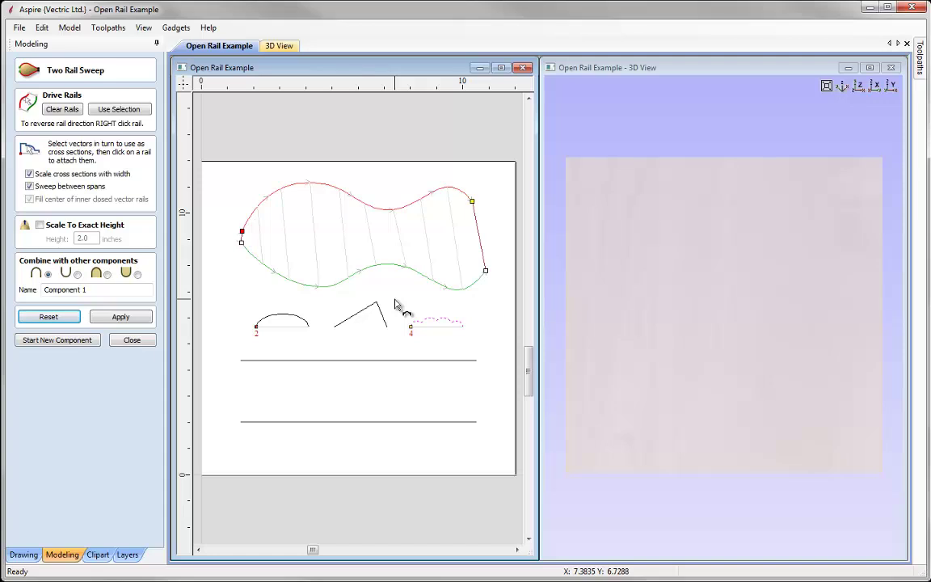
key(Return)
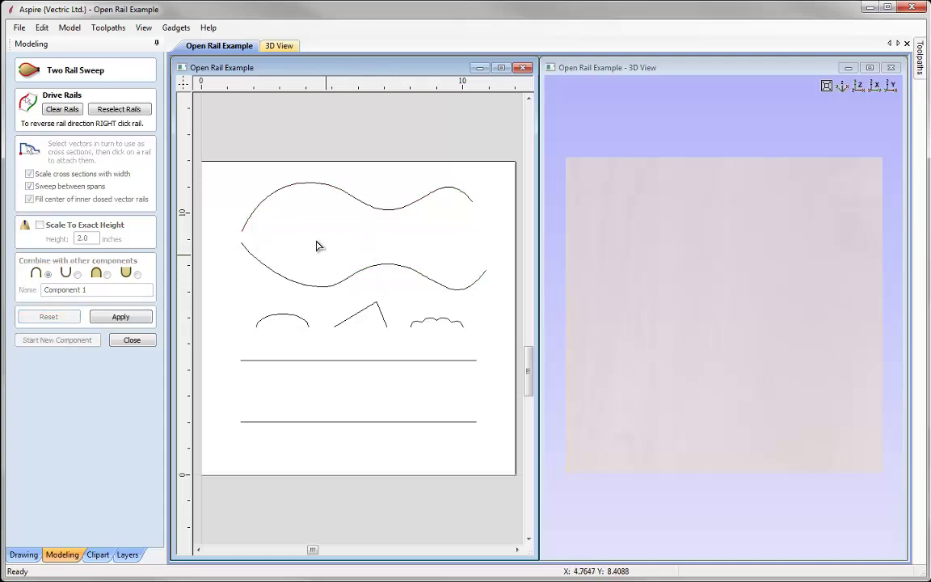
click(326, 187)
click(349, 196)
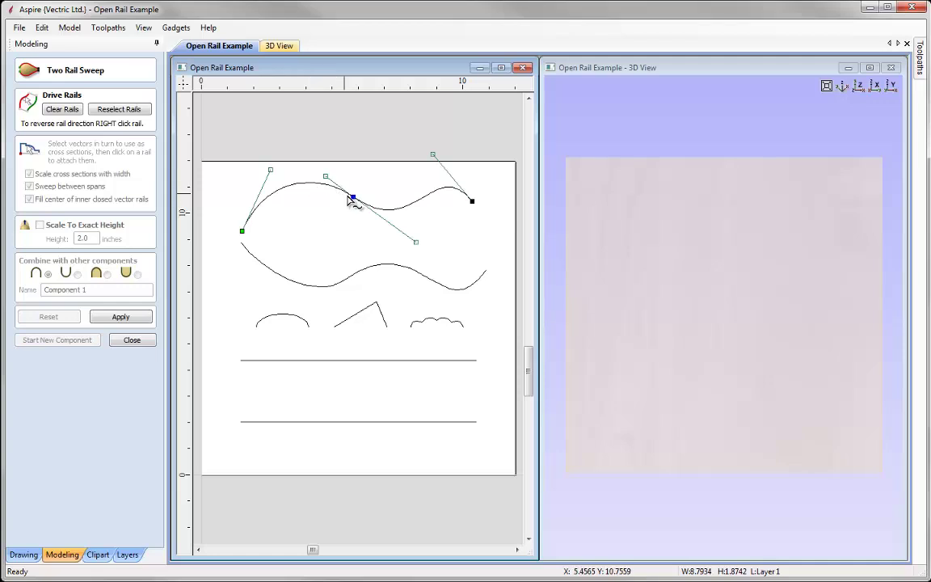
drag(353, 196, 351, 208)
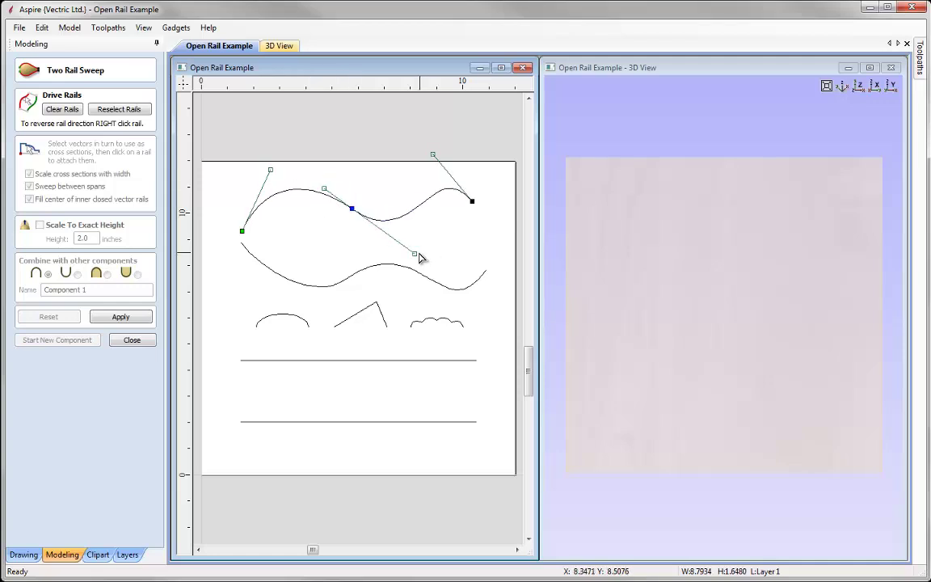
drag(415, 254, 420, 233)
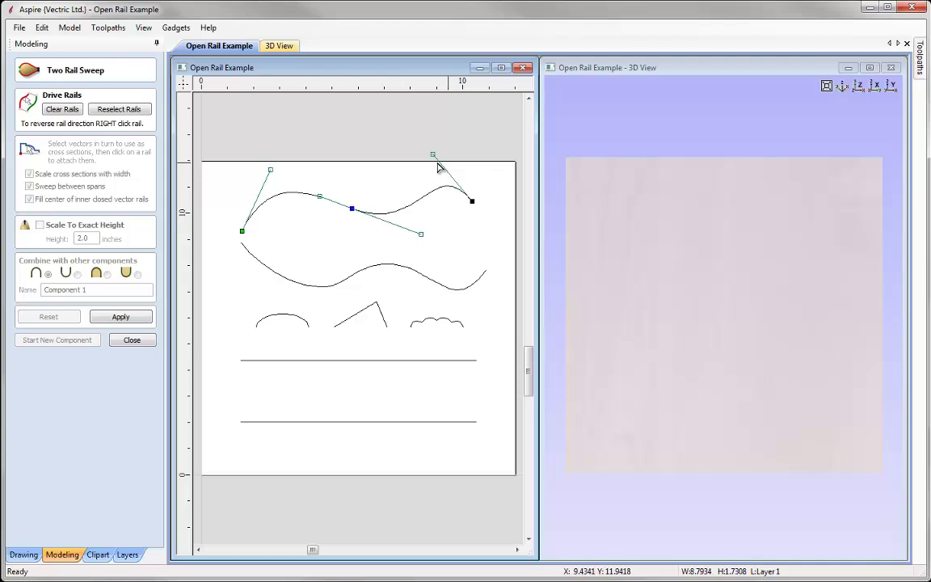
drag(432, 152, 447, 165)
drag(352, 207, 347, 196)
drag(274, 177, 255, 181)
- Insert a point on the descending part of the lower wavy rail and adjust it to make that bend steeper
click(384, 265)
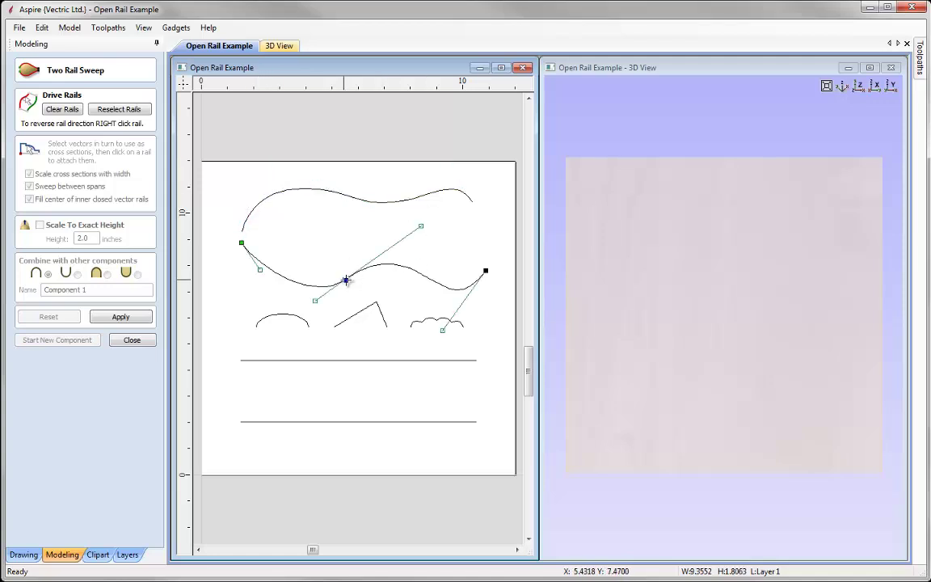
right_click(418, 277)
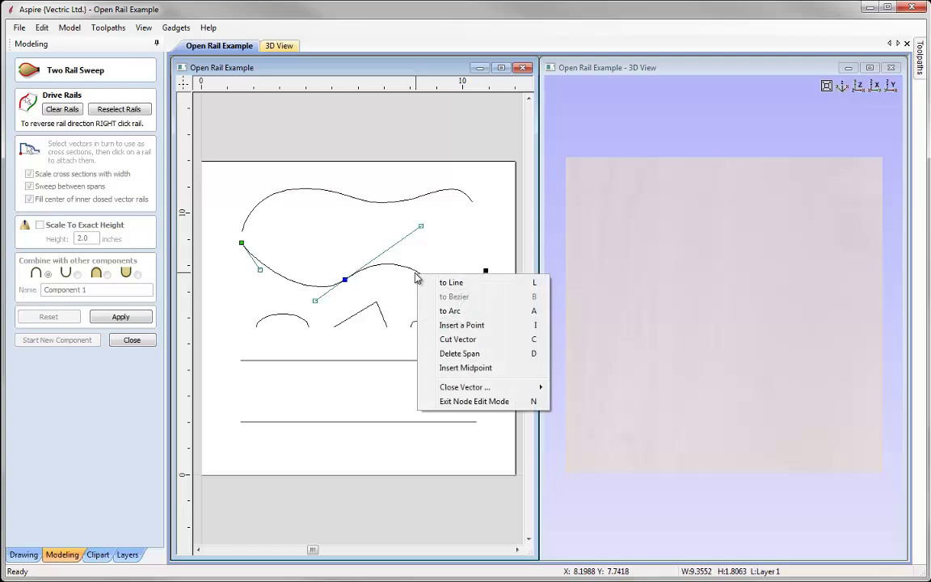
click(498, 324)
mouse_move(418, 272)
mouse_down()
mouse_move(440, 282)
mouse_move(443, 297)
mouse_move(426, 301)
mouse_move(416, 271)
mouse_up()
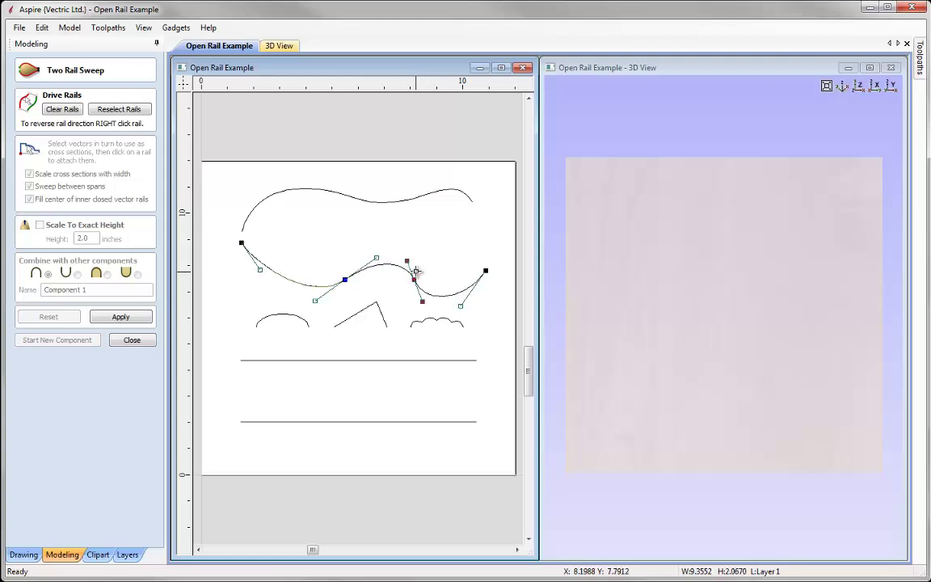
- Node-edit the scalloped profile, raising its centre into a taller hump
click(436, 324)
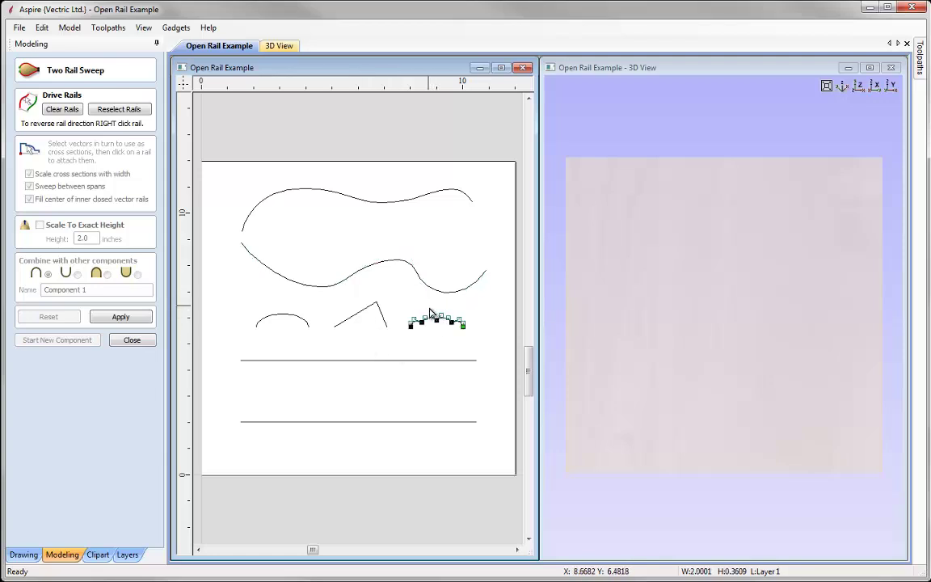
drag(426, 306, 445, 331)
click(423, 330)
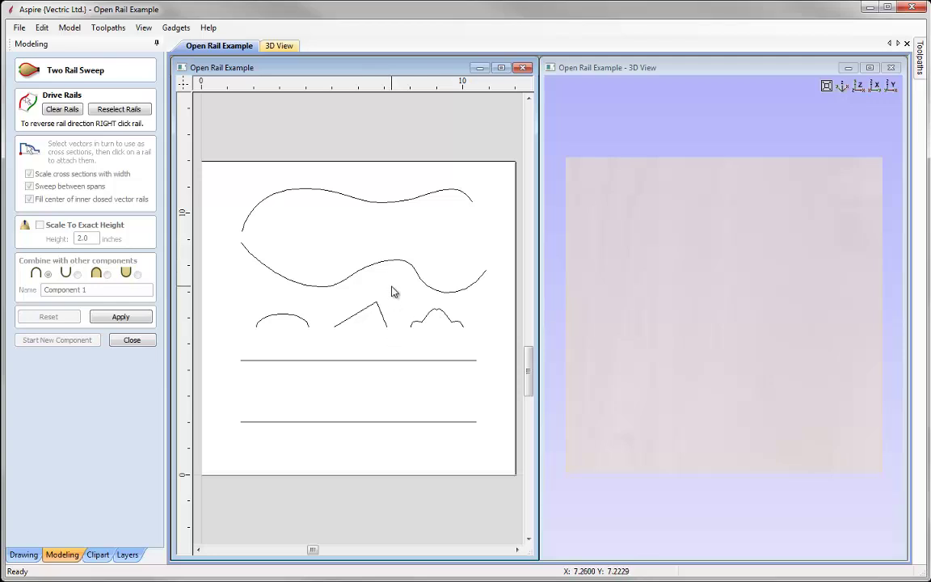
- Reselect the edited wavy rails and reapply the sweep with the existing cross sections
click(119, 109)
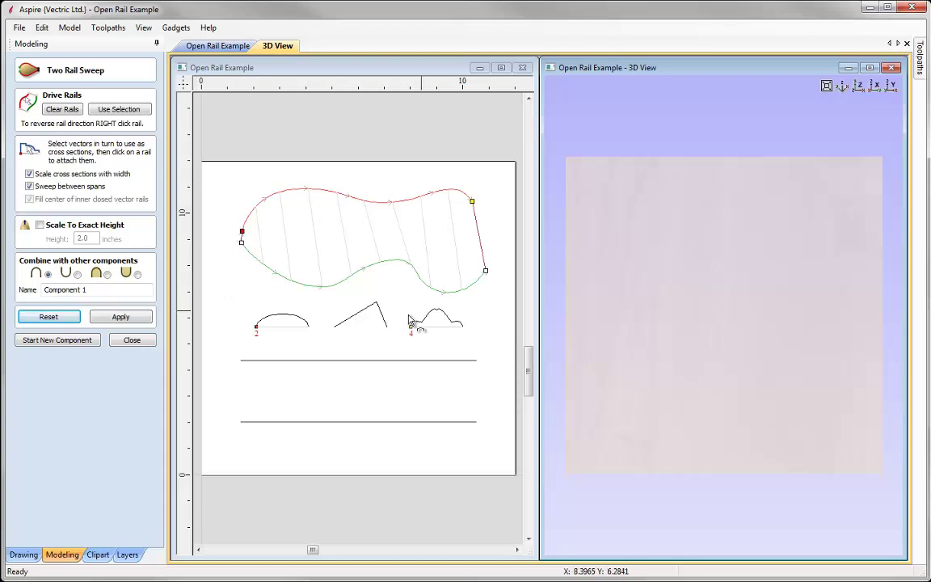
click(121, 317)
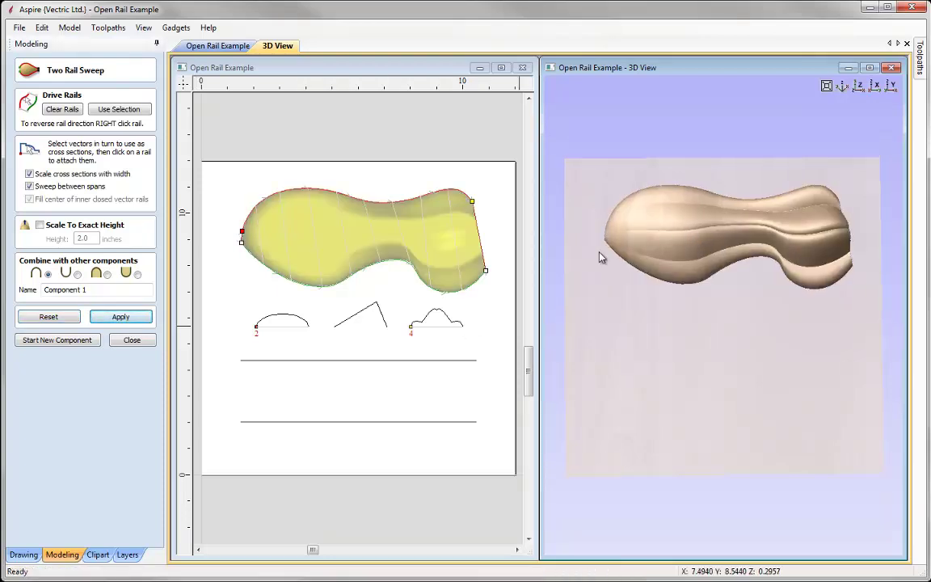
- Add the triangular profile as a middle cross section and slide its two ends apart along the rails so it runs diagonally
click(374, 313)
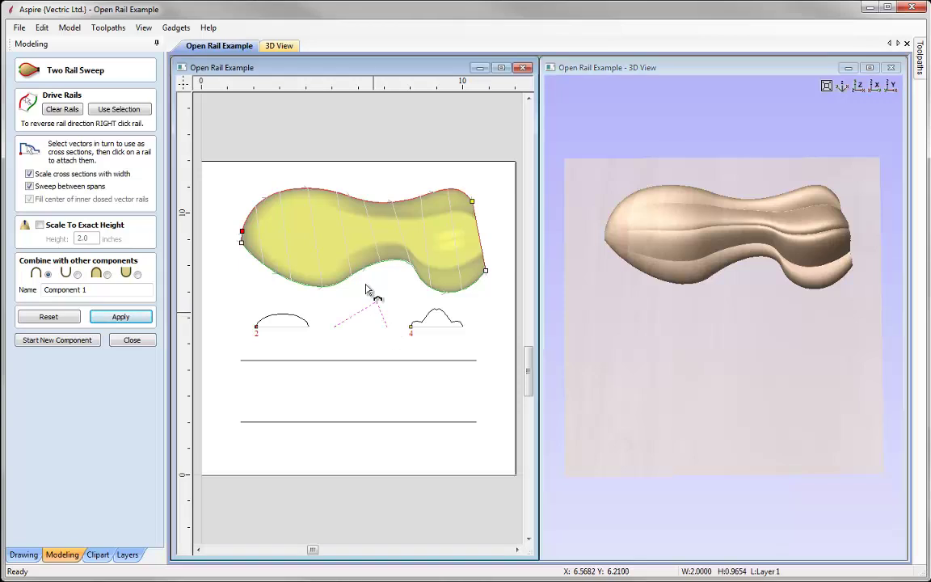
click(355, 201)
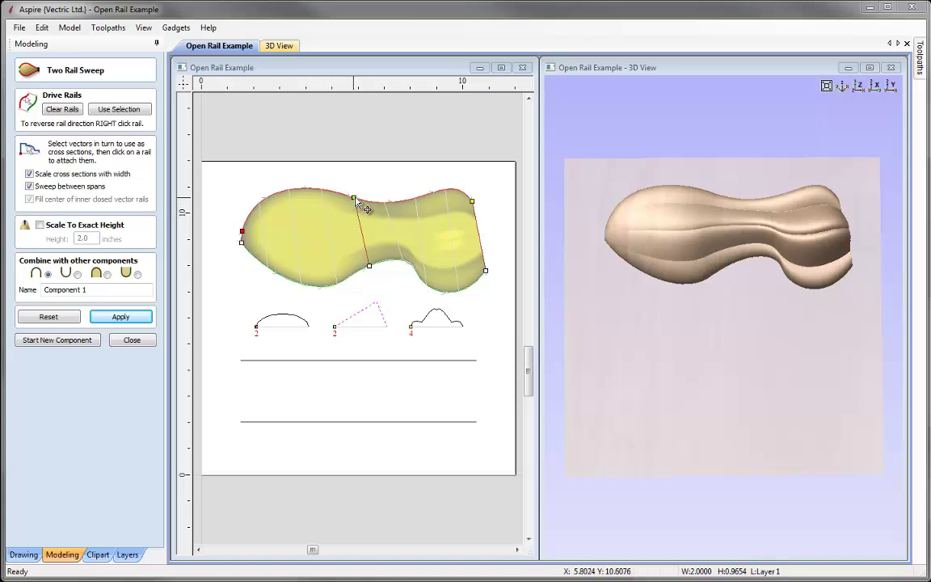
drag(354, 198, 317, 188)
drag(369, 266, 395, 259)
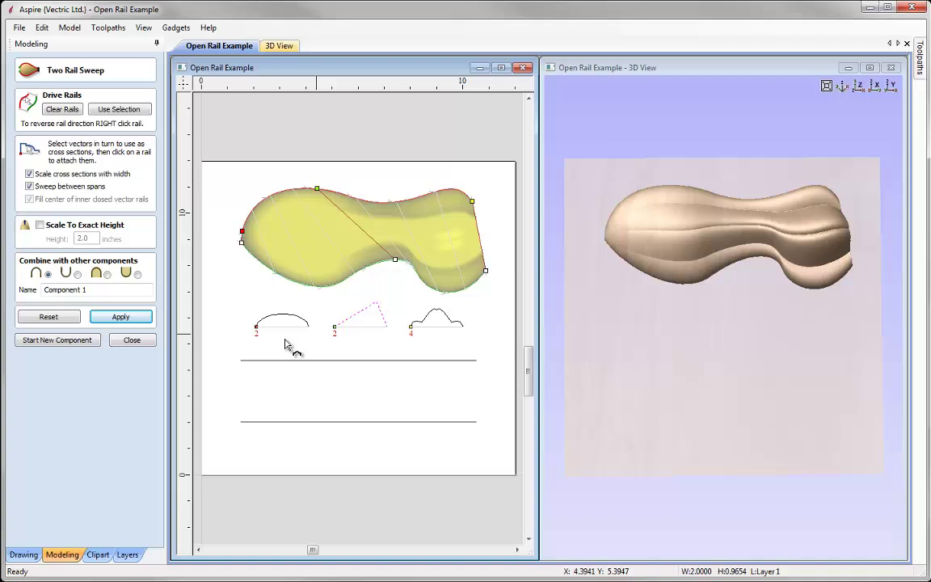
- Move the lower-rail end of the last cross section back along the rail and reapply the sweep
click(121, 315)
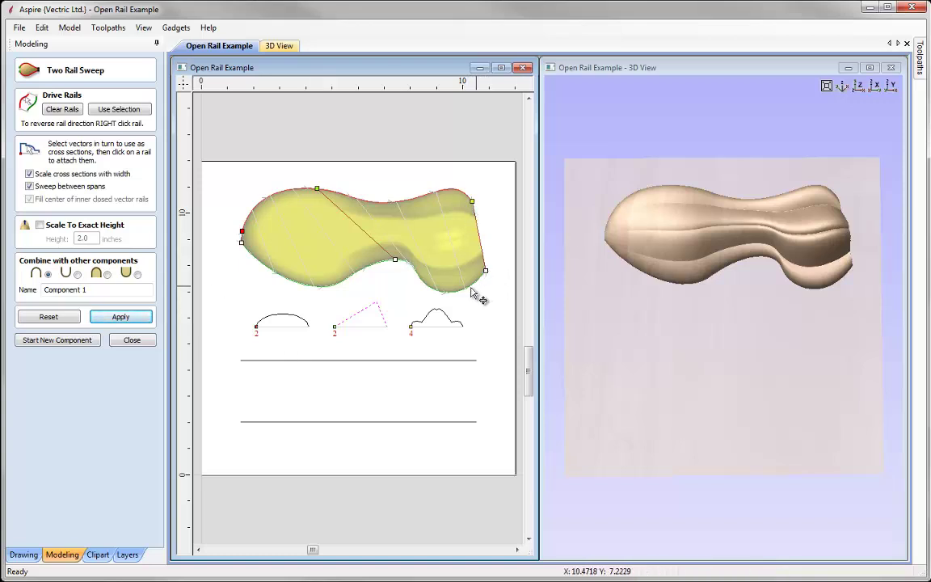
drag(432, 293, 430, 288)
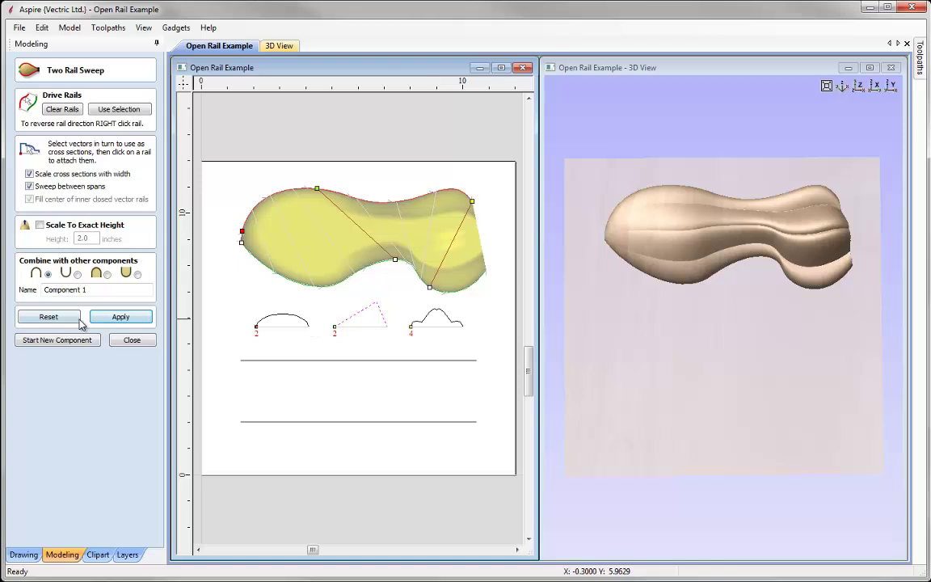
click(121, 318)
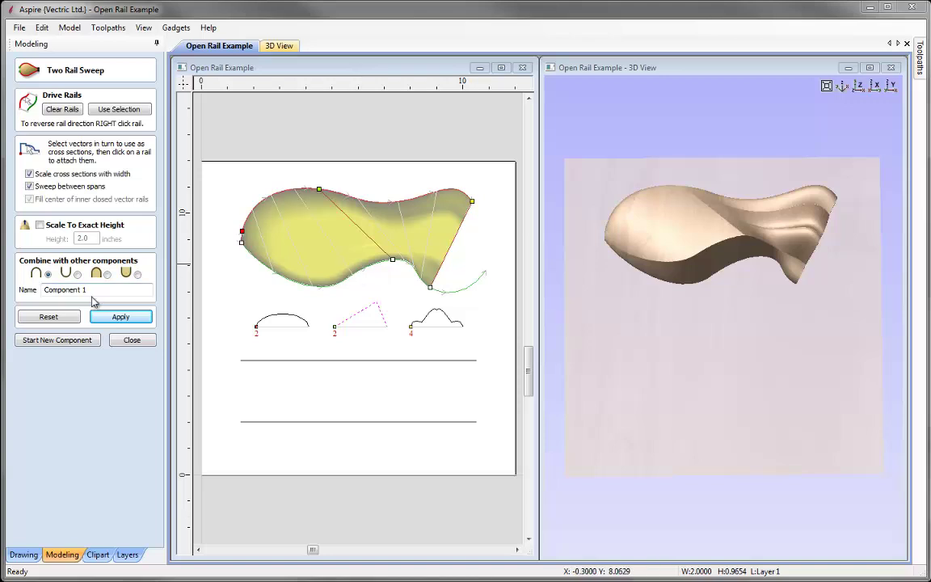
- Name the component Sweep and start a new component
drag(100, 289, 31, 292)
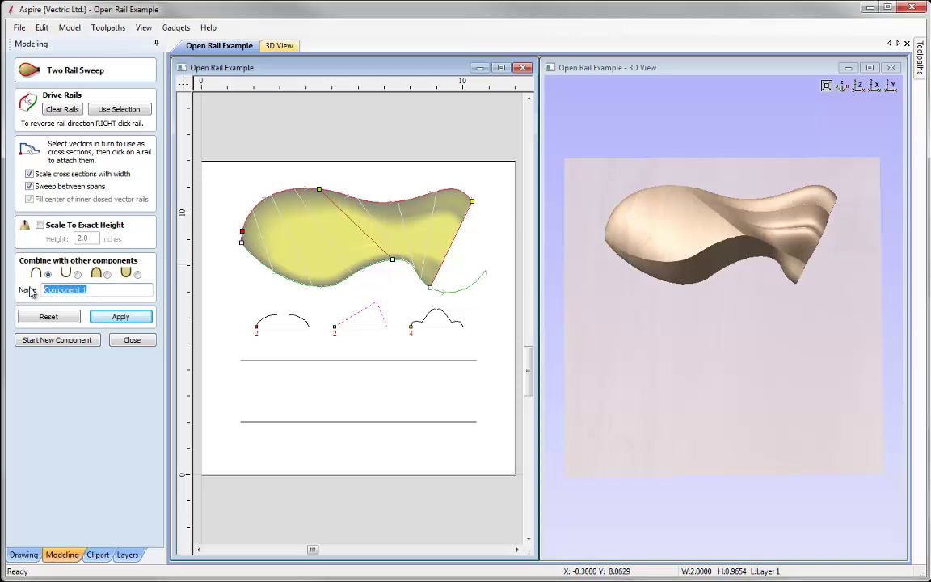
text(S)
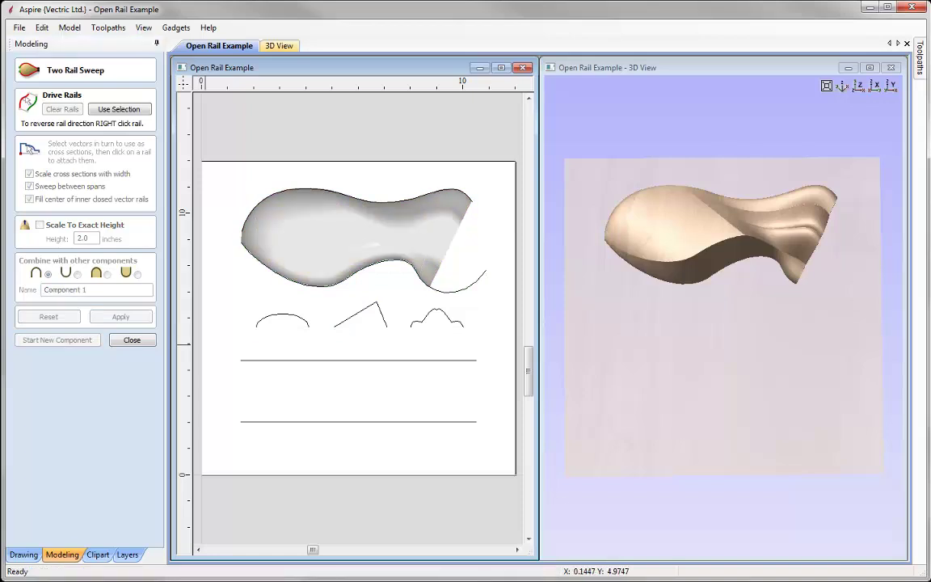
- Set the two straight horizontal lines as the drive rails for the new sweep
click(283, 359)
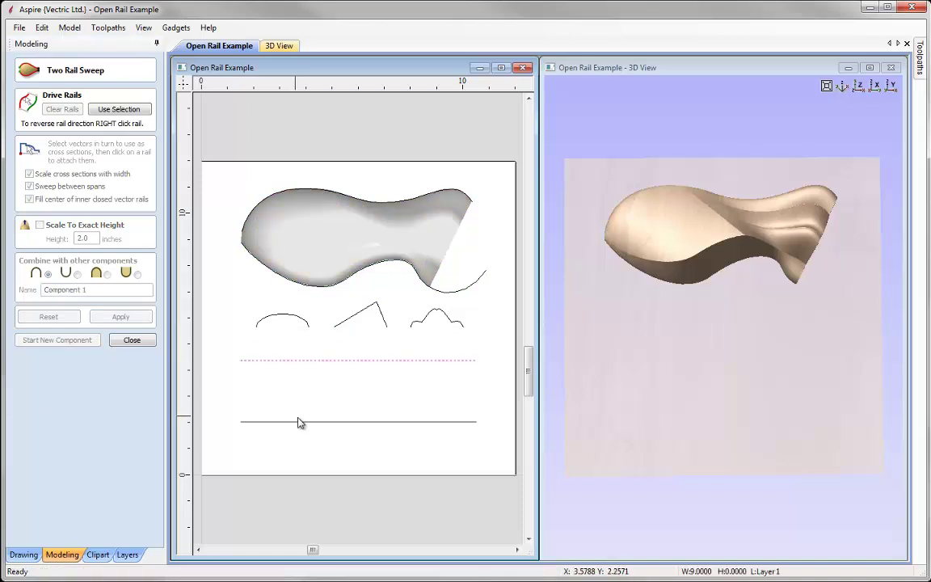
shift+click(300, 423)
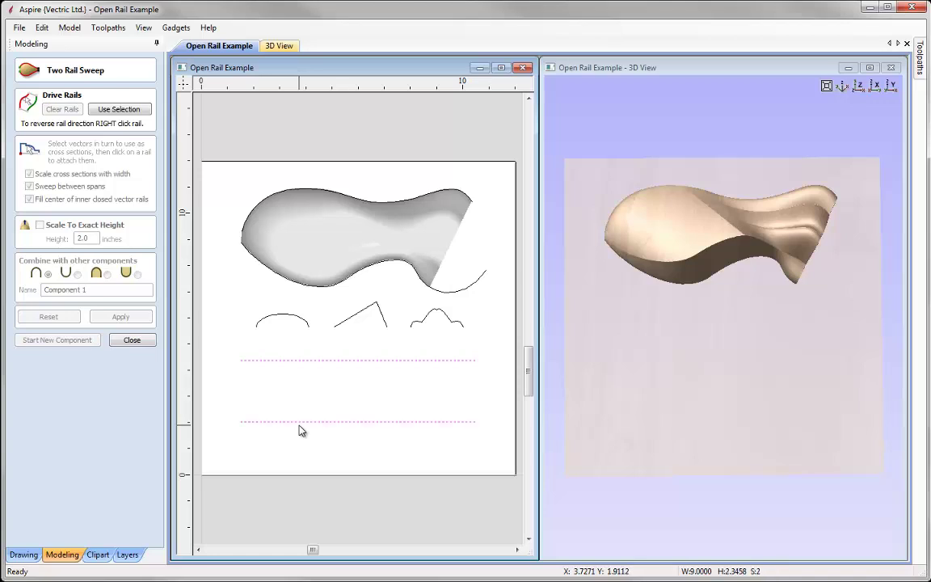
click(119, 109)
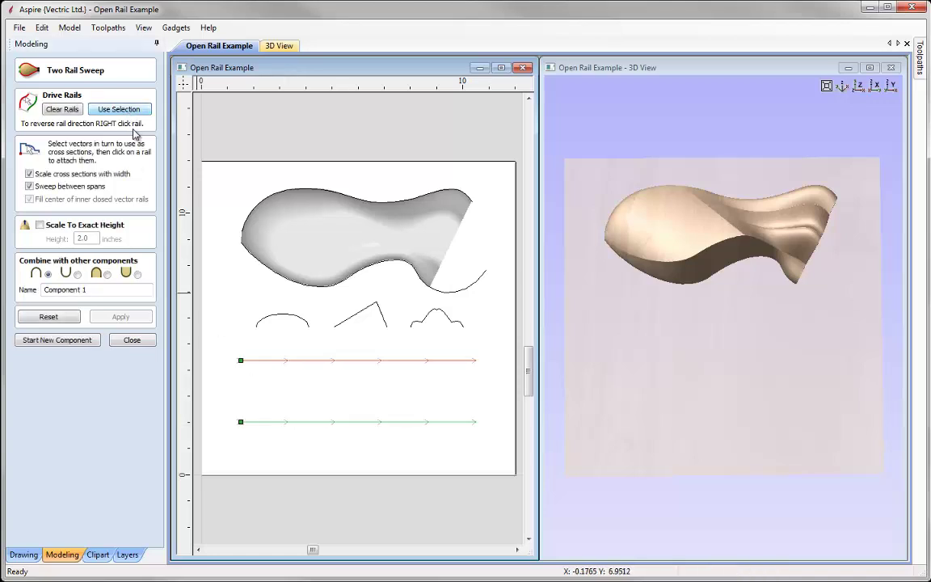
- Sweep the arch profile along the straight rails as a component named Sweep 2, and close the Two Rail Sweep tool
click(277, 322)
click(89, 289)
text(Sweep 2)
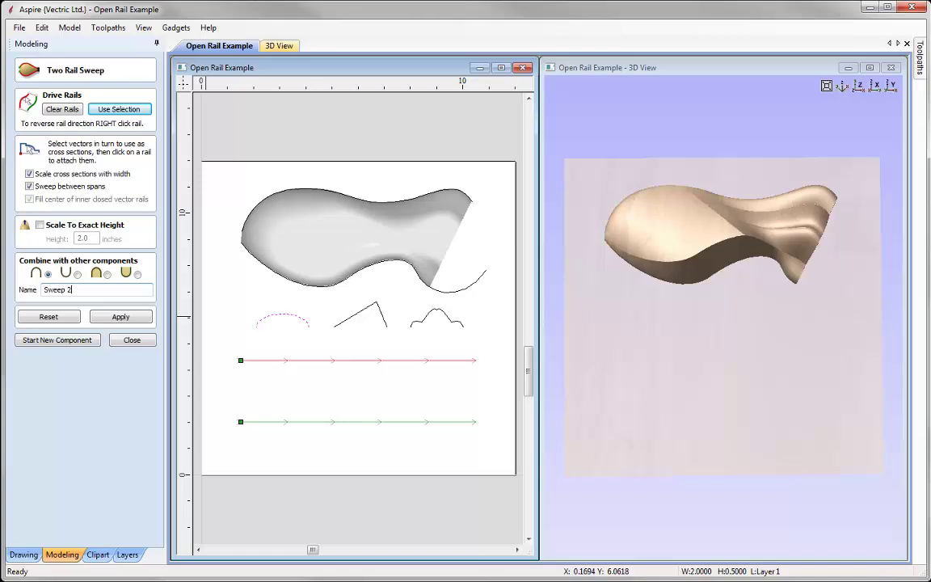
click(131, 316)
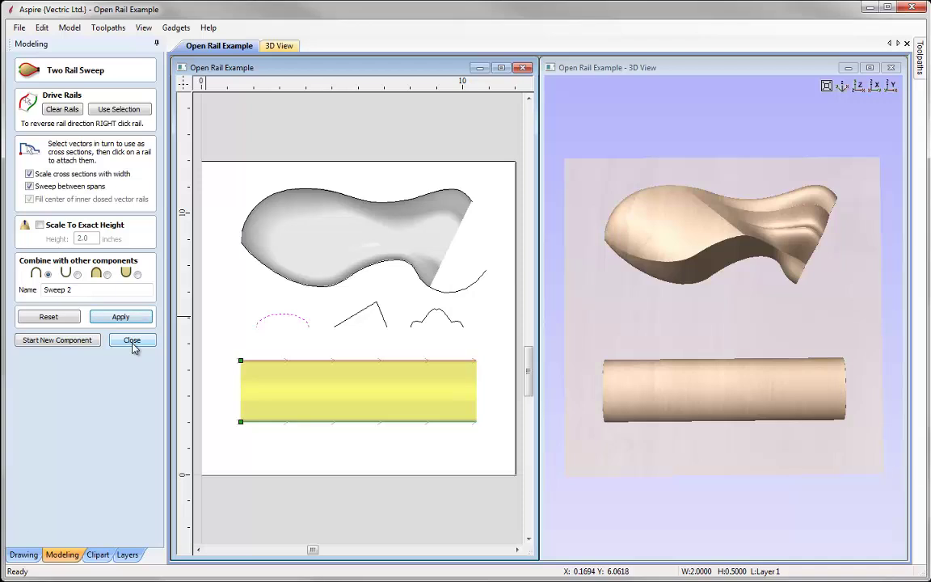
click(131, 340)
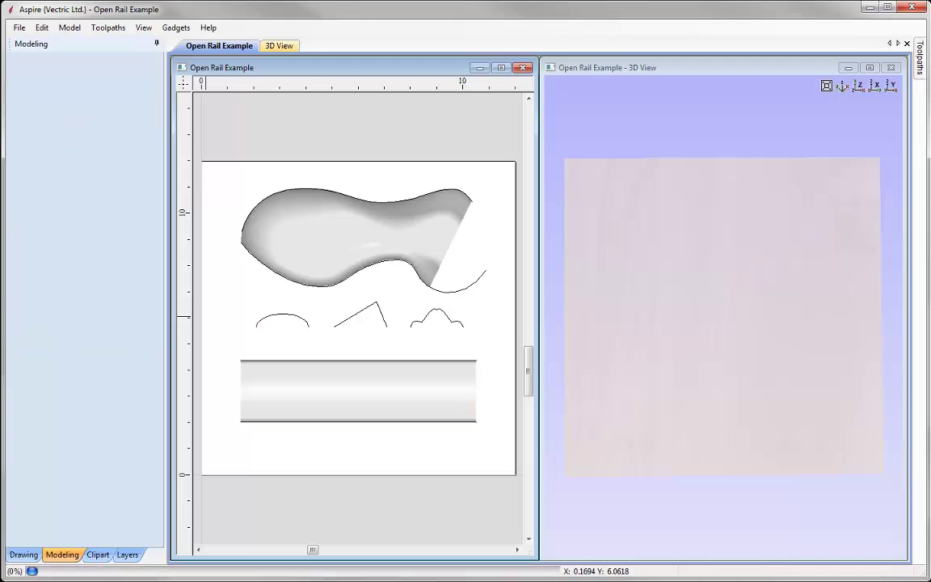
- Select both the Sweep and Sweep 2 components and delete them
click(73, 336)
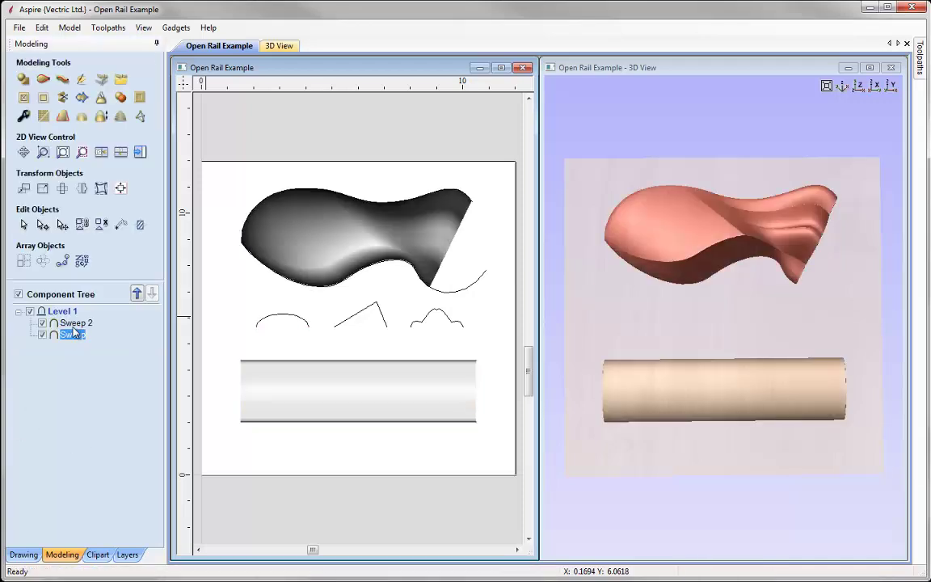
key(Up)
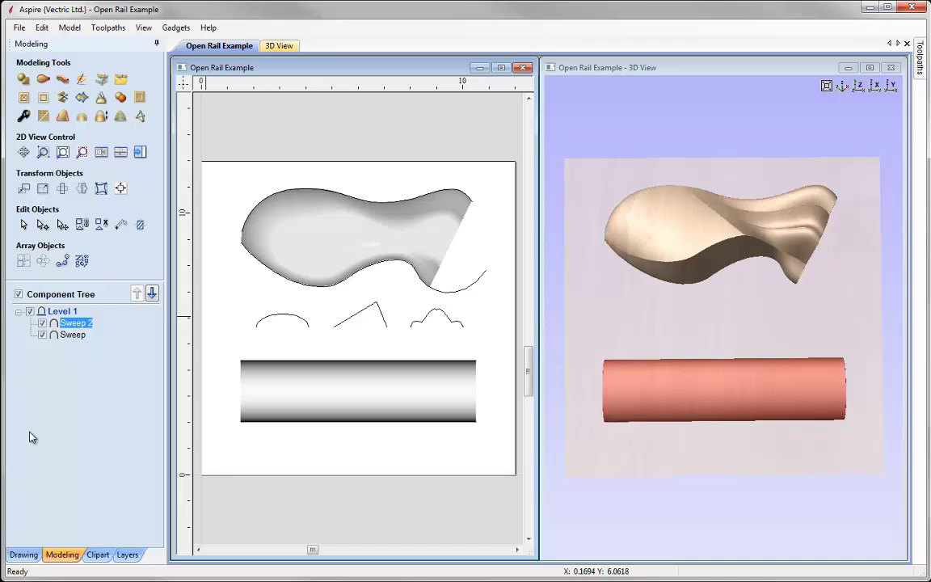
shift+click(69, 340)
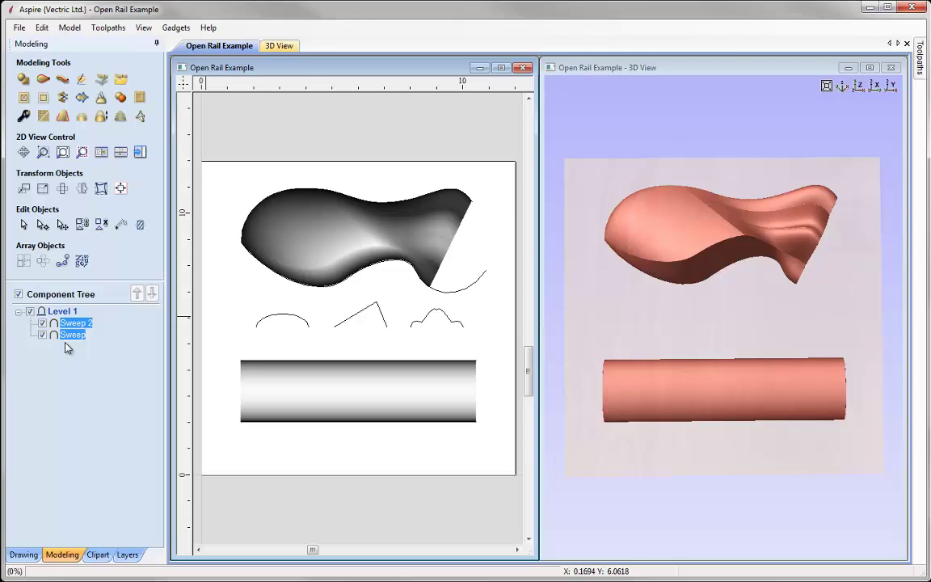
key(Delete)
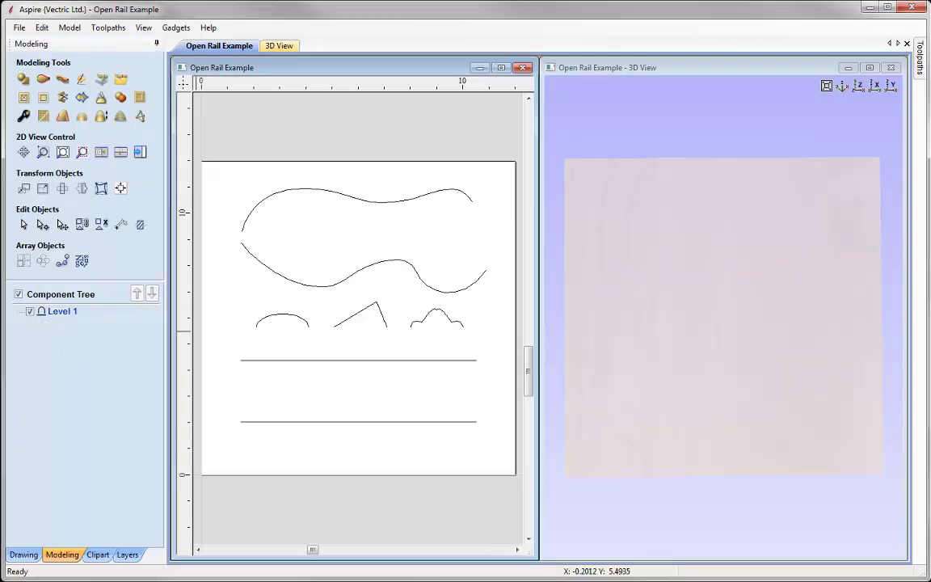
- Start a Two Rail Sweep and set the two straight horizontal lines as its drive rails
click(43, 79)
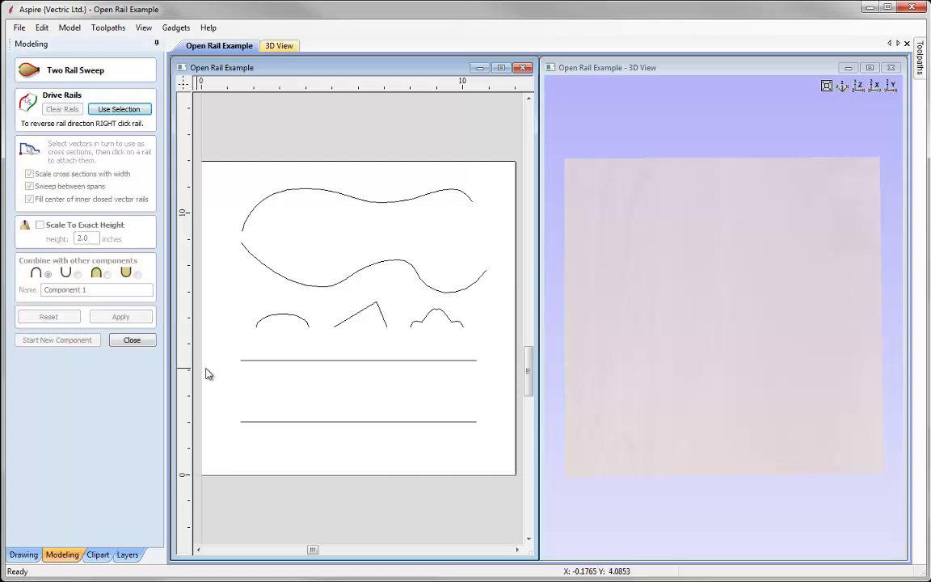
click(268, 365)
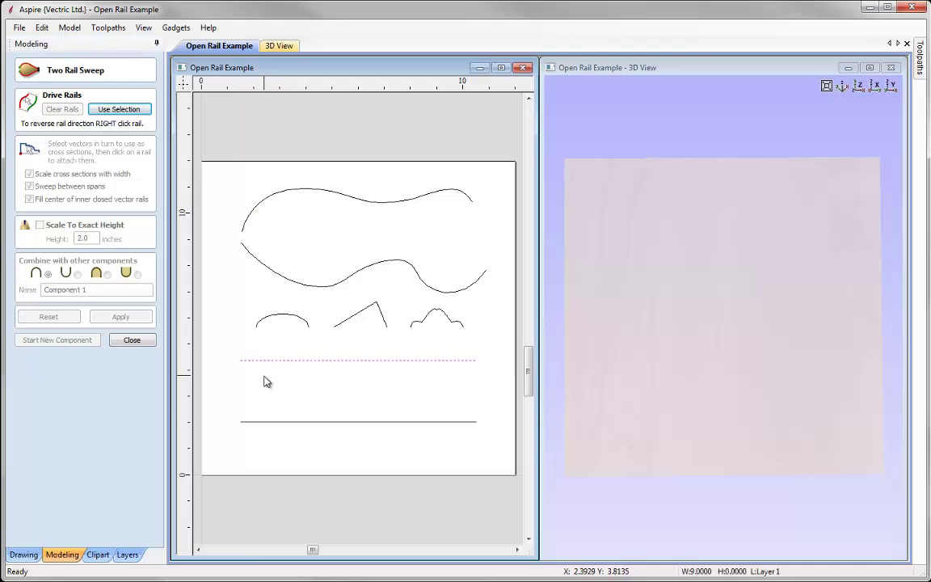
shift+click(280, 421)
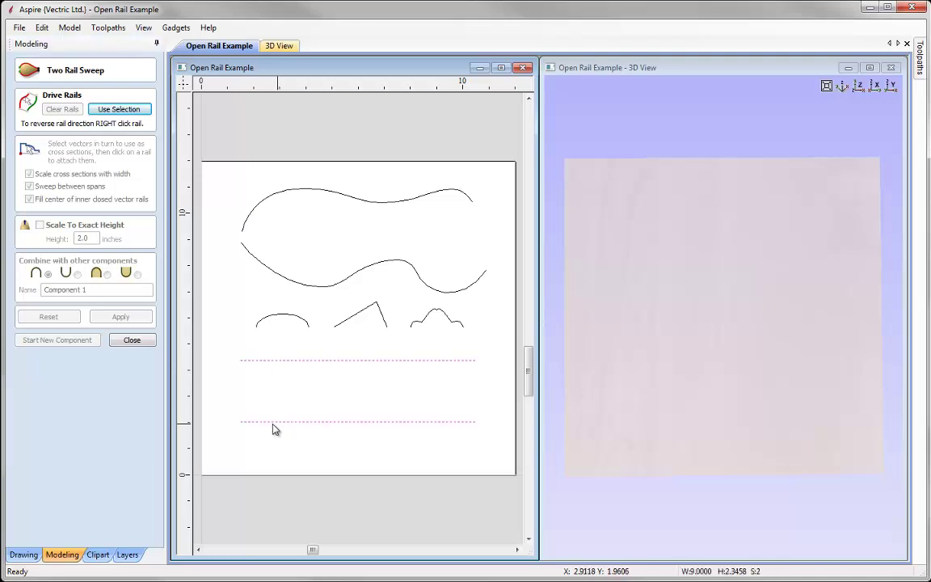
click(116, 118)
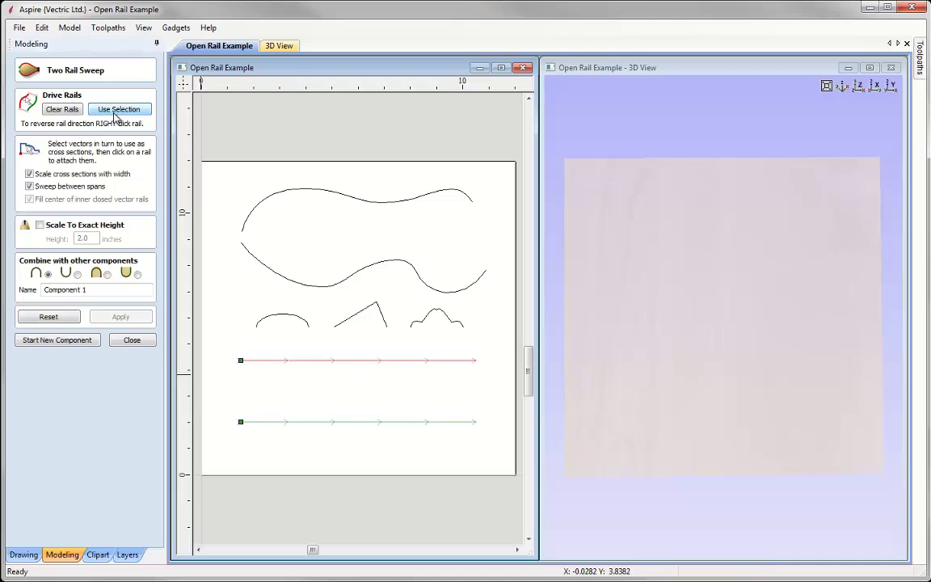
- Sweep the angled two-line profile along the straight rails as a component named Sweep, with Scale cross sections with width turned off
click(349, 318)
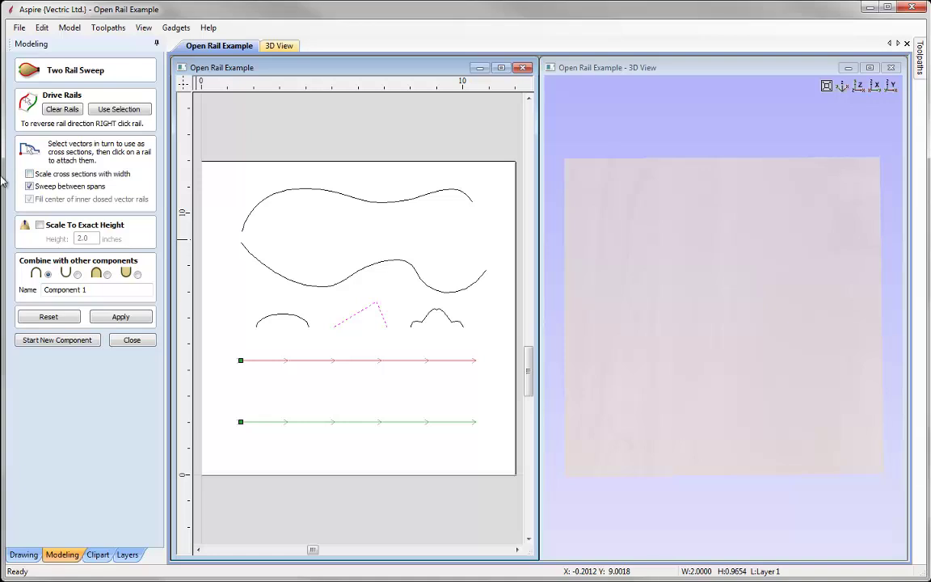
double_click(120, 288)
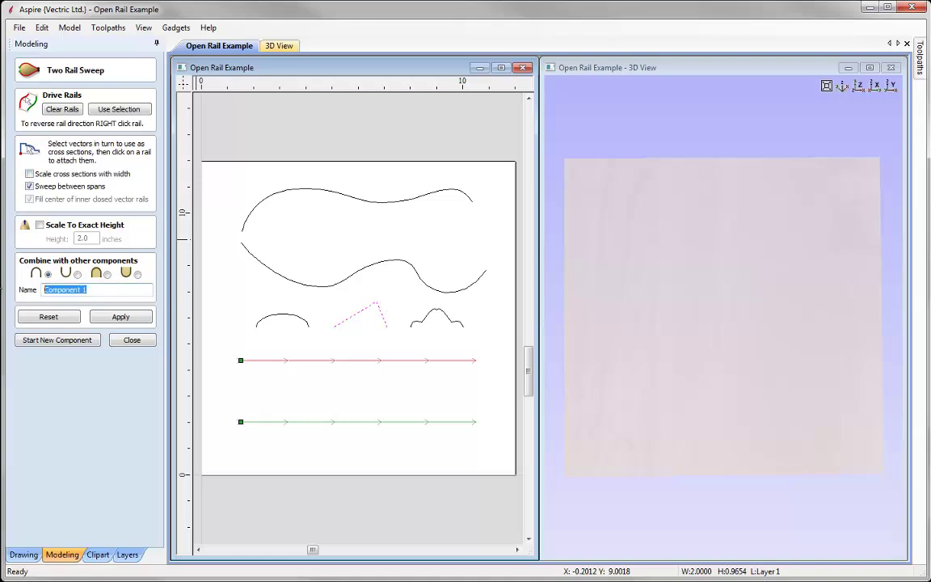
text(Sweep)
click(134, 316)
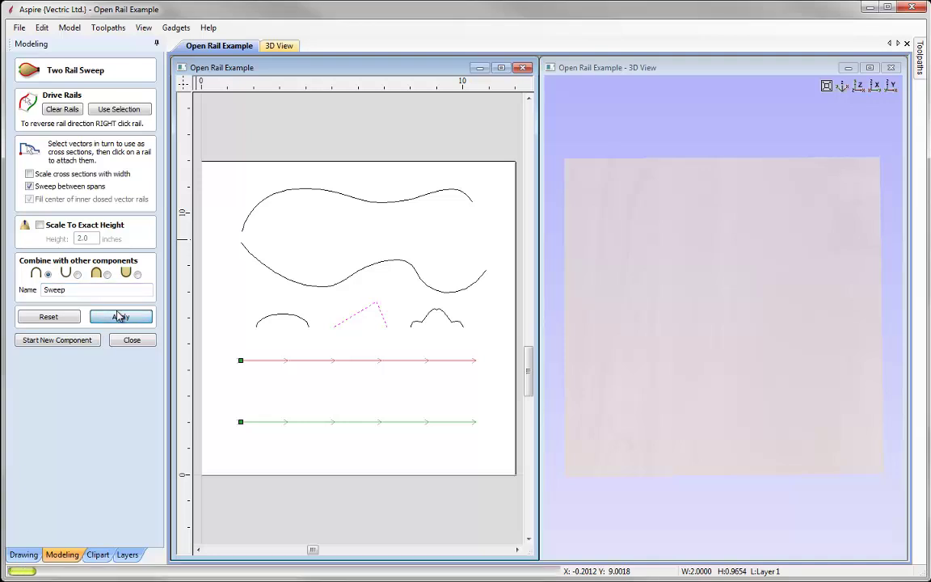
drag(681, 409, 537, 420)
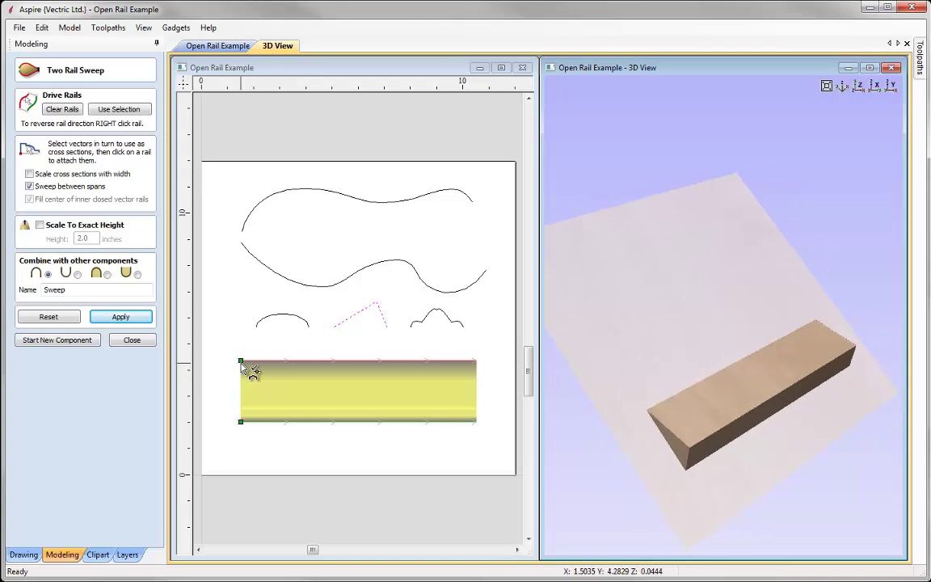
click(243, 364)
click(243, 365)
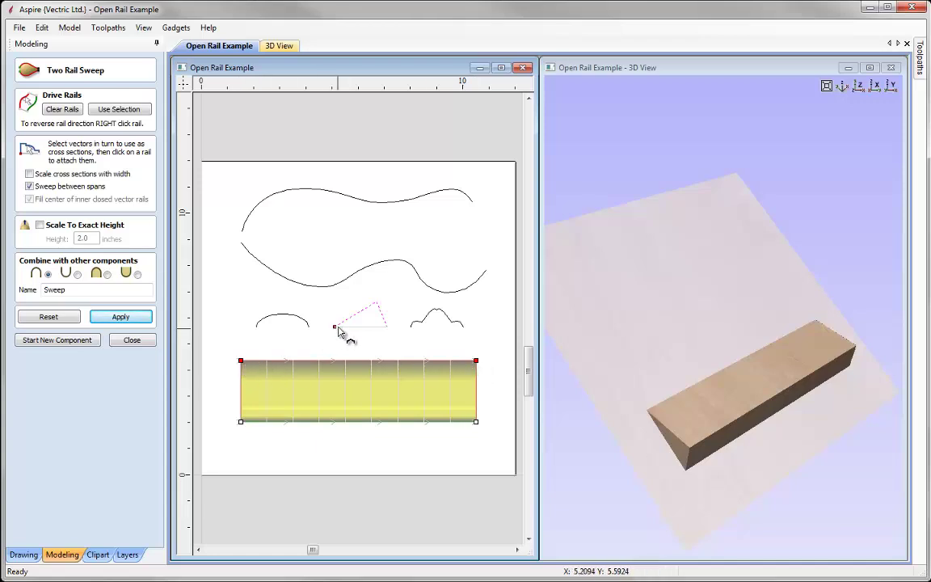
drag(669, 374, 728, 427)
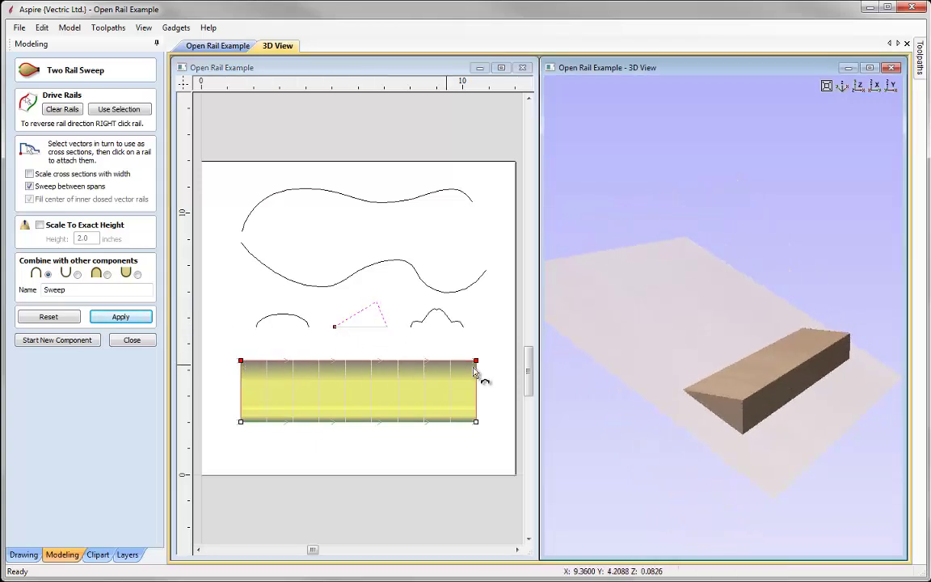
drag(808, 355, 700, 386)
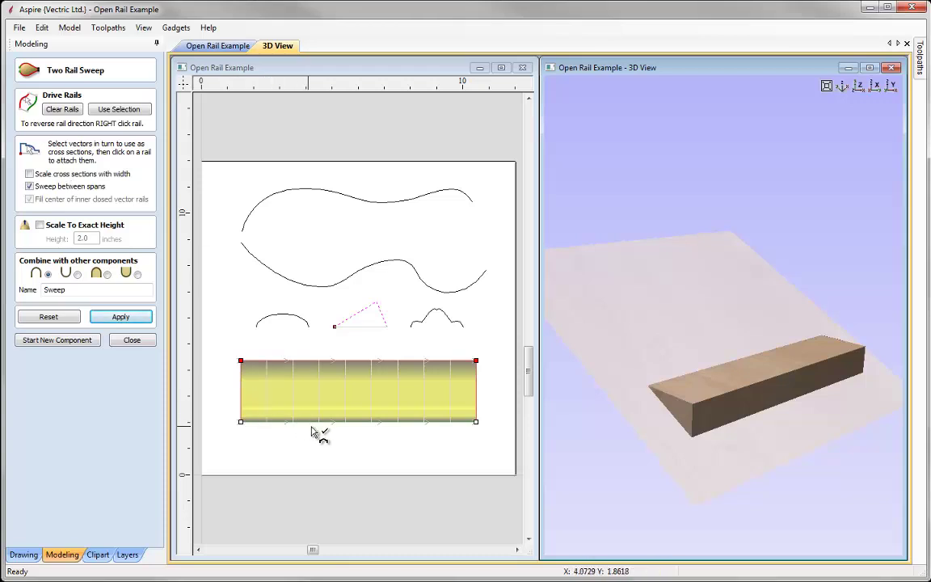
- Swap the rail order of the straight rails and reapply the sweep
right_click(312, 367)
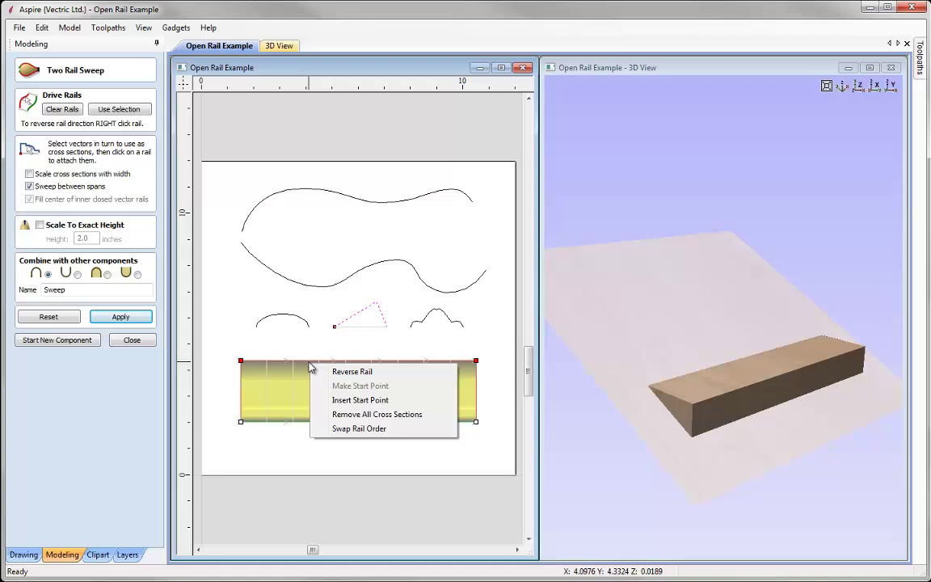
click(408, 437)
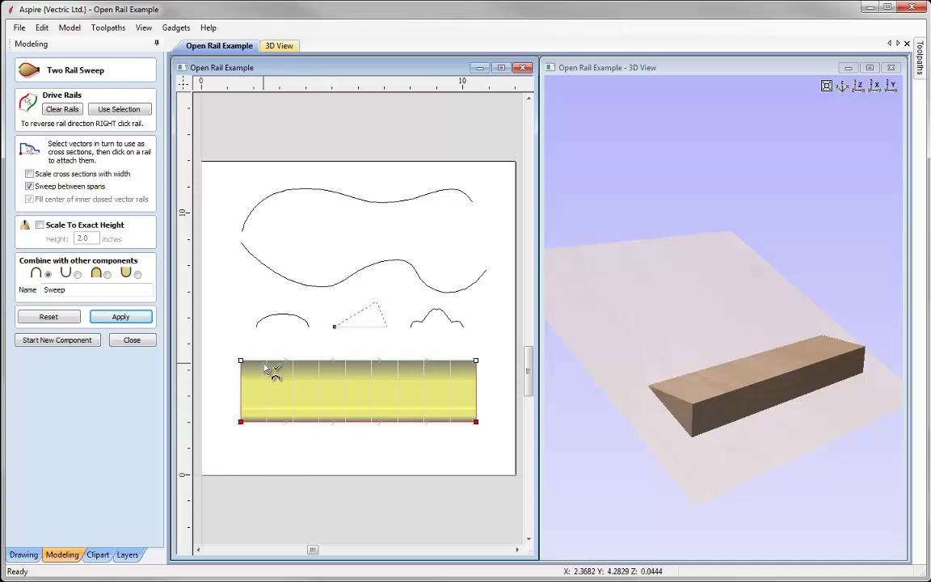
click(120, 316)
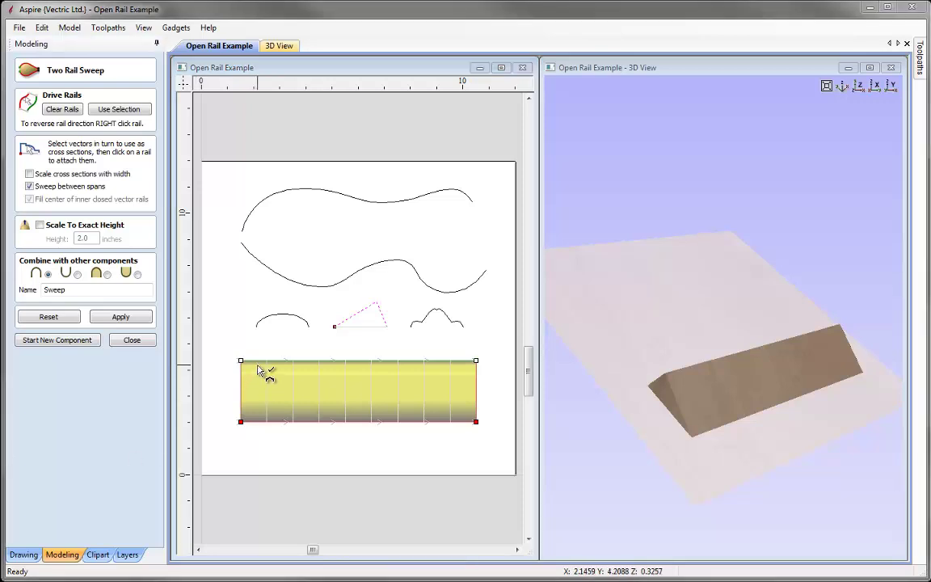
- Swap the rail order again to restore the upper line as the first rail, and reapply the sweep
right_click(351, 366)
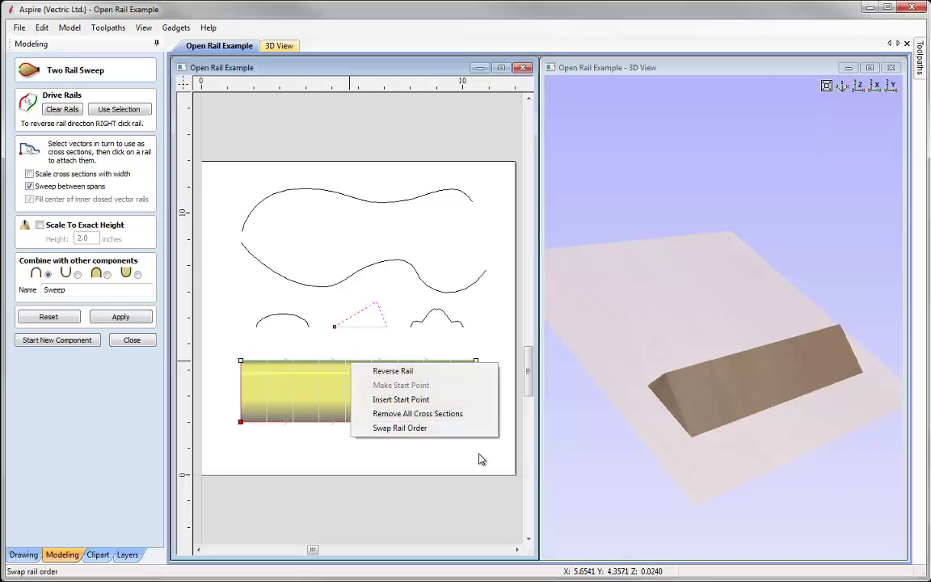
click(441, 429)
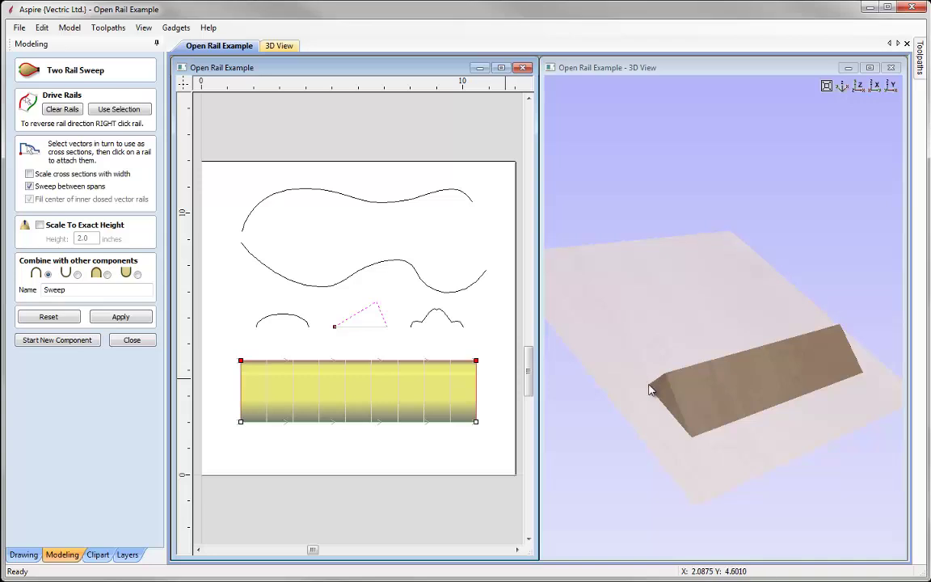
click(120, 316)
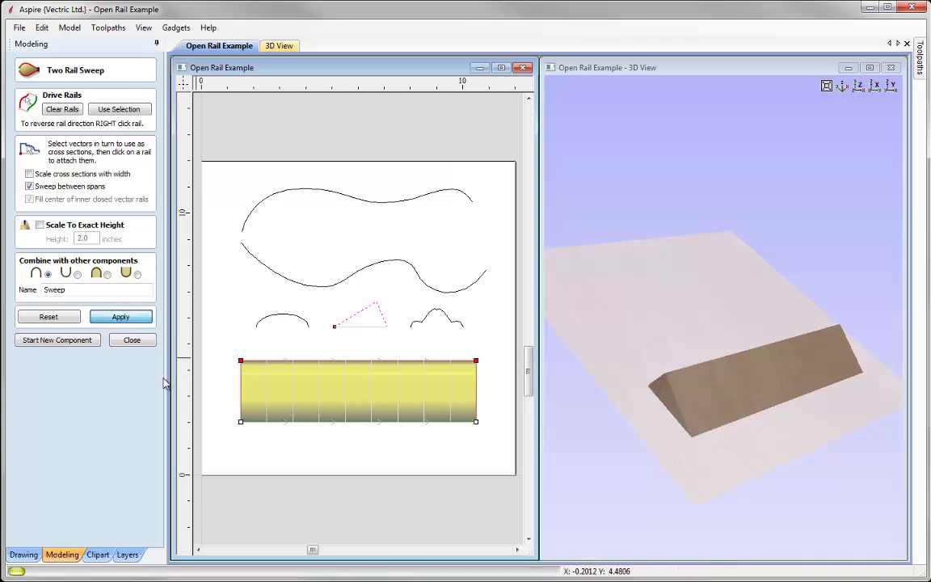
drag(623, 364, 675, 429)
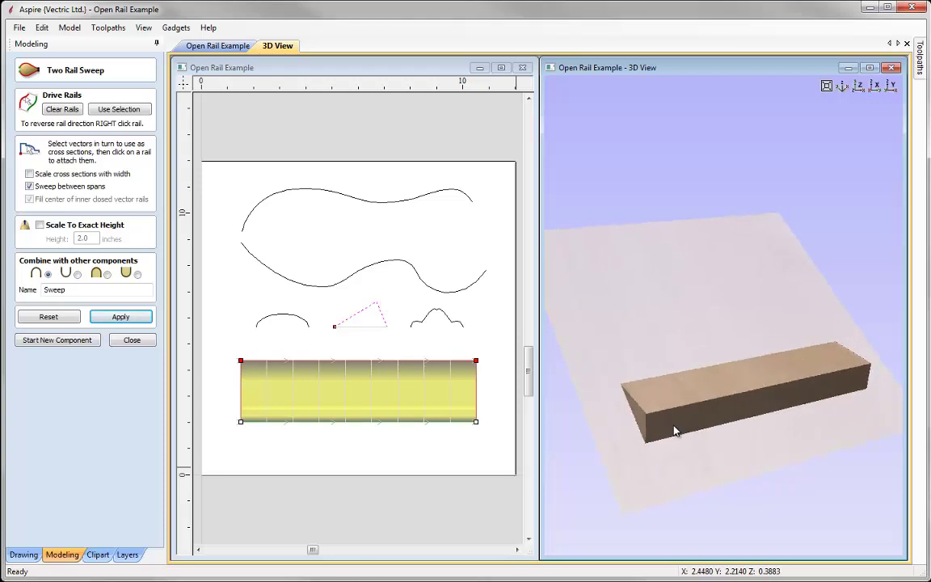
click(474, 275)
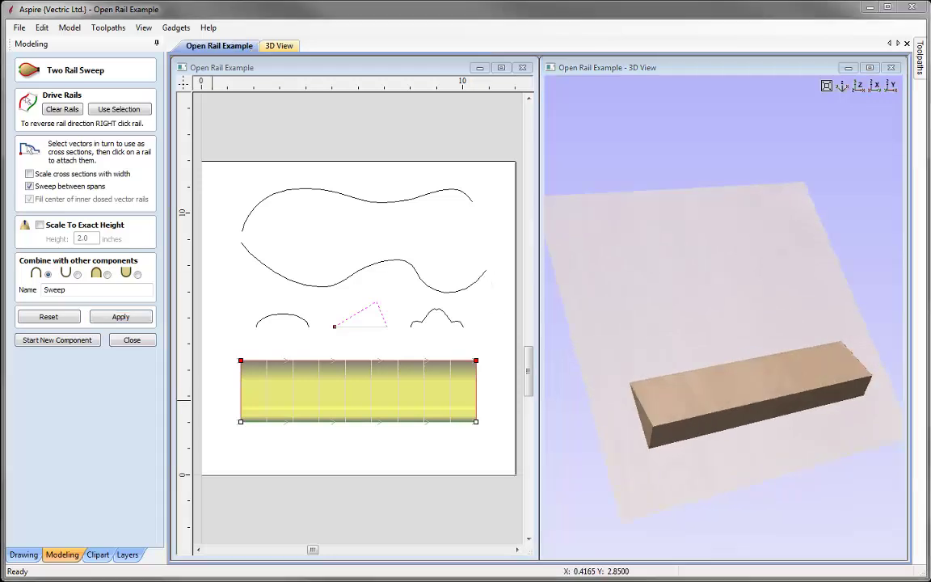
- Reverse the direction of the upper straight rail and reapply the sweep
right_click(361, 365)
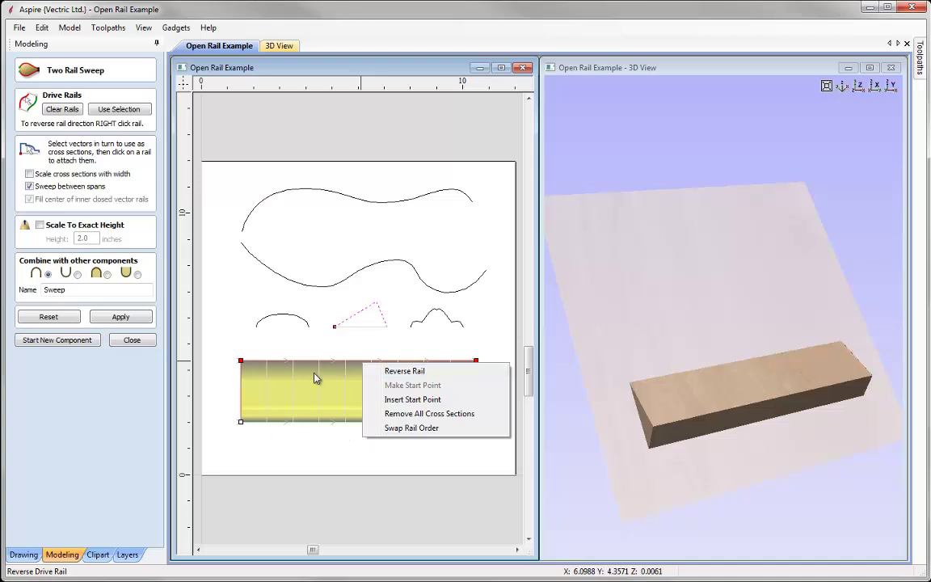
click(434, 374)
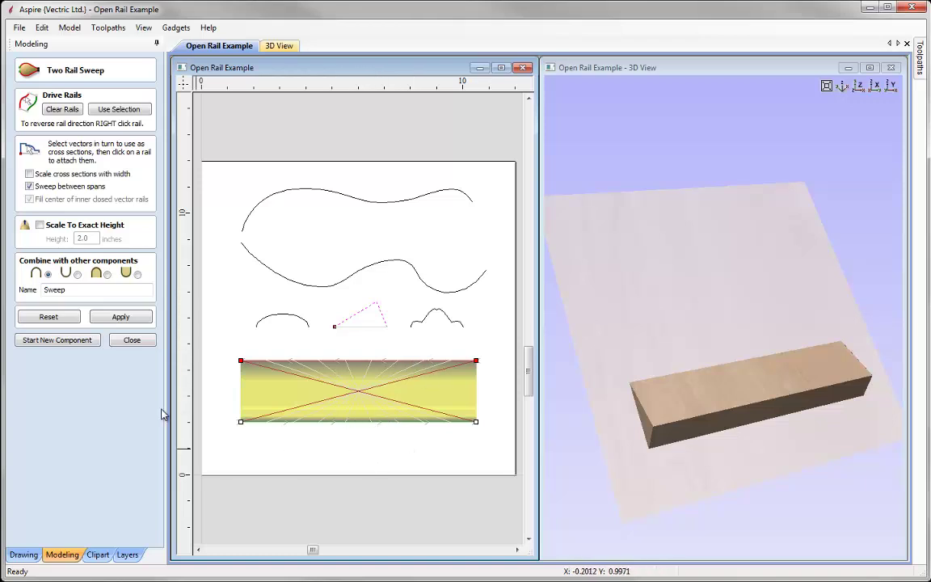
click(121, 316)
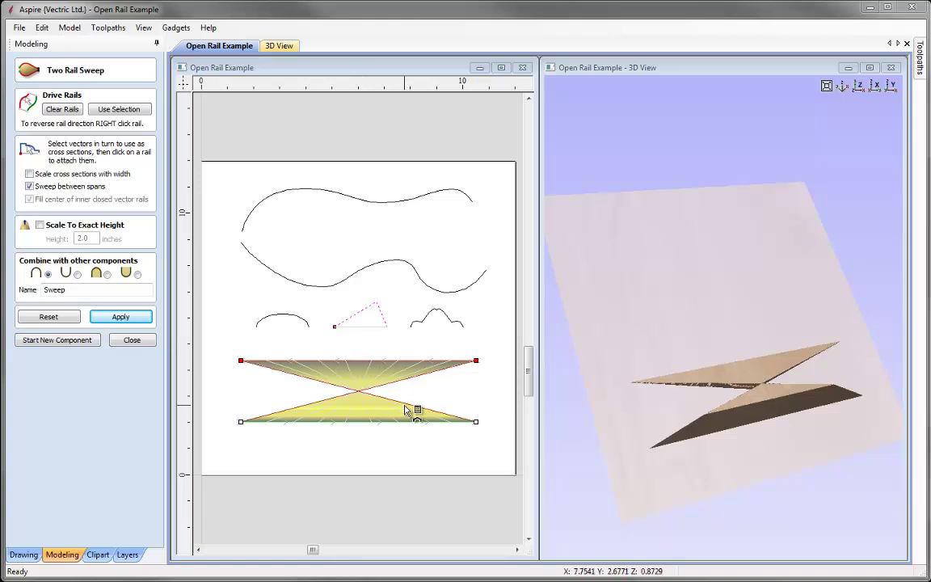
- Reverse the upper rail back so both rails run the same way, and reapply the sweep
right_click(374, 363)
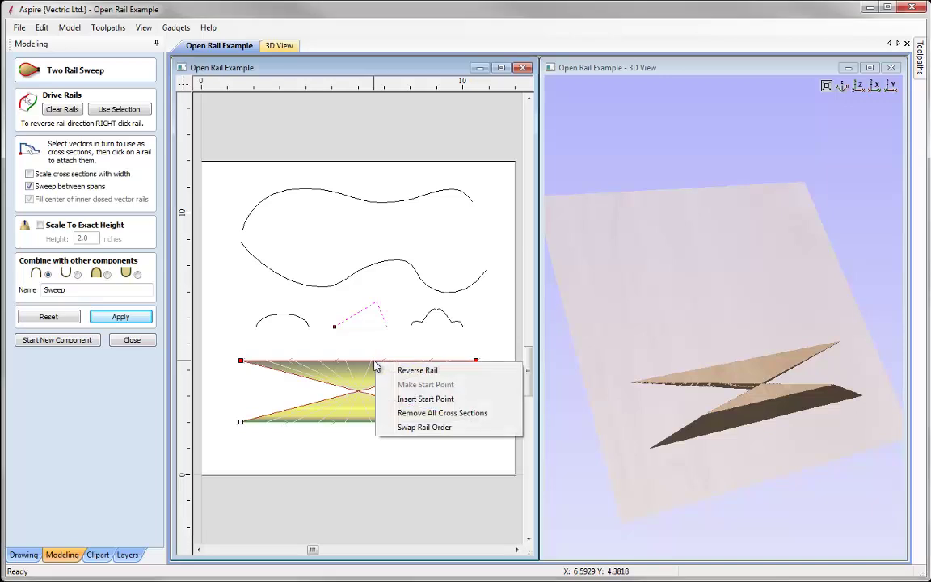
click(457, 371)
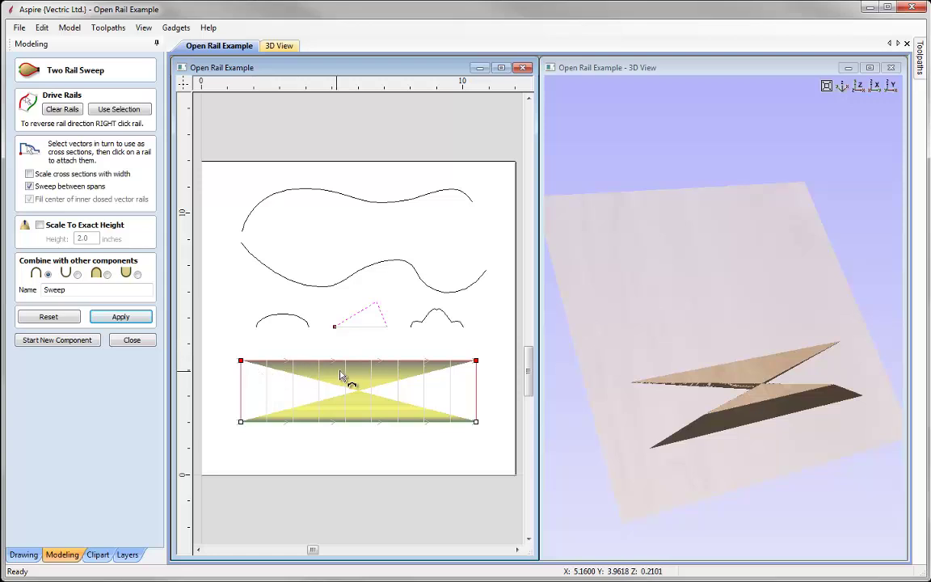
click(121, 317)
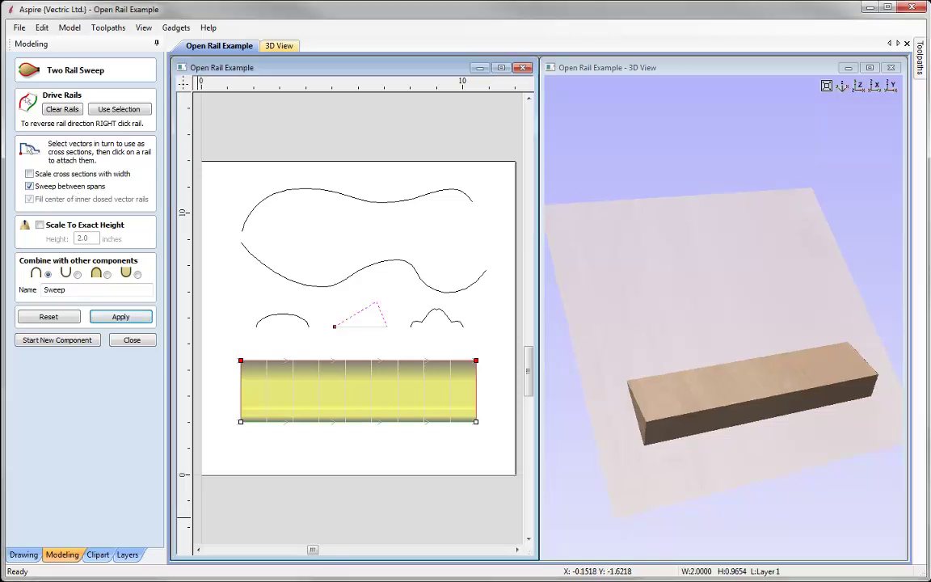
- Reset the sweep and examine the start nodes of the angled profile and the arch profile in node editing
click(71, 317)
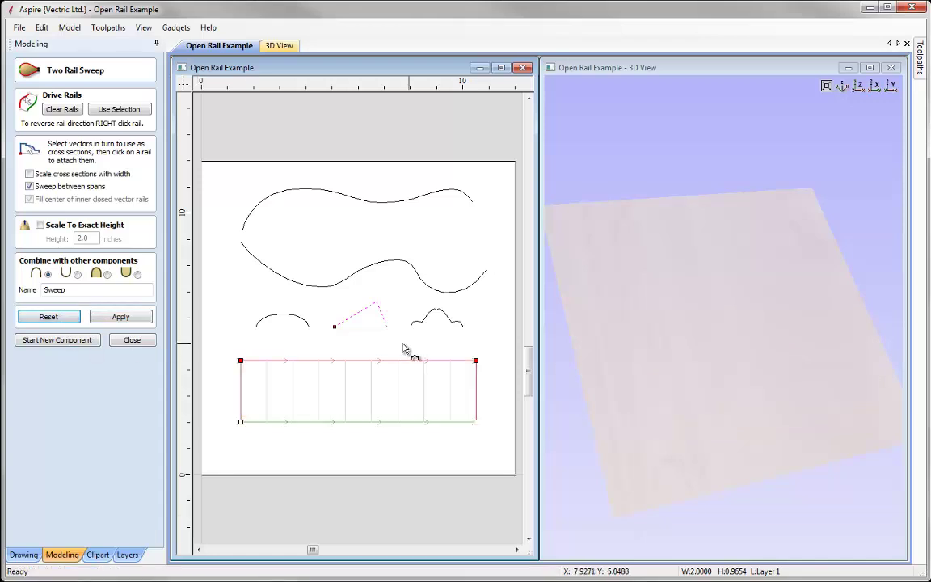
click(355, 336)
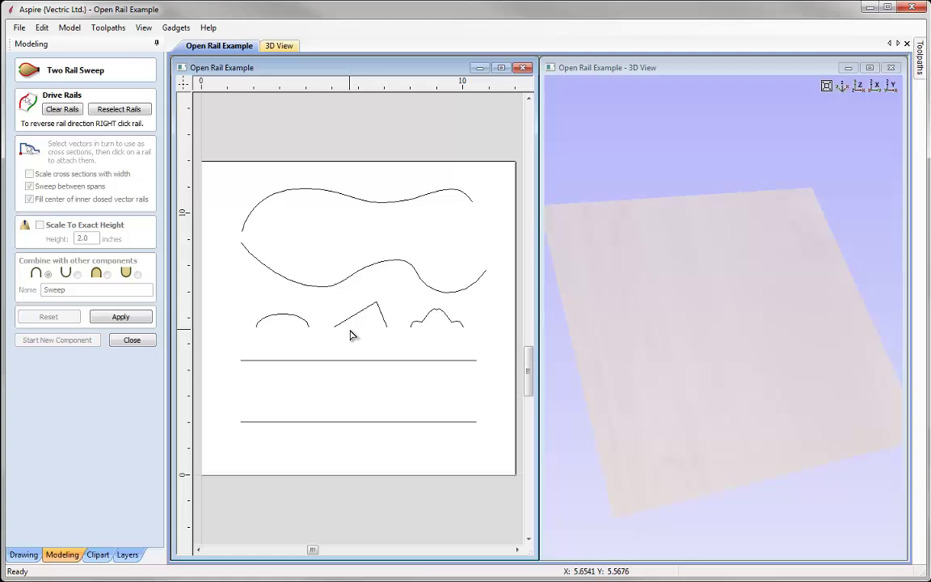
click(346, 326)
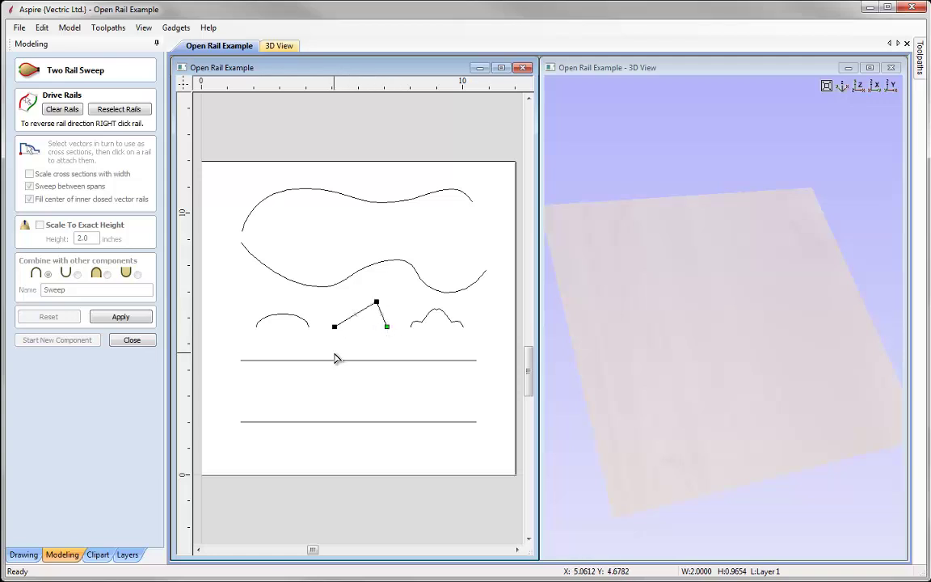
click(300, 322)
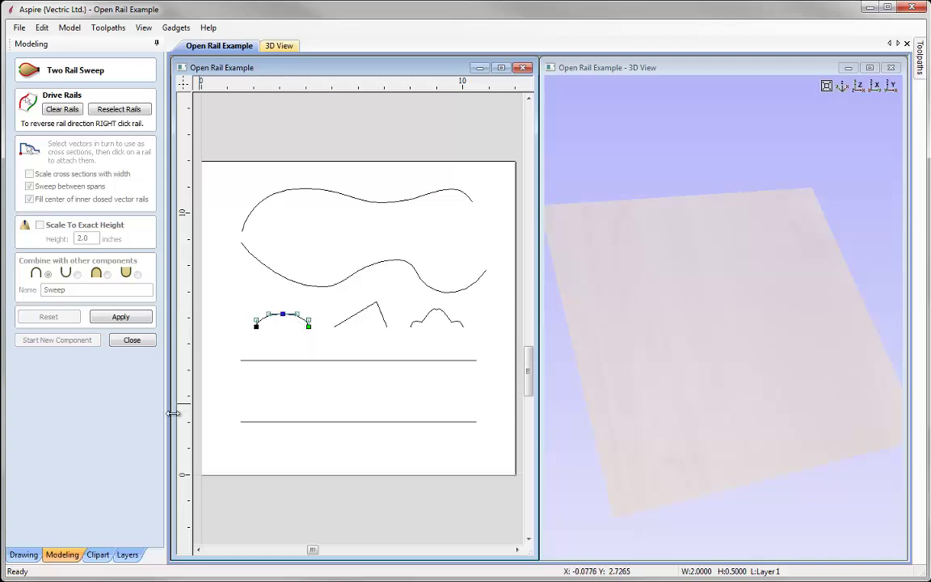
- Reselect the drive rails, attach the arch profile near the middle of the upper rail, and apply the sweep
click(119, 108)
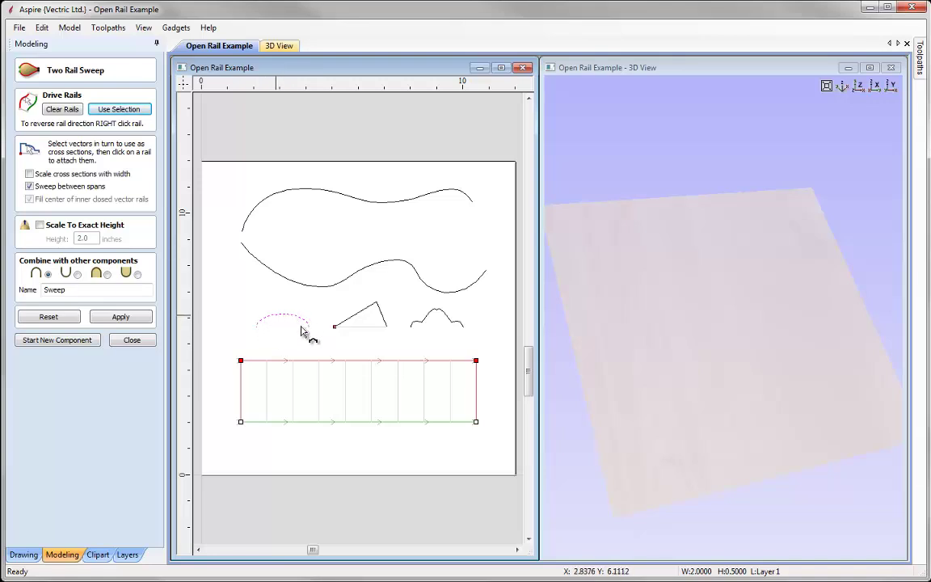
click(351, 360)
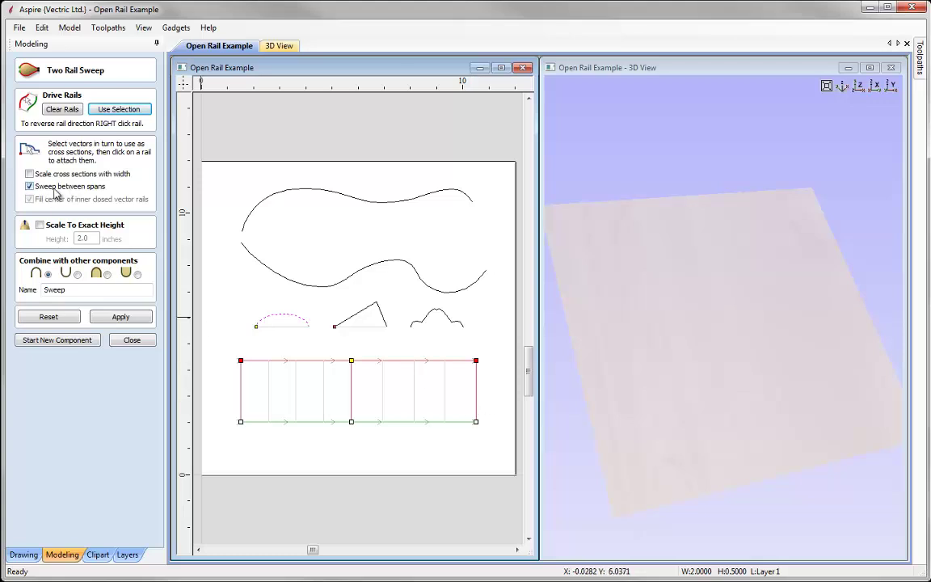
click(135, 320)
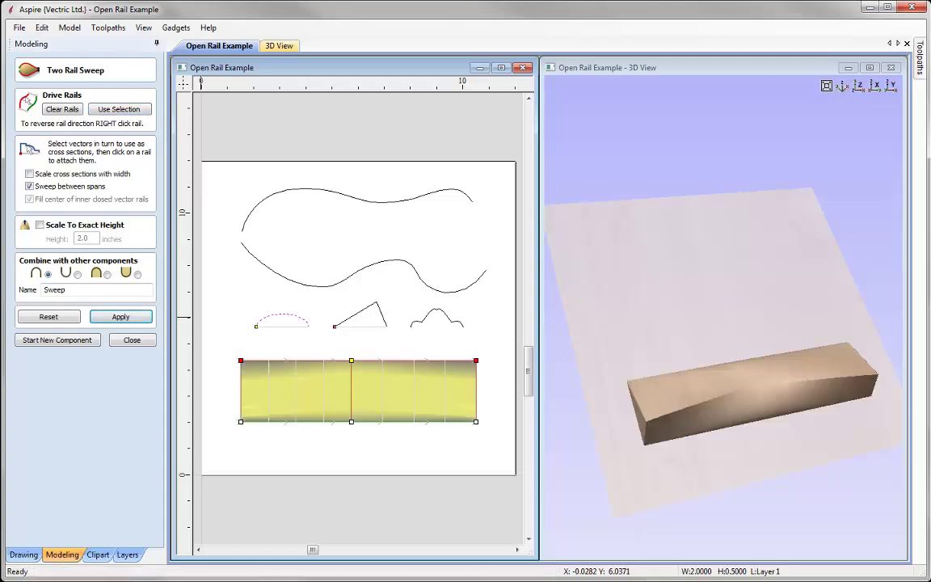
- Turn off Sweep between spans and reapply the sweep
mouse_move(639, 493)
mouse_down()
mouse_move(685, 461)
mouse_move(789, 440)
mouse_move(745, 396)
mouse_move(676, 413)
mouse_up()
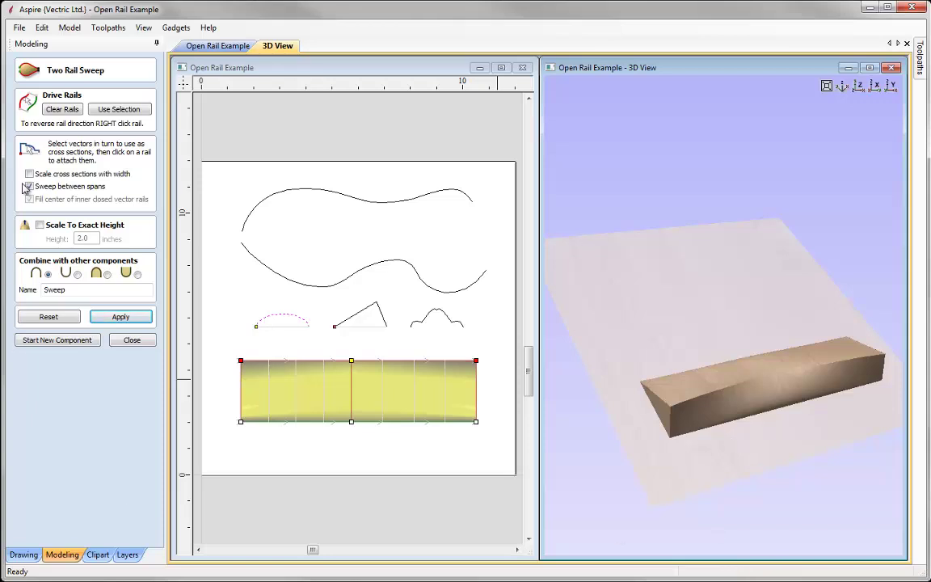
click(29, 186)
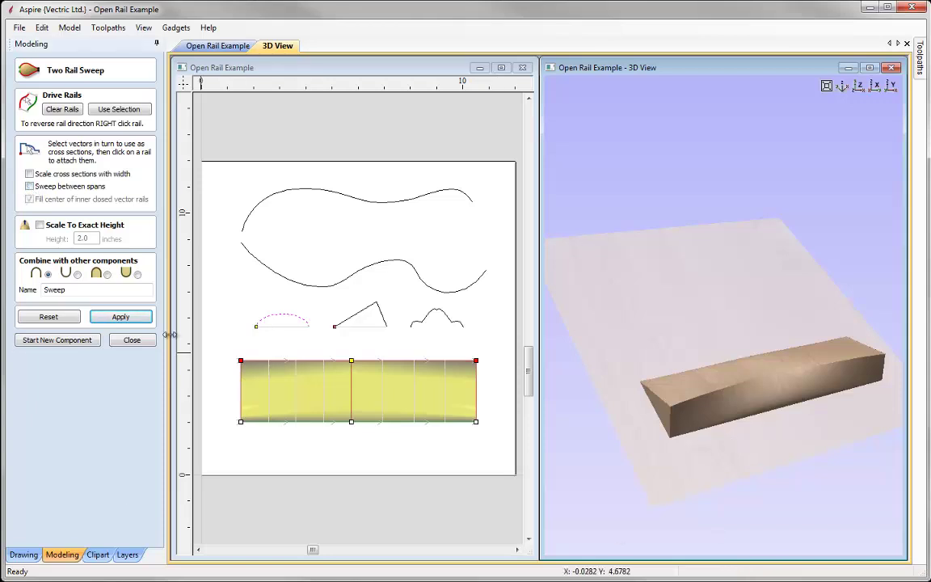
click(119, 317)
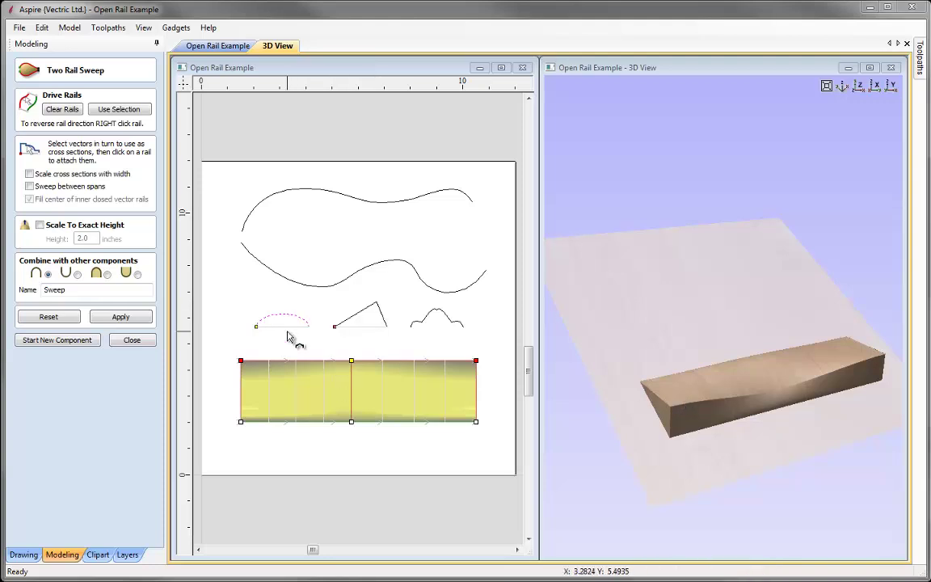
- Turn on Sweep between spans and reapply, attach the stepped arch profile to the far end of the upper rail, and reapply the sweep
click(29, 186)
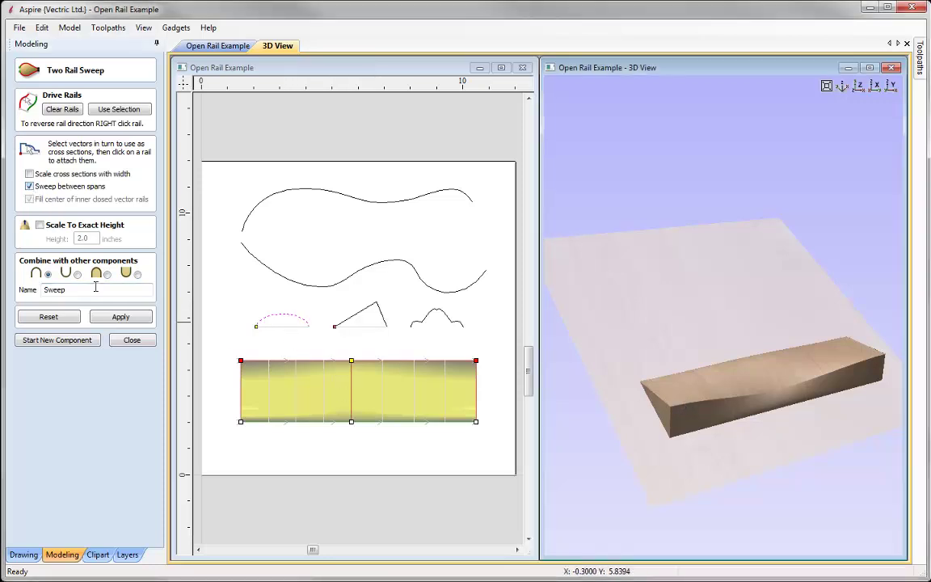
click(121, 316)
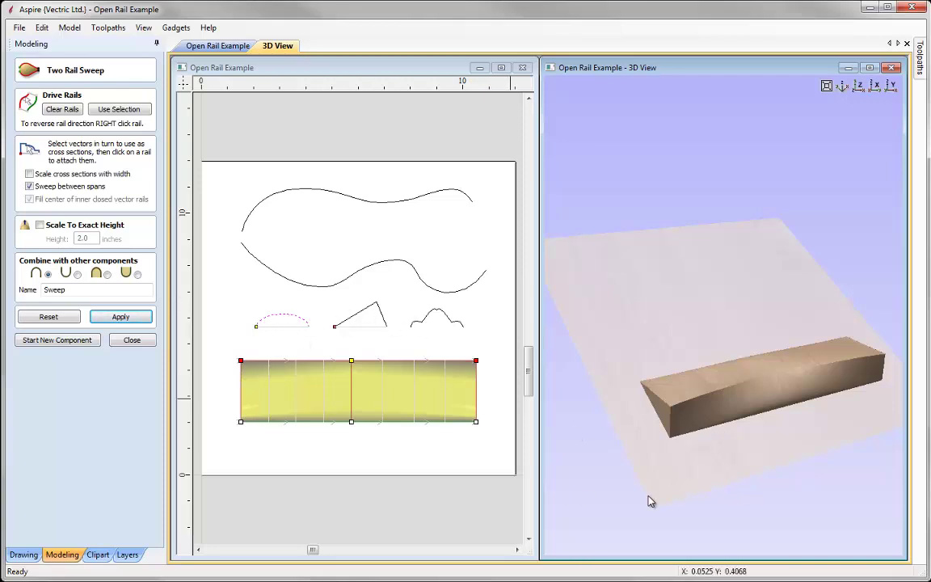
click(422, 328)
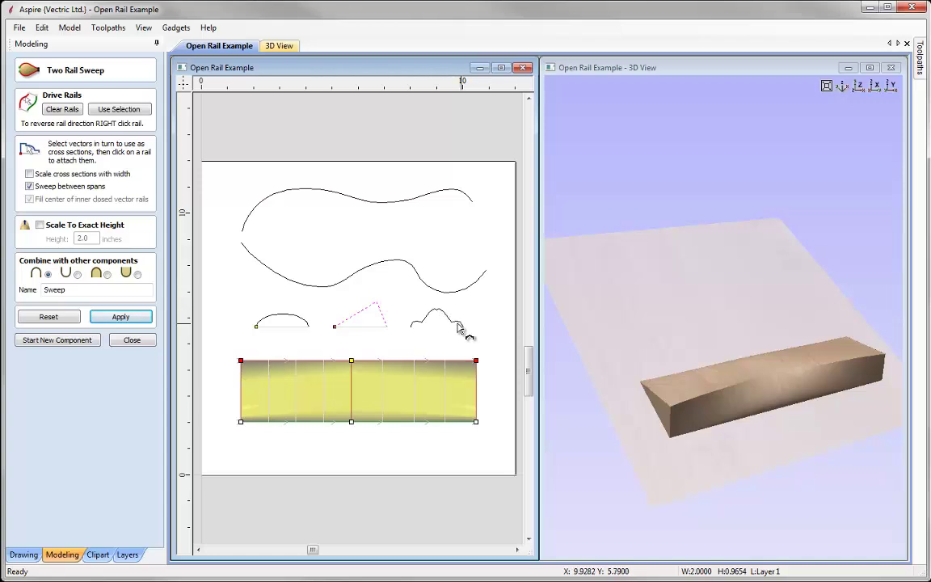
click(425, 326)
click(476, 379)
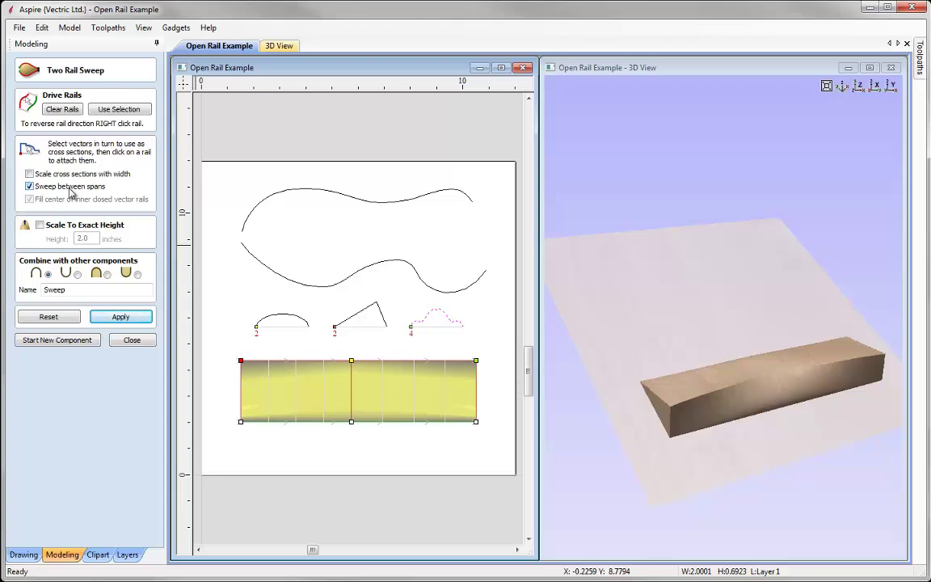
click(112, 319)
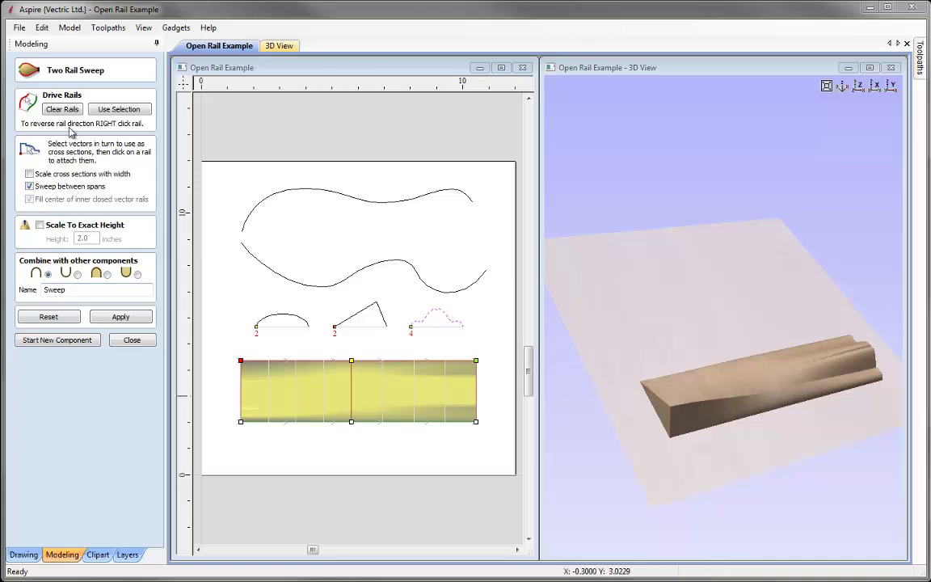
- Reset the sweep, clear the rails, and set the two straight lines as drive rails again, upper line first
click(60, 316)
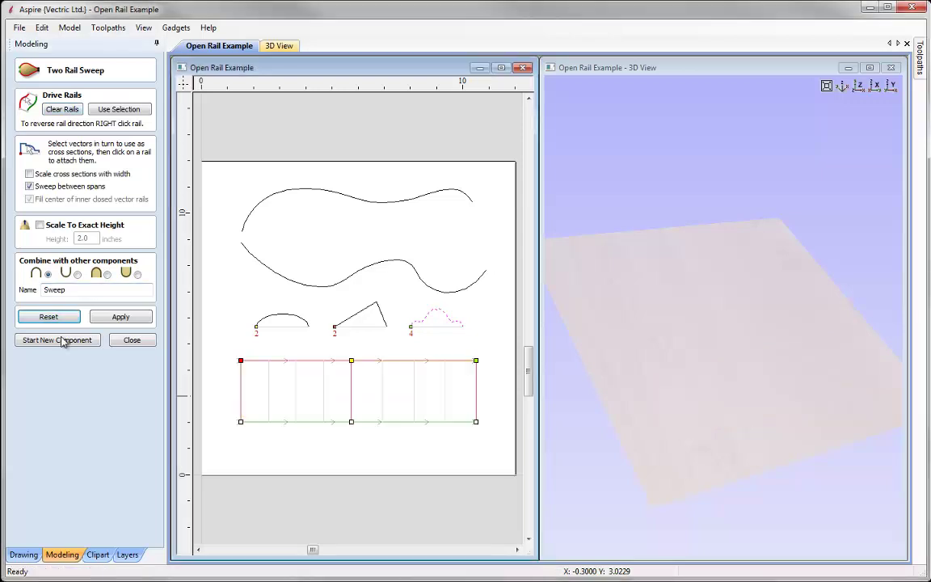
click(69, 109)
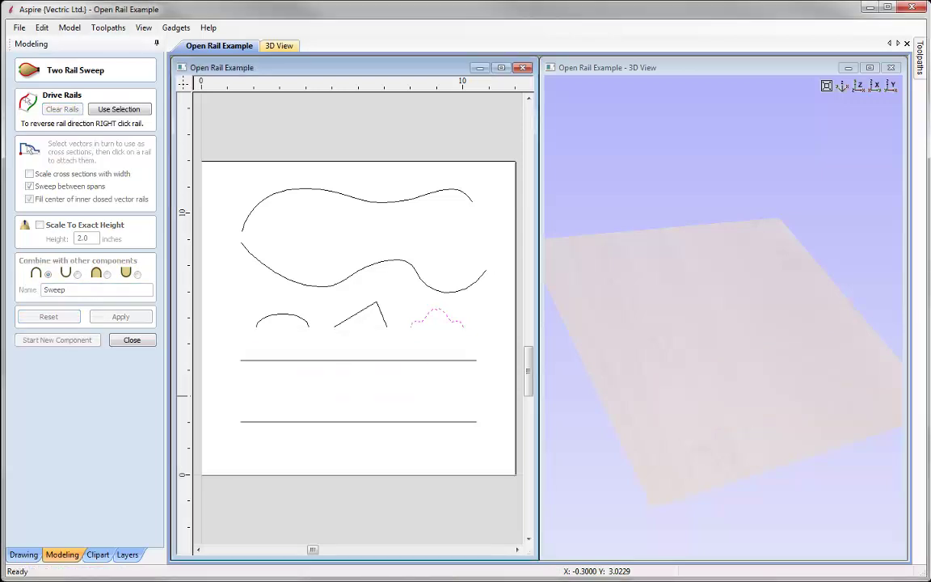
click(275, 360)
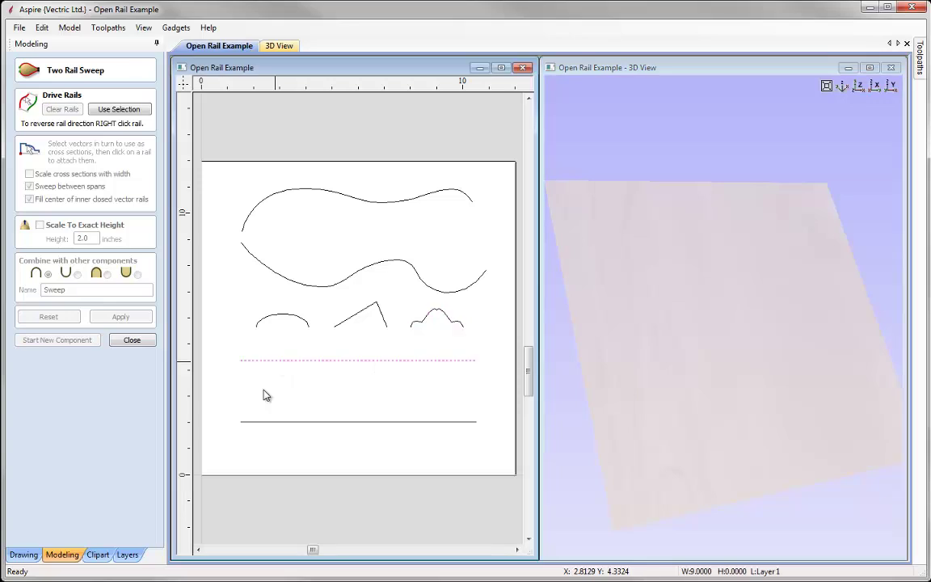
shift+click(259, 420)
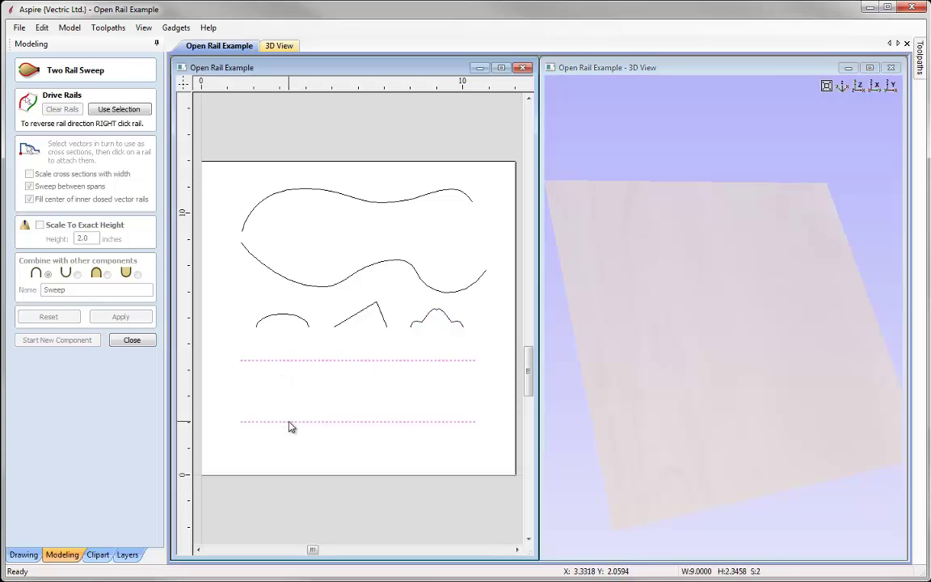
click(110, 114)
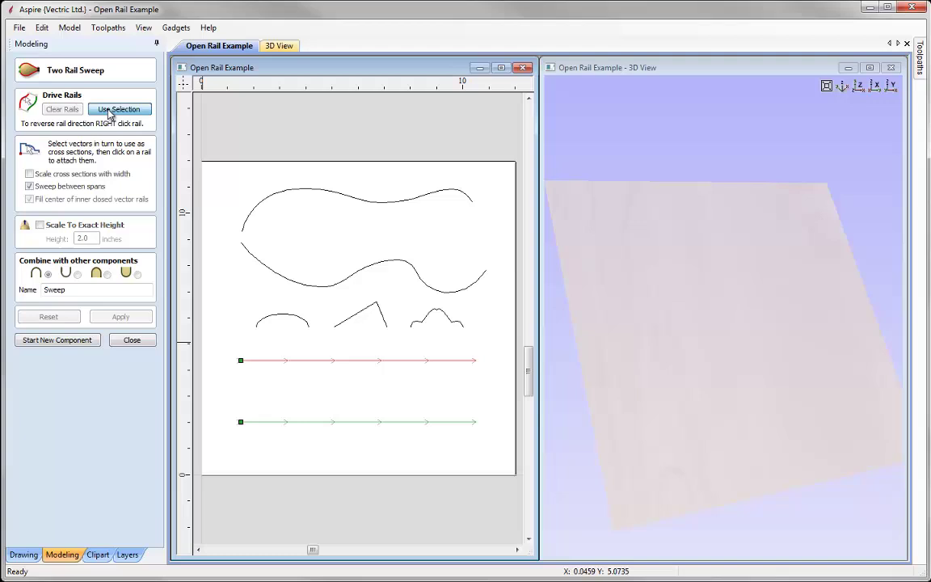
- Attach the plain arch profile to the start of the upper rail and the angled profile at its middle, and apply the sweep
click(284, 322)
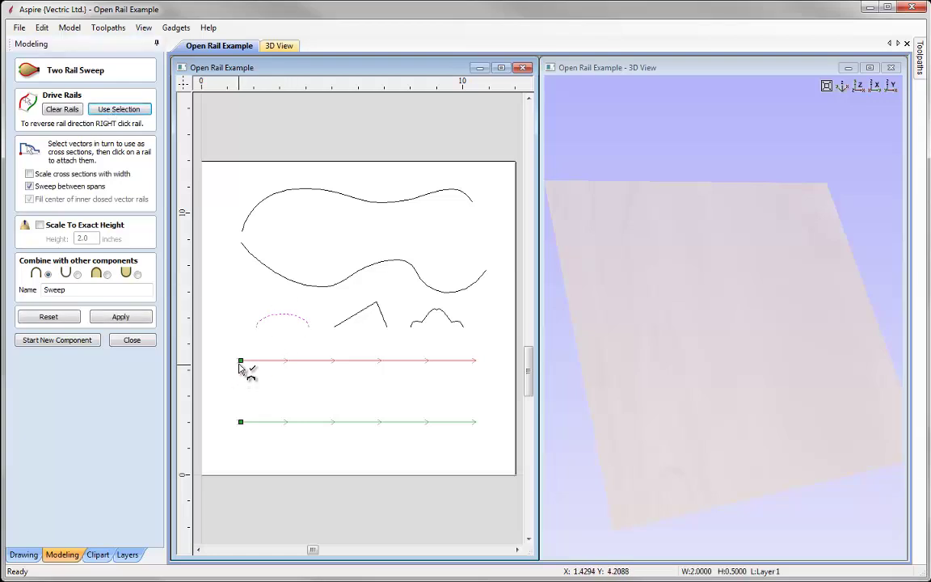
click(242, 364)
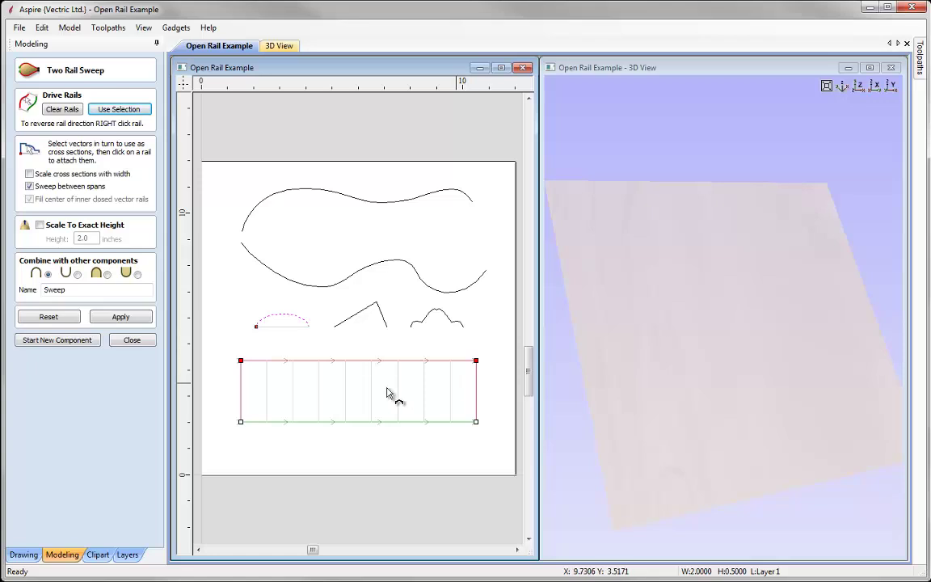
click(353, 317)
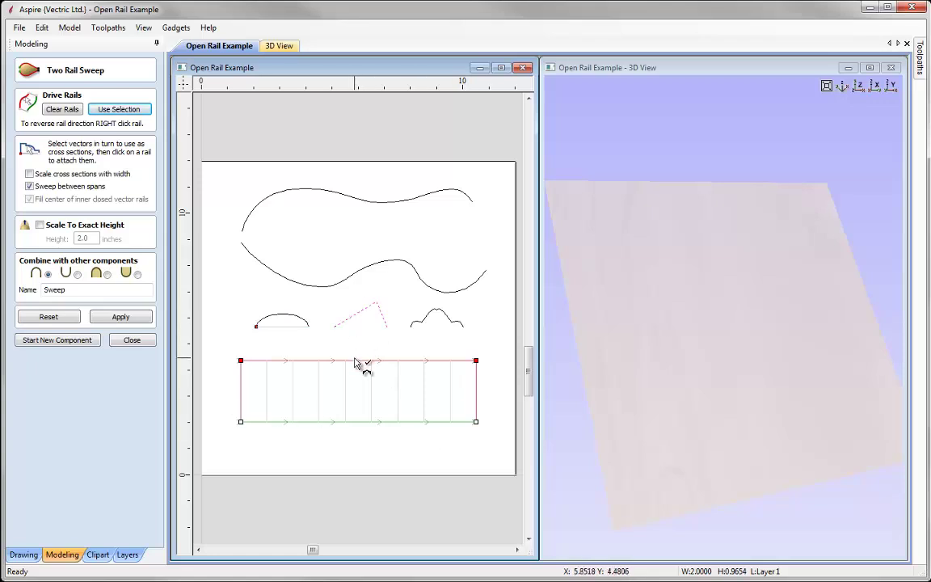
click(356, 360)
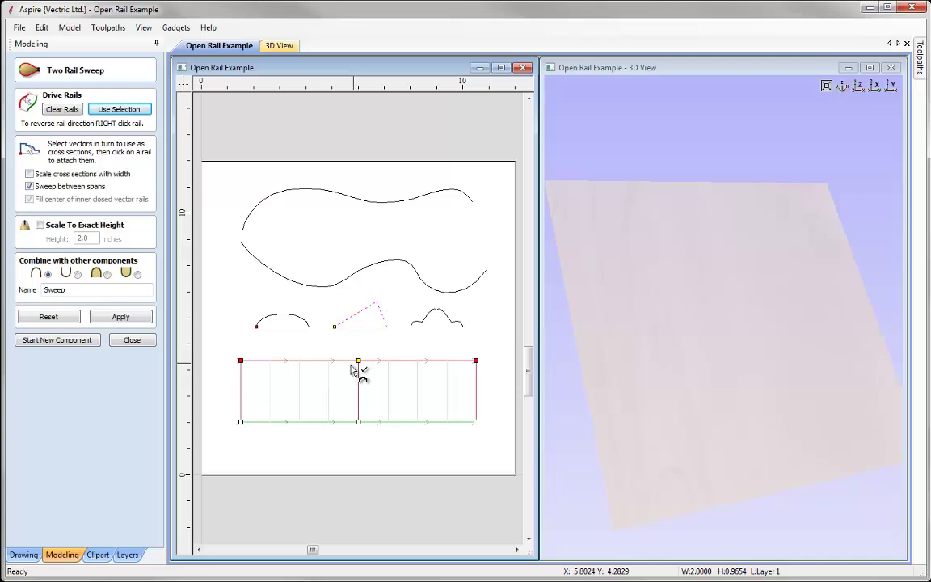
click(121, 318)
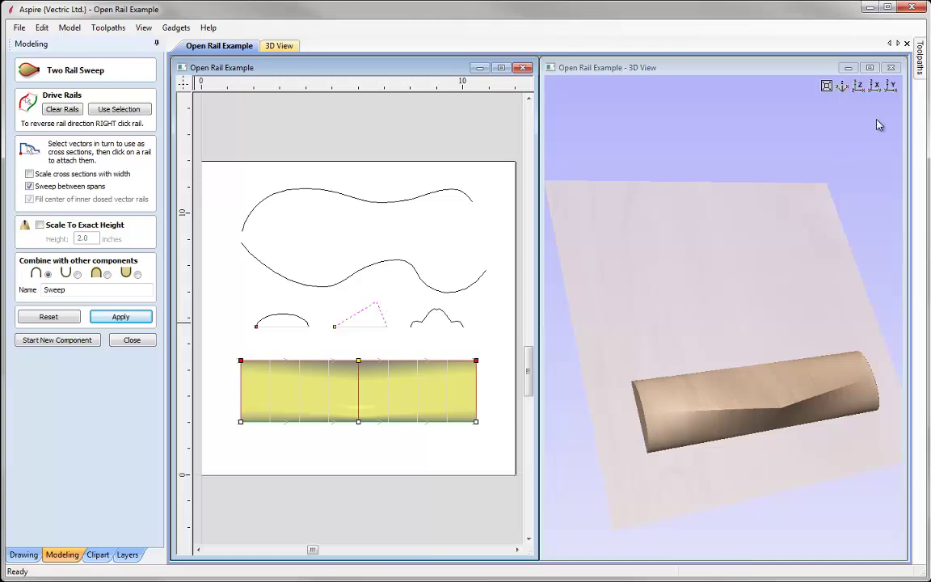
- View the component along the Y axis, turn off Smooth for the cross section at the rail's start, and reapply the sweep
click(892, 85)
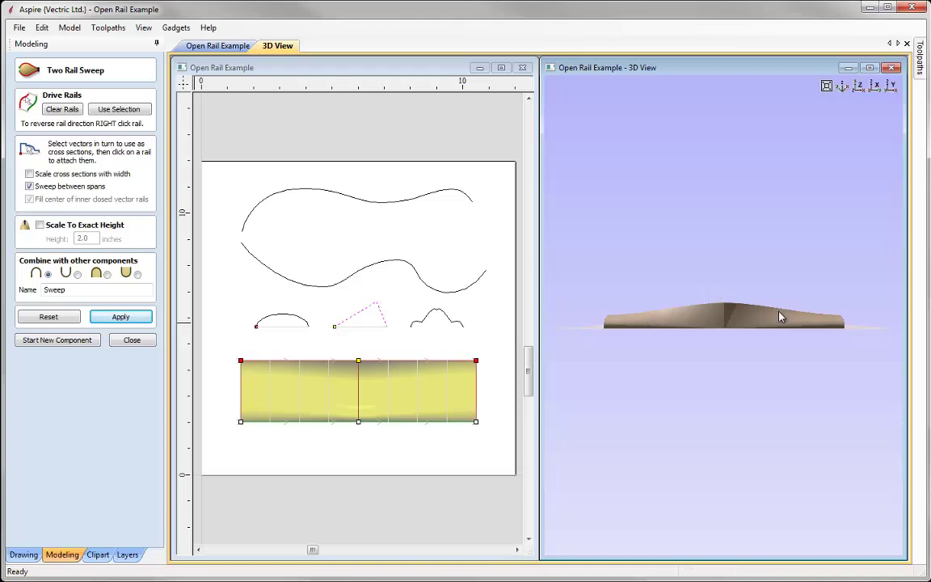
scroll(691, 314, up, 2)
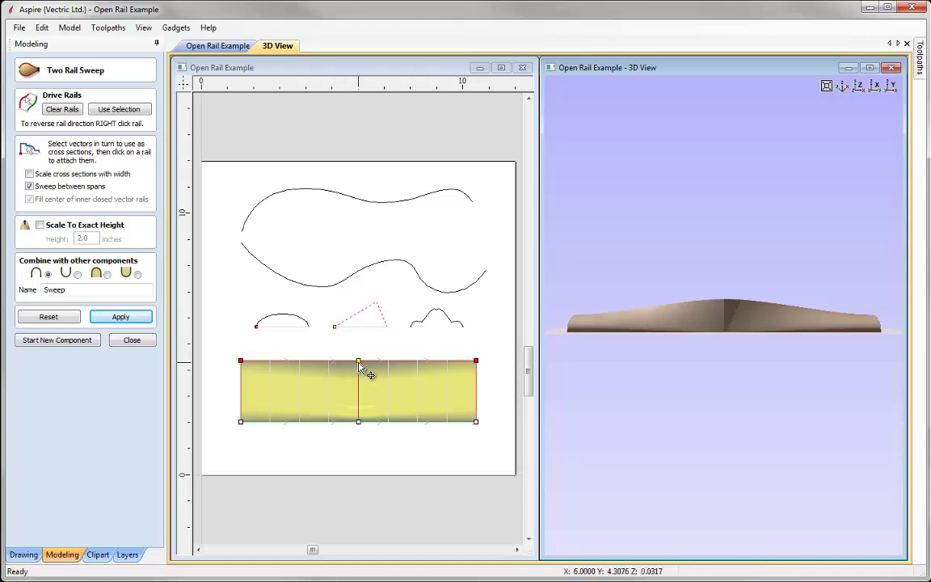
right_click(243, 364)
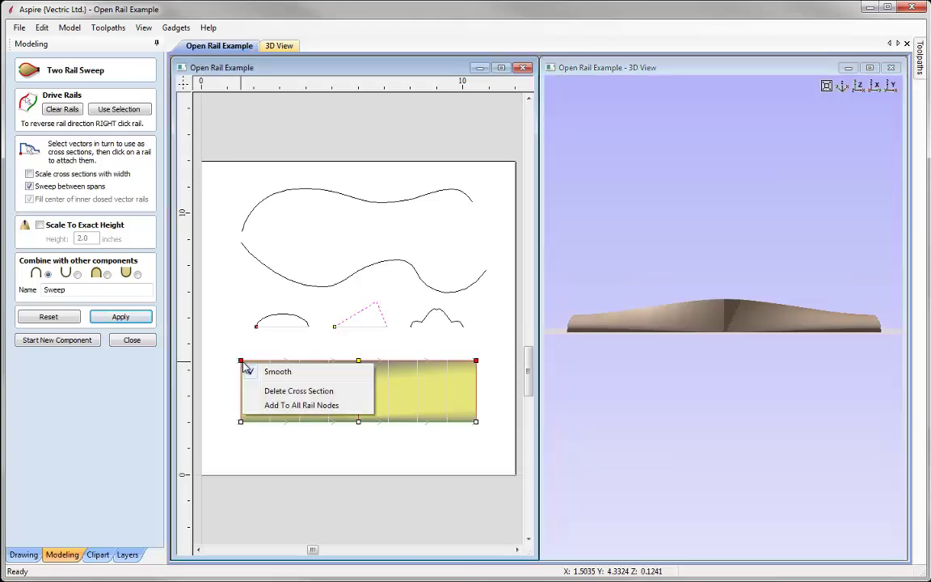
click(292, 377)
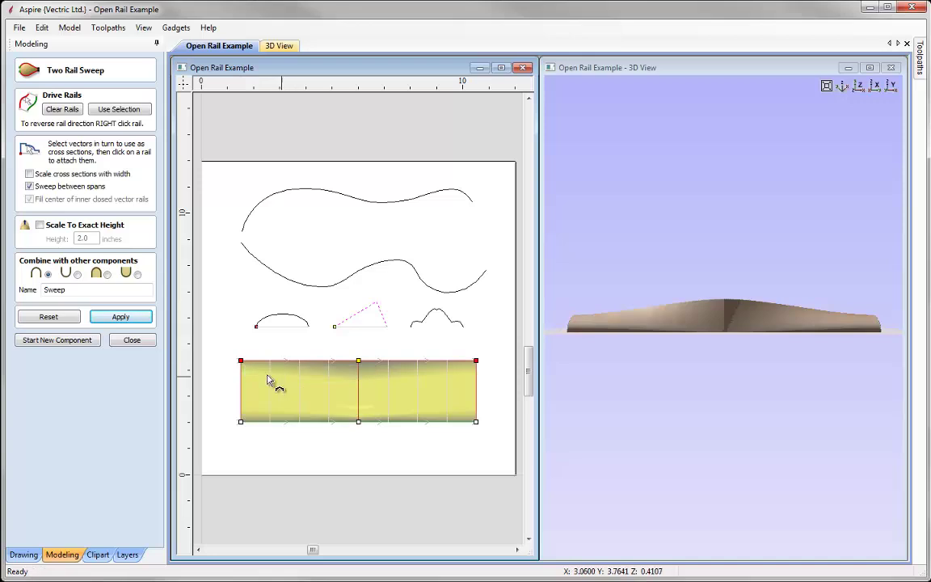
click(137, 319)
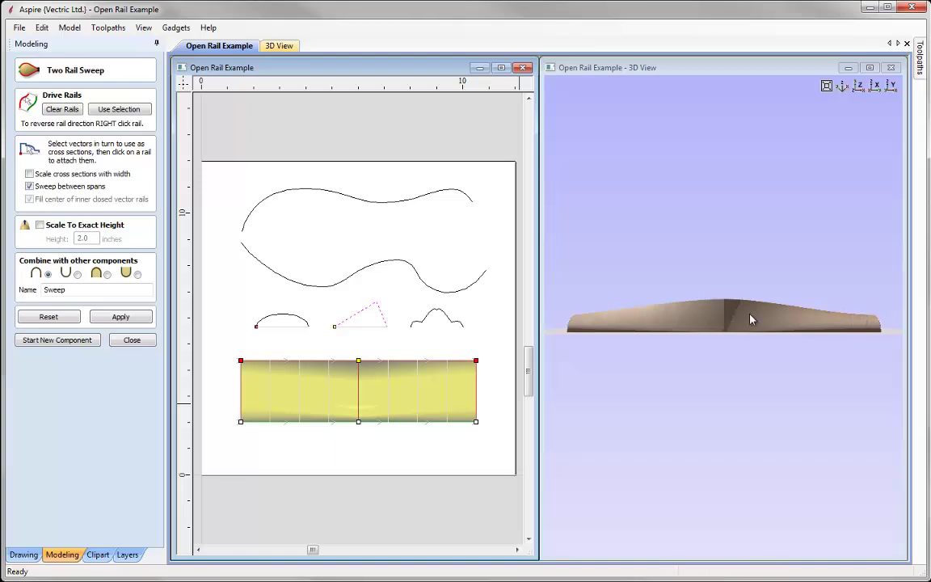
- Turn off Smooth for the middle cross section and the one at the rail's far end, reapplying the sweep after each
right_click(359, 365)
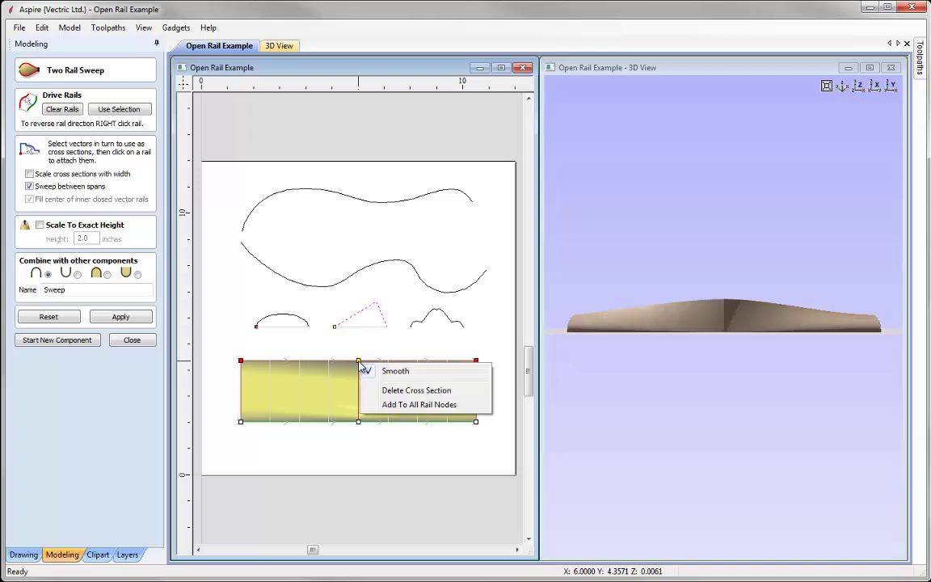
click(403, 372)
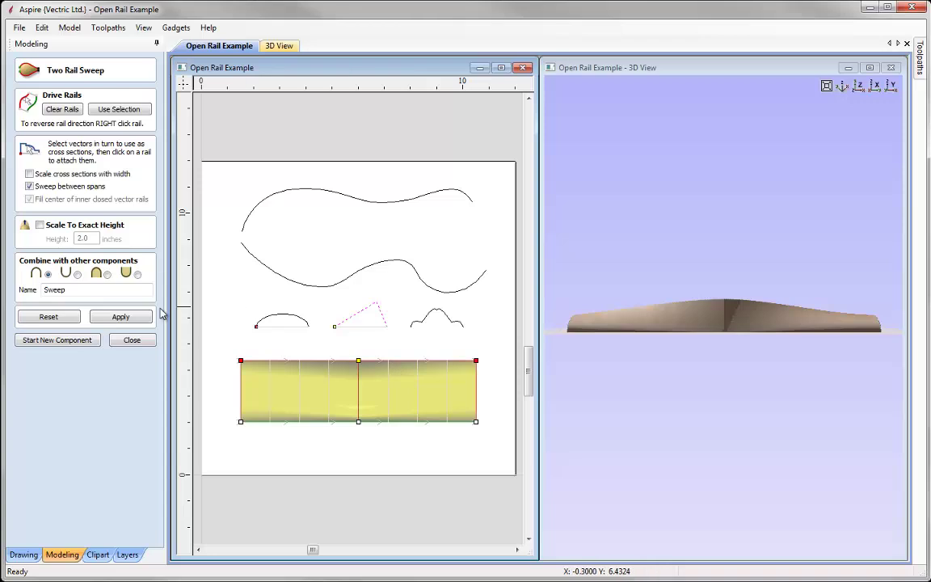
click(136, 318)
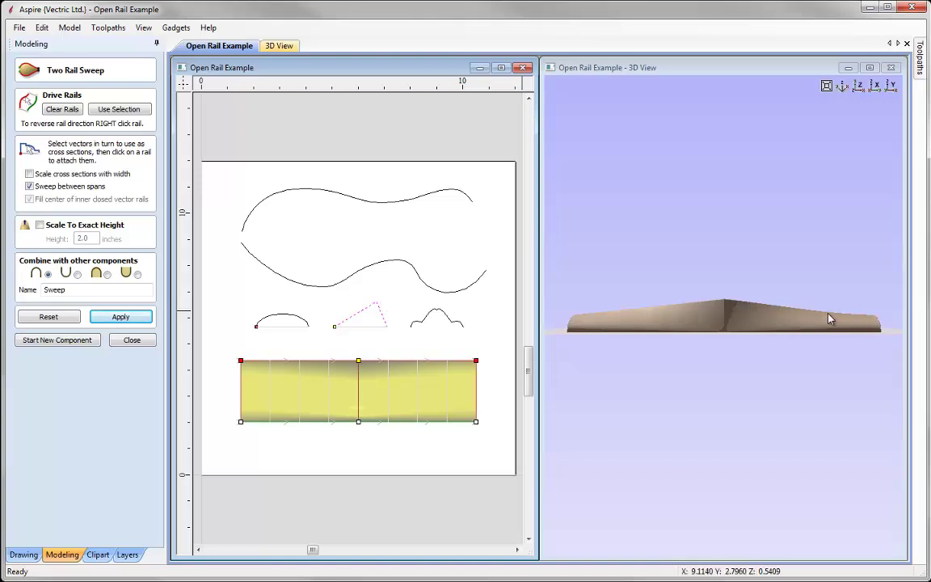
right_click(476, 363)
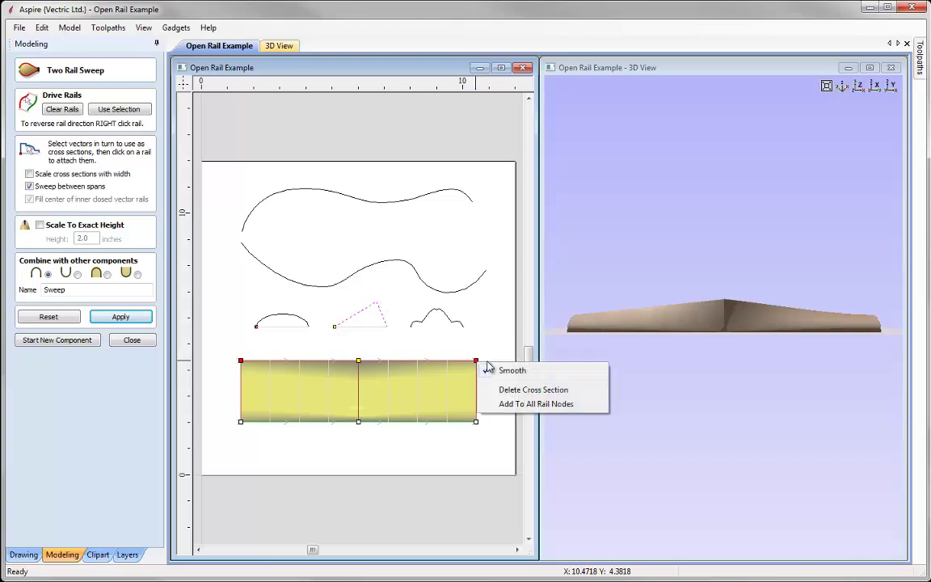
click(522, 371)
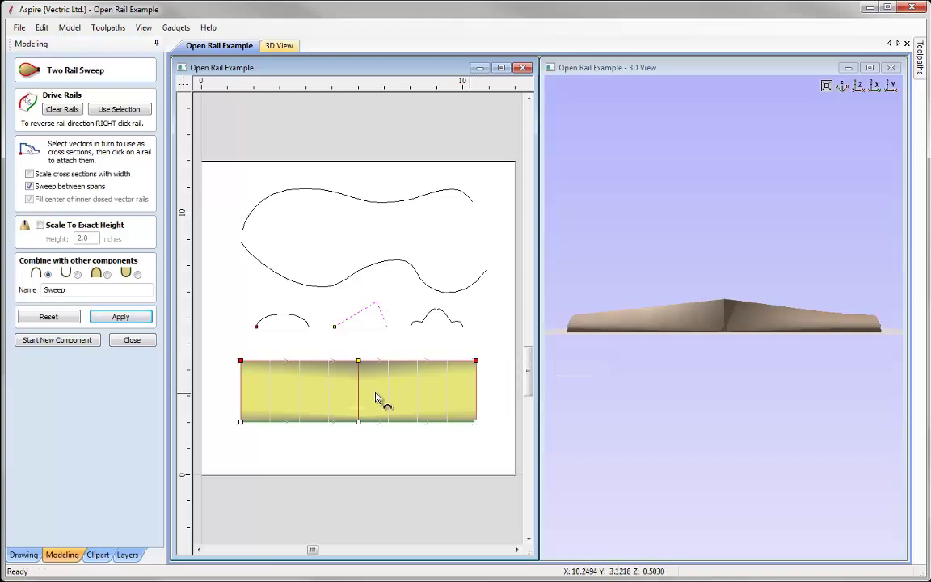
click(134, 319)
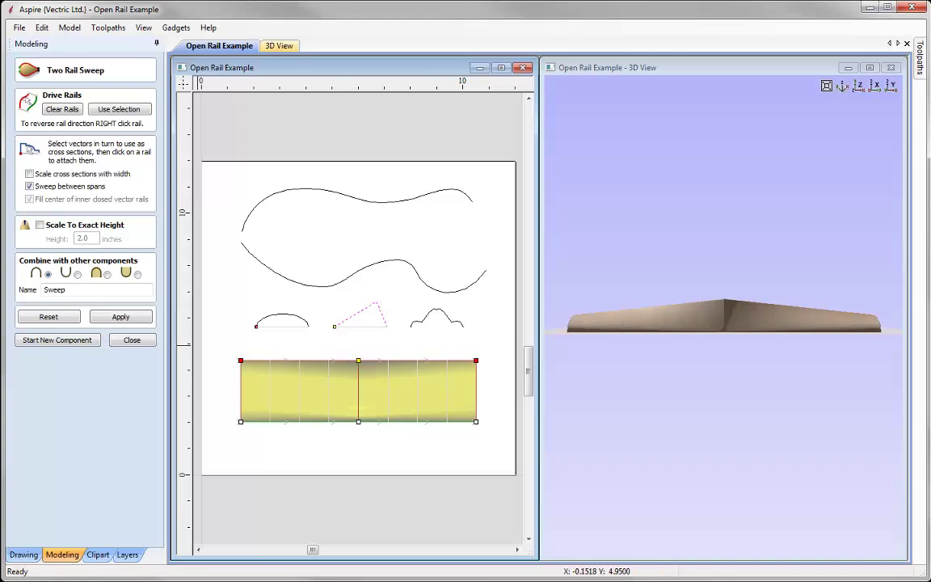
- Turn Smooth back on for the start, middle and end cross sections, reapplying the sweep after each change
right_click(242, 364)
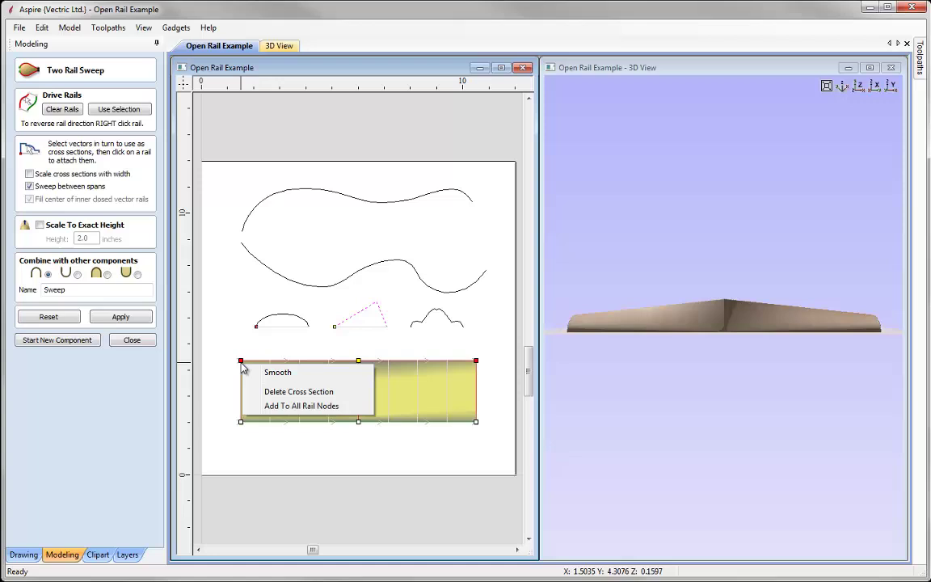
click(298, 374)
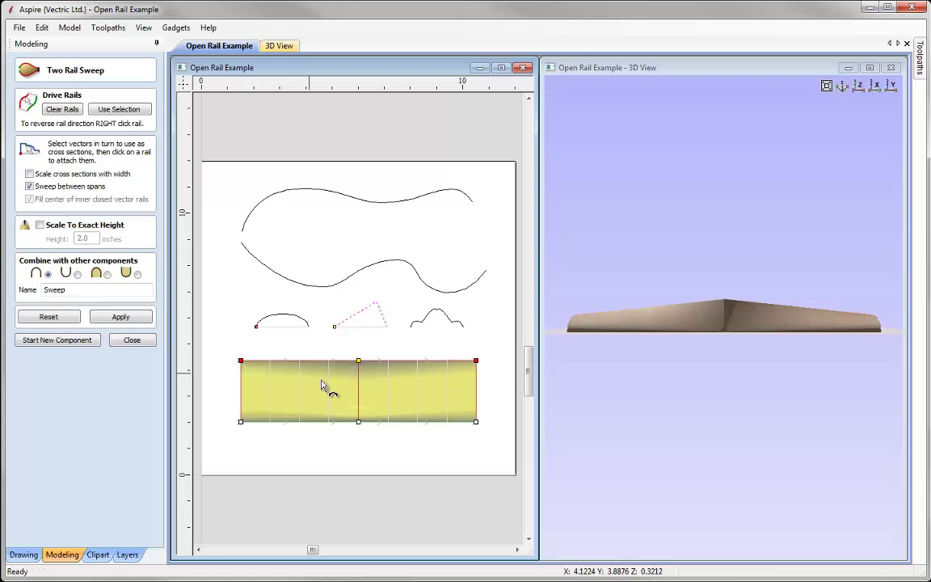
click(146, 317)
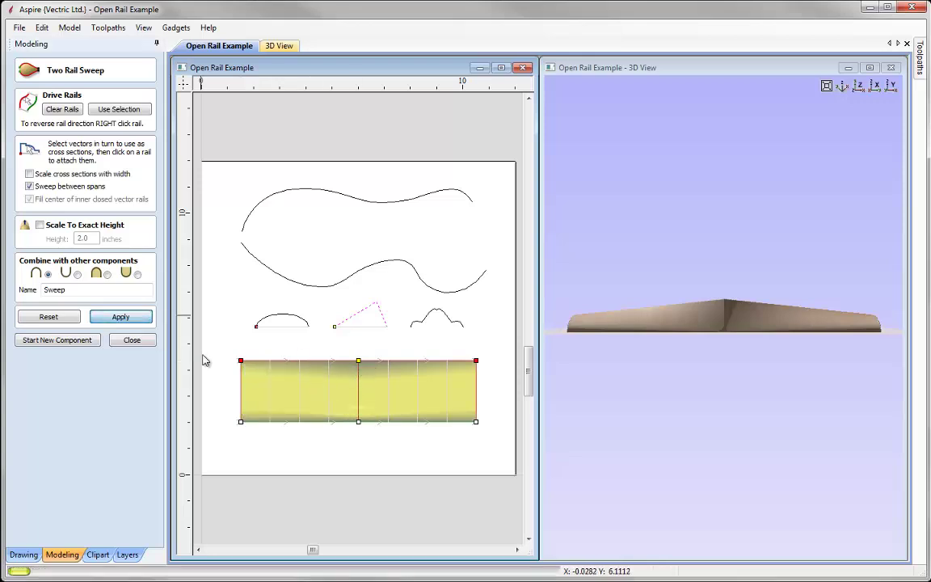
right_click(358, 362)
click(376, 373)
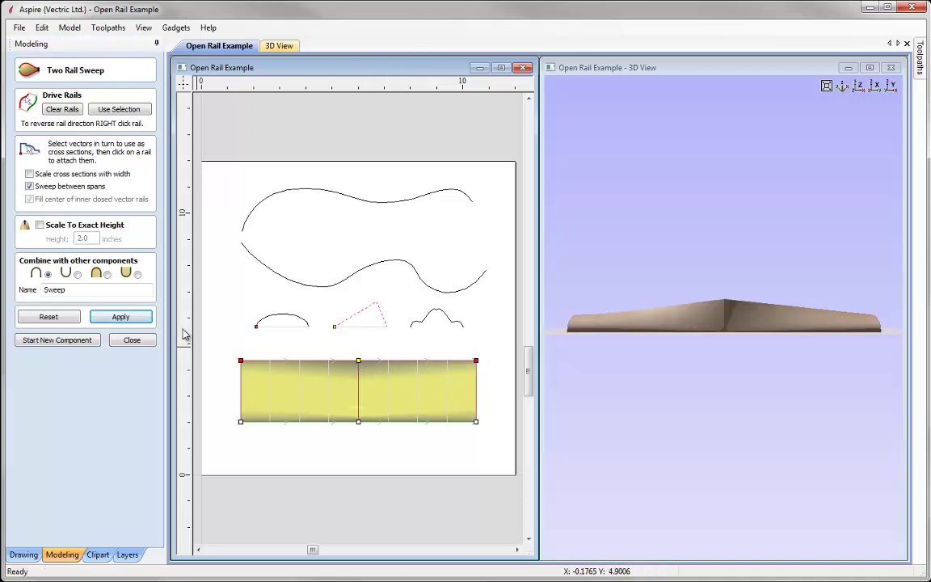
click(120, 316)
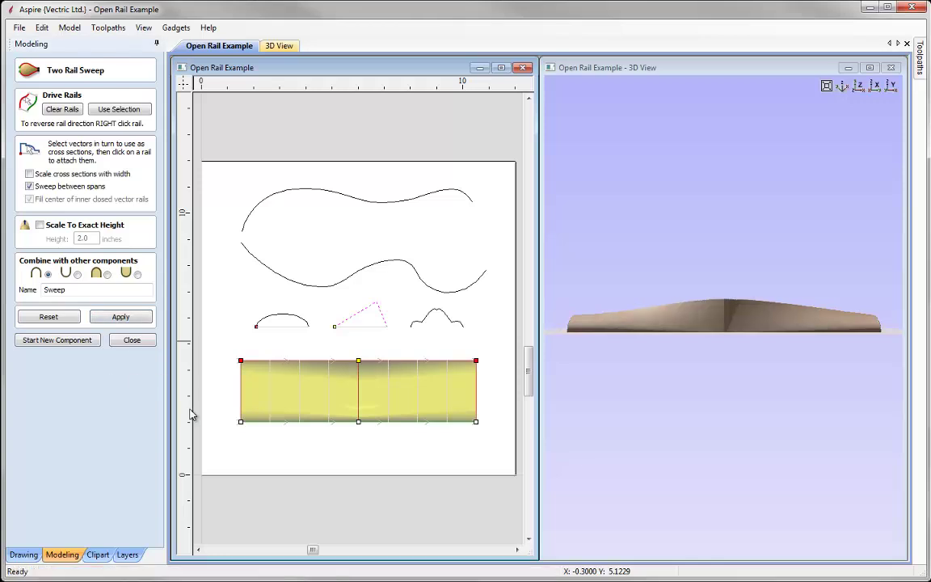
right_click(476, 363)
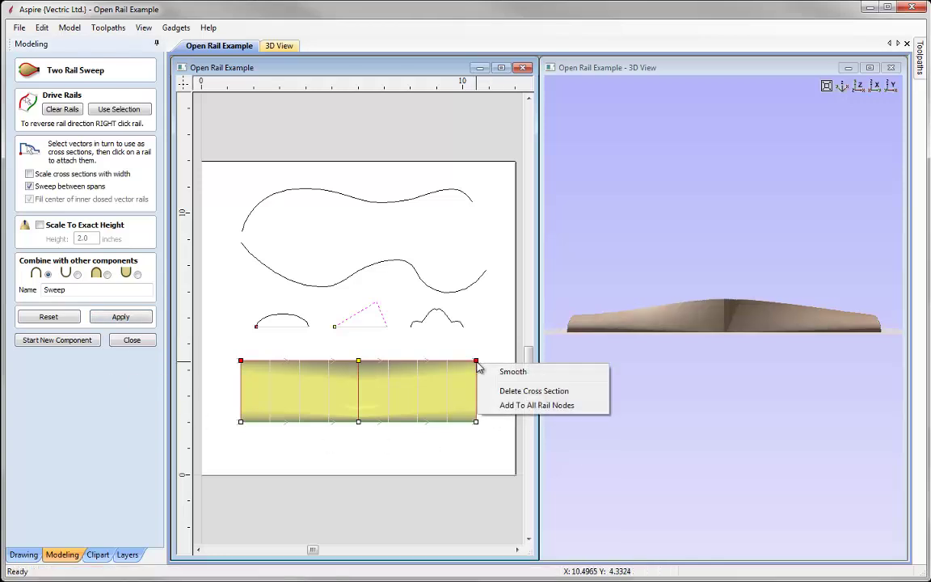
click(527, 372)
click(122, 317)
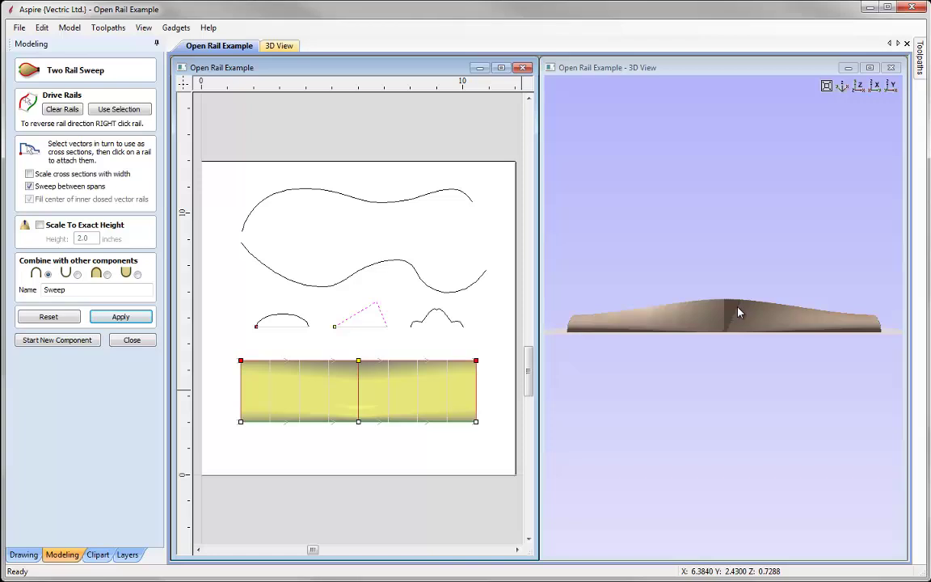
- Finish the Two Rail Sweep and close the Open Rail Example file without saving the changes
click(127, 342)
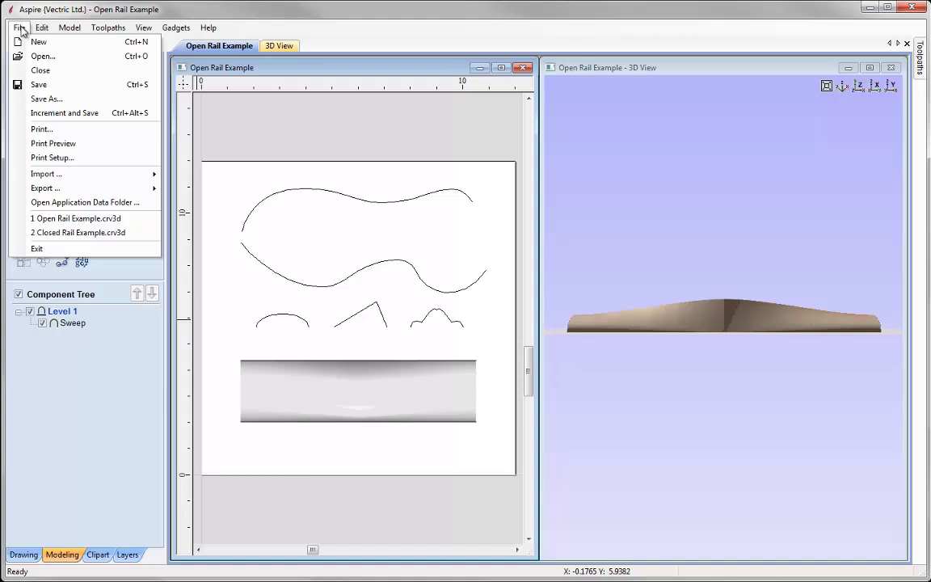
click(61, 71)
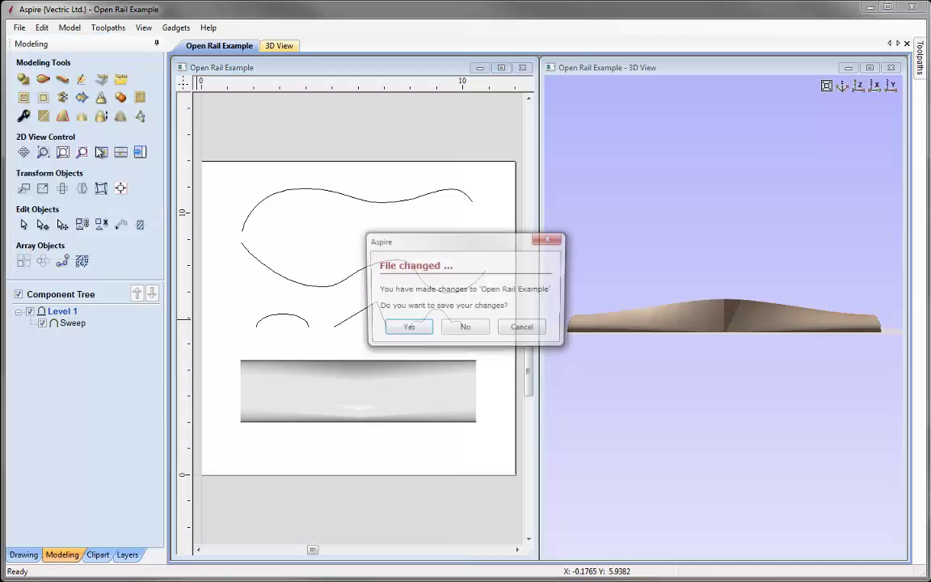
click(465, 329)
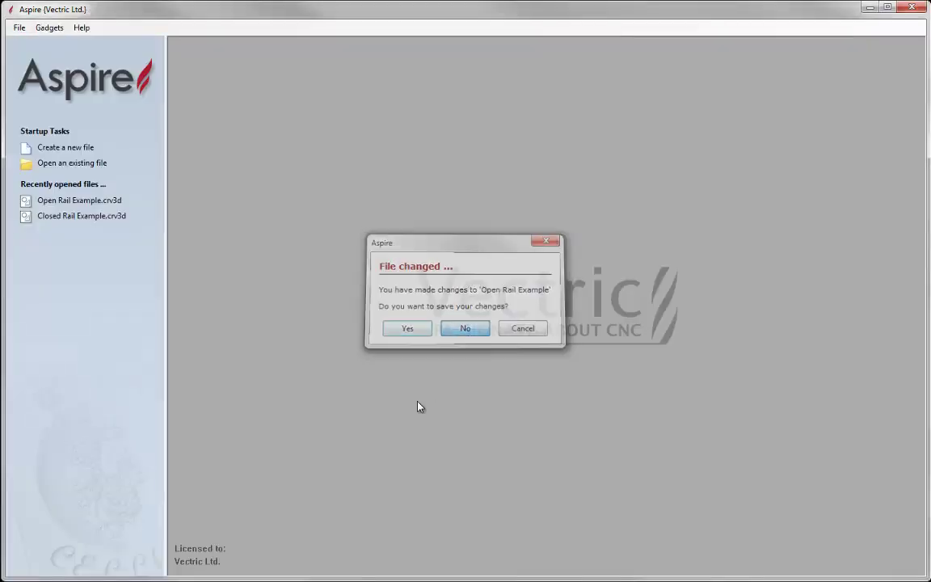
- Open the existing file Closed Rail Example.crv3d from the TwoRailGuide_FILES folder
click(91, 164)
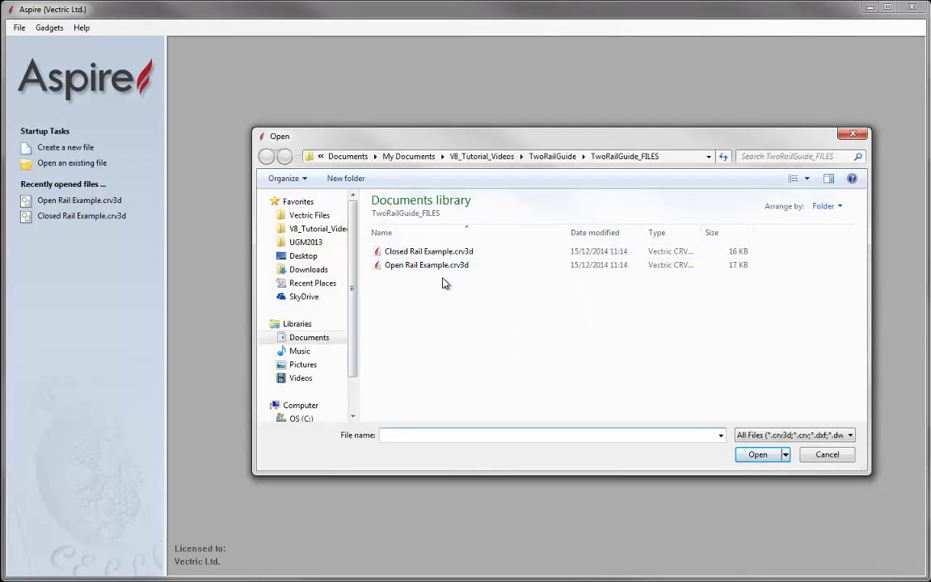
click(419, 254)
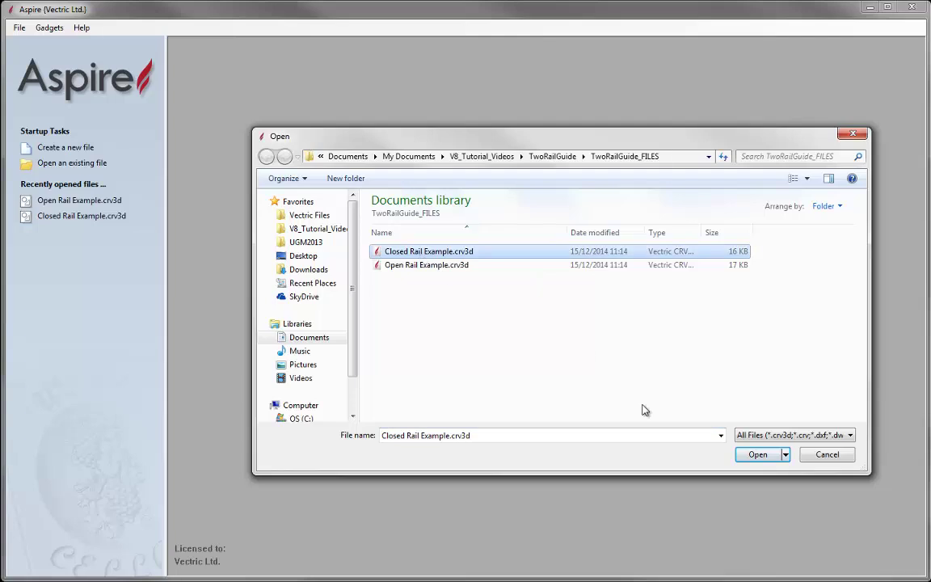
click(766, 457)
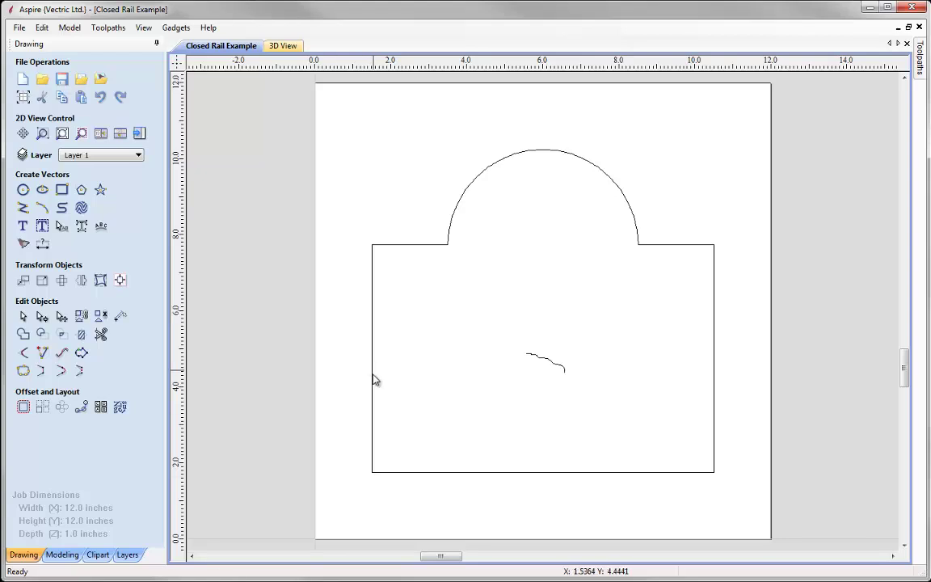
- Offset the closed arched-frame outline outwards by 1 inch with sharp offset corners, keeping the original vector
click(372, 470)
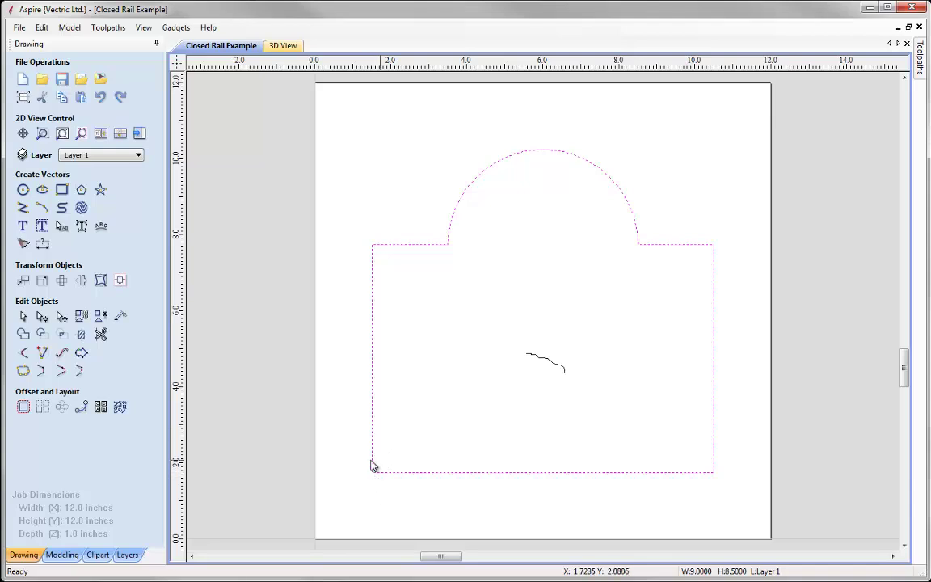
click(23, 407)
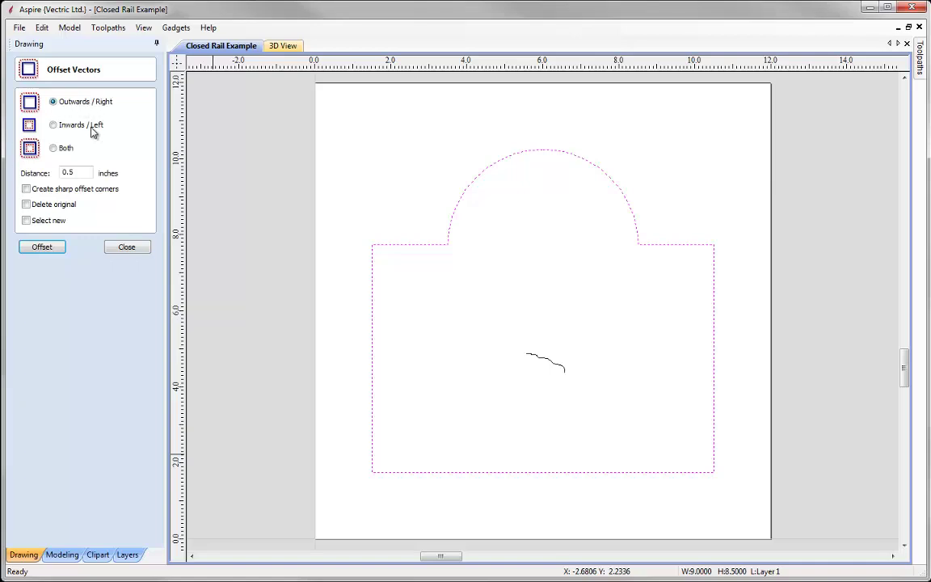
double_click(68, 170)
click(39, 192)
click(46, 254)
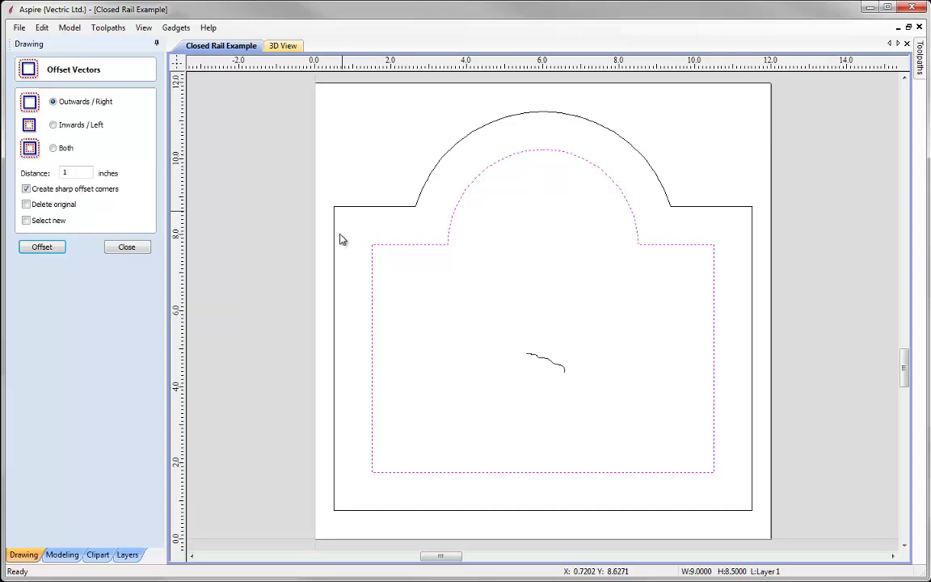
click(126, 247)
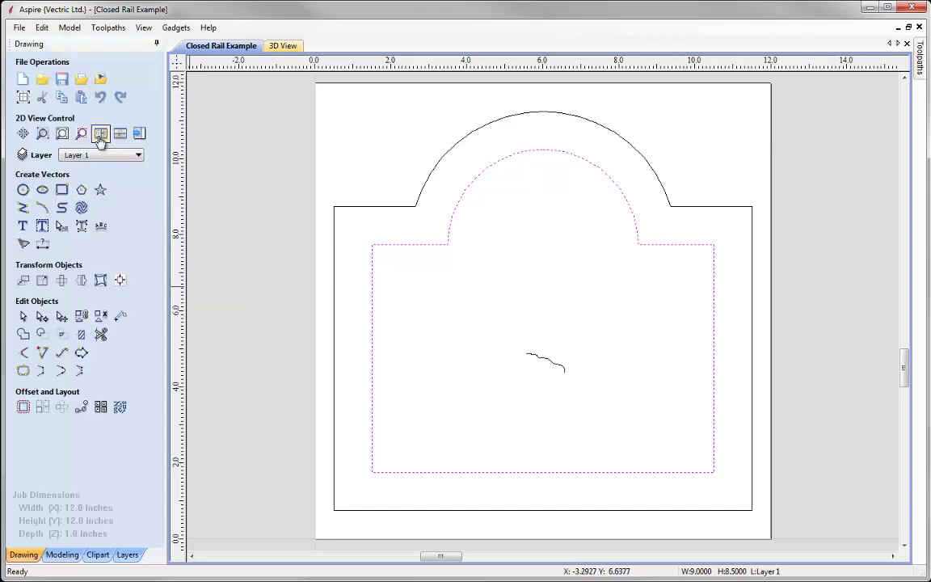
- Show the 2D and 3D views side by side and set the outer and inner outlines as Two Rail Sweep drive rails
click(100, 135)
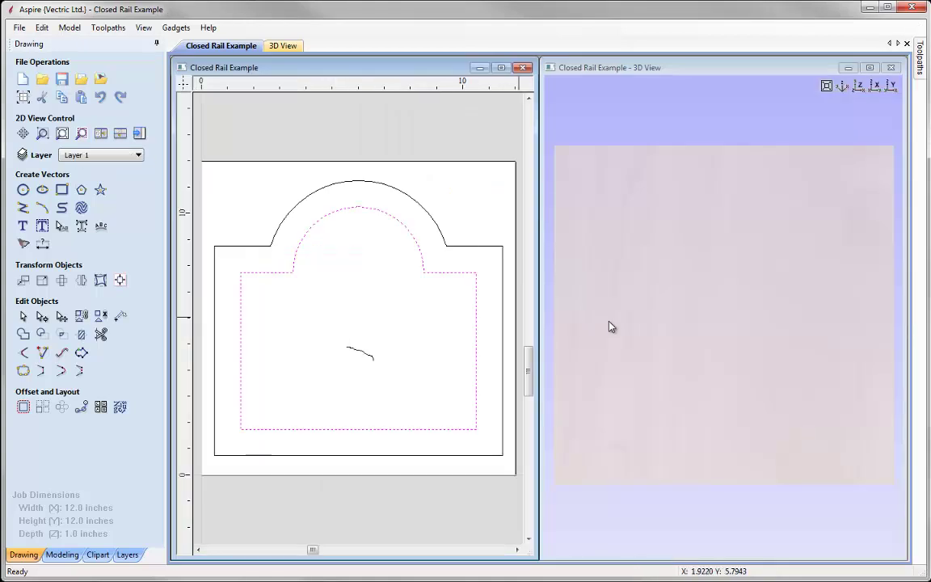
click(302, 324)
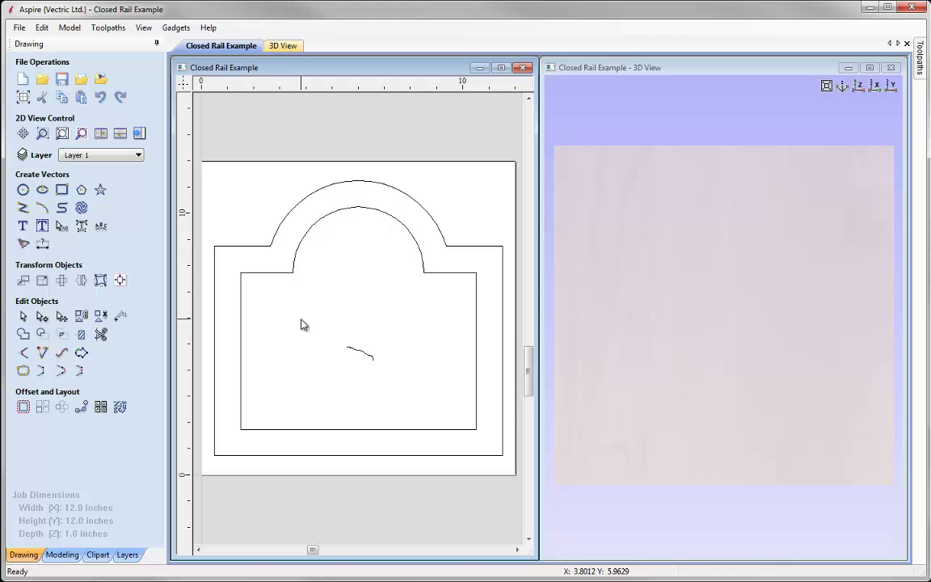
click(52, 554)
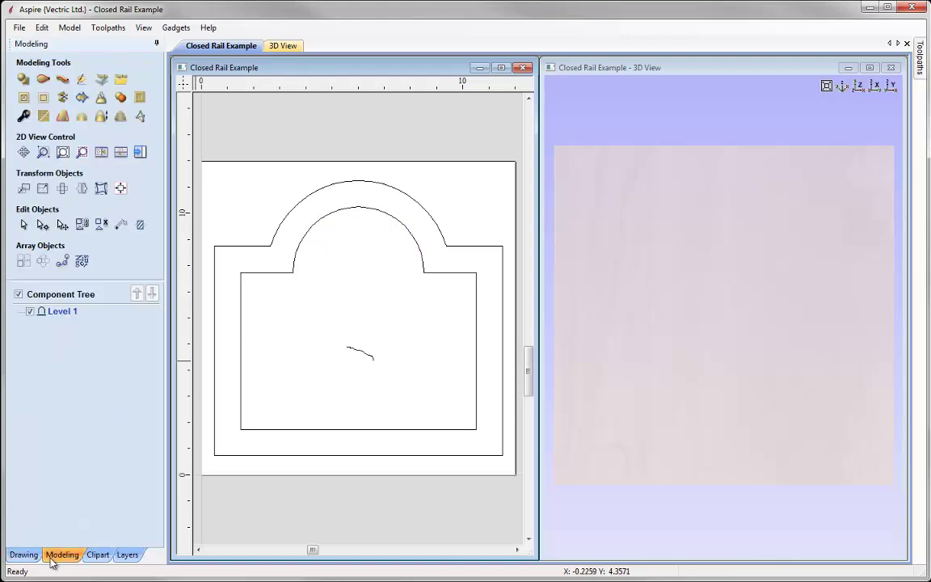
click(41, 80)
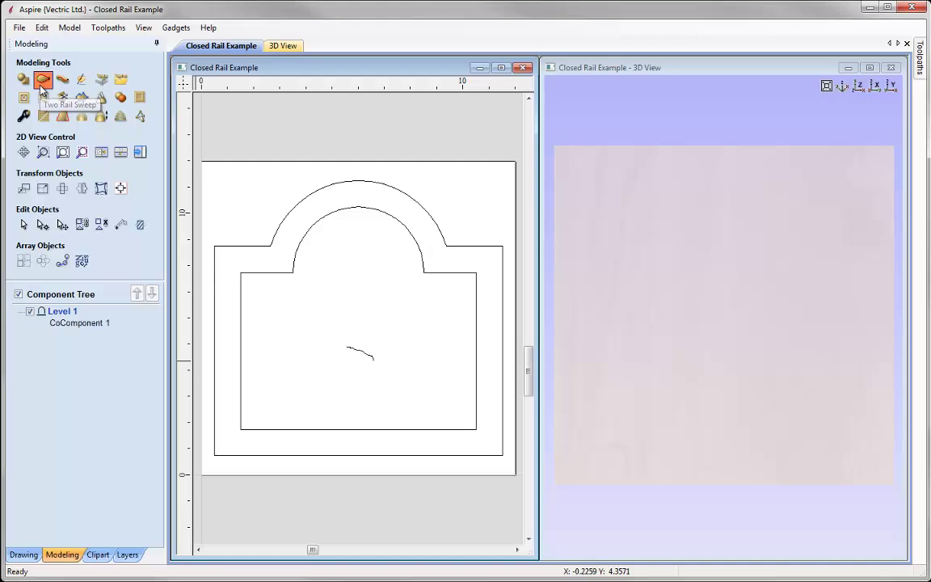
click(296, 207)
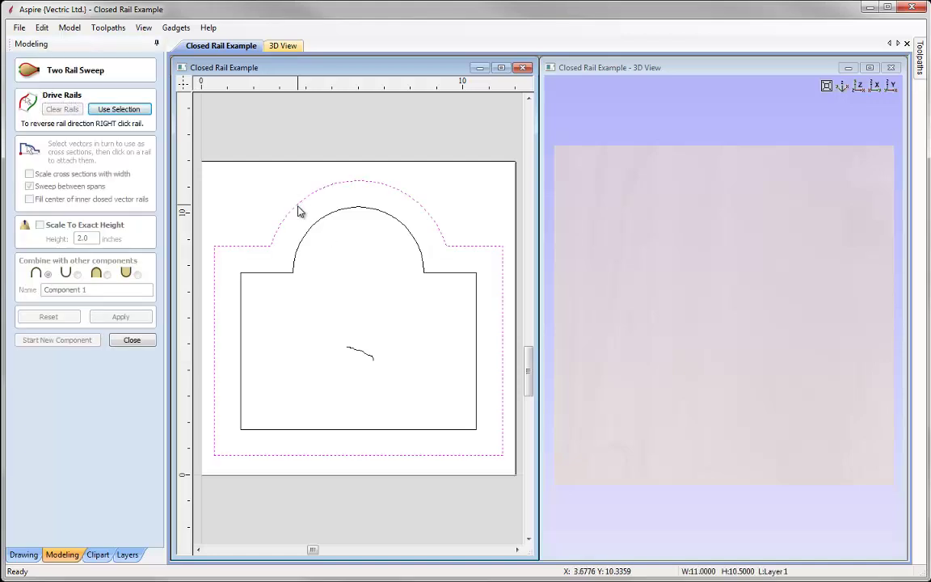
shift+click(306, 244)
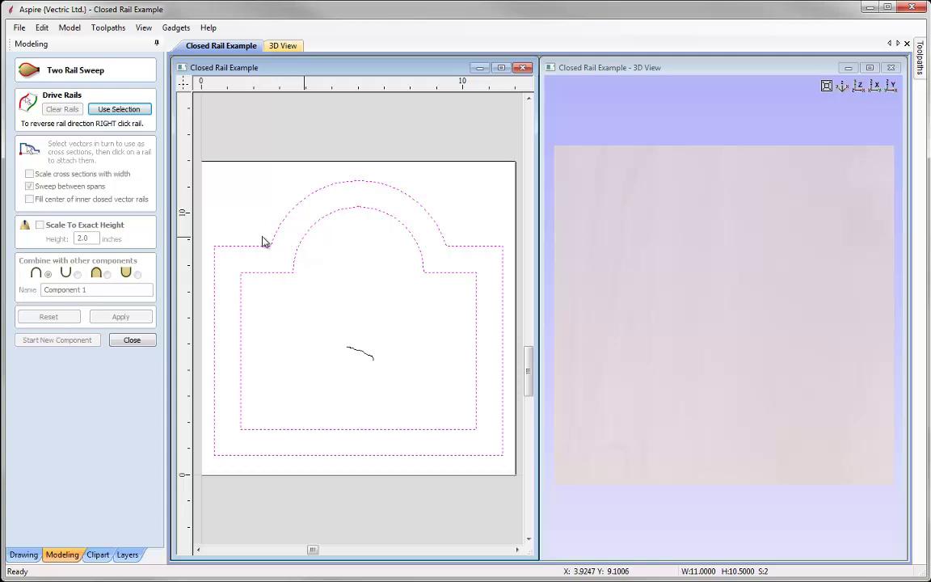
click(133, 111)
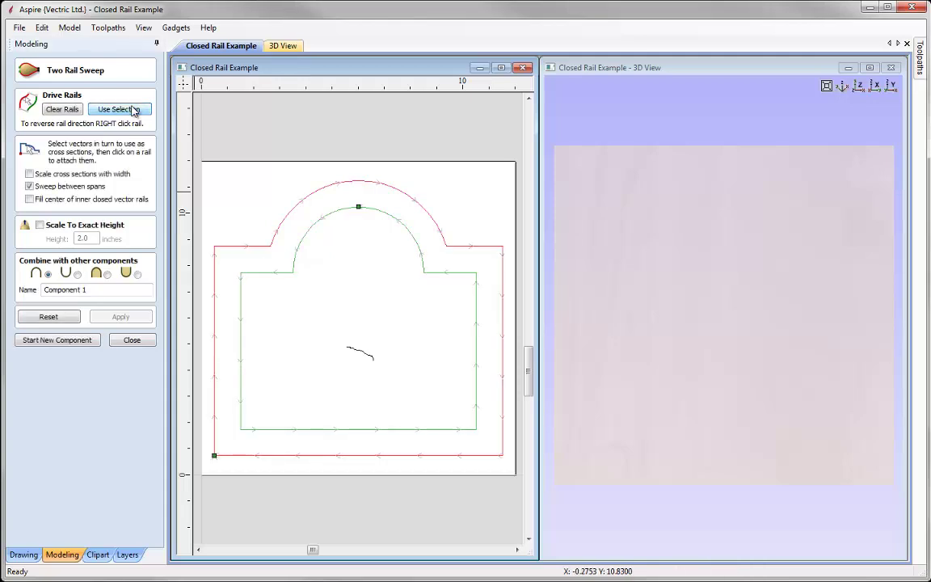
- Attach the small moulding profile as a cross section at the outer rail's start point in the lower-left corner
click(365, 353)
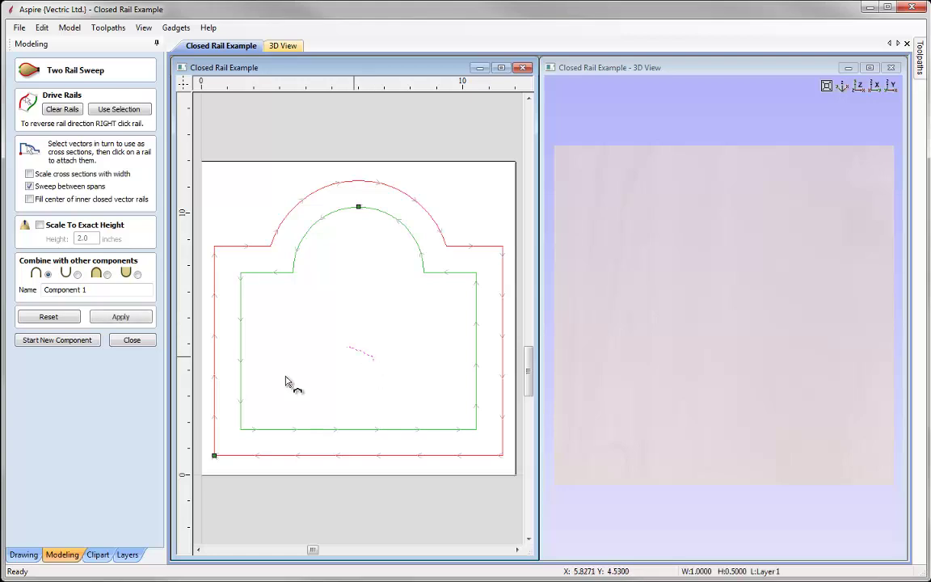
click(214, 456)
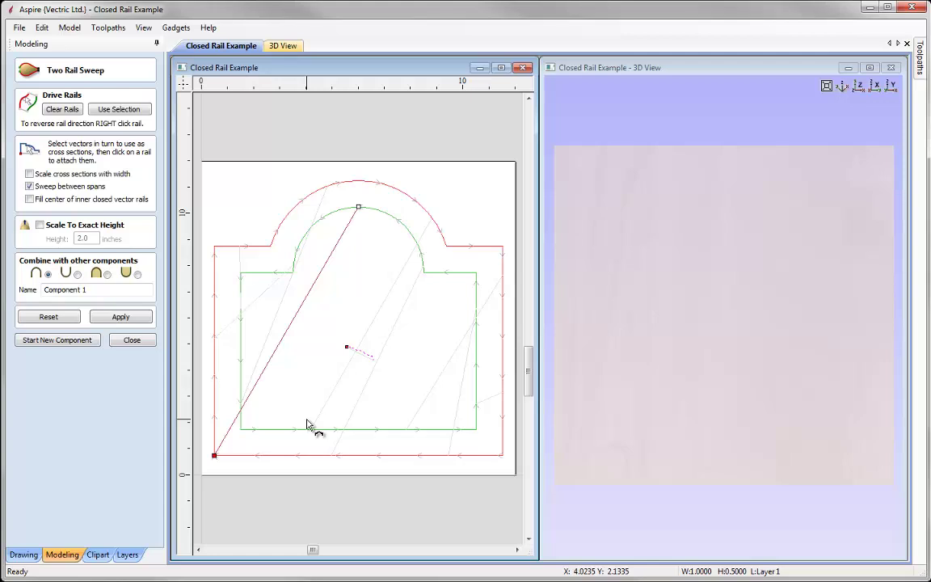
click(214, 455)
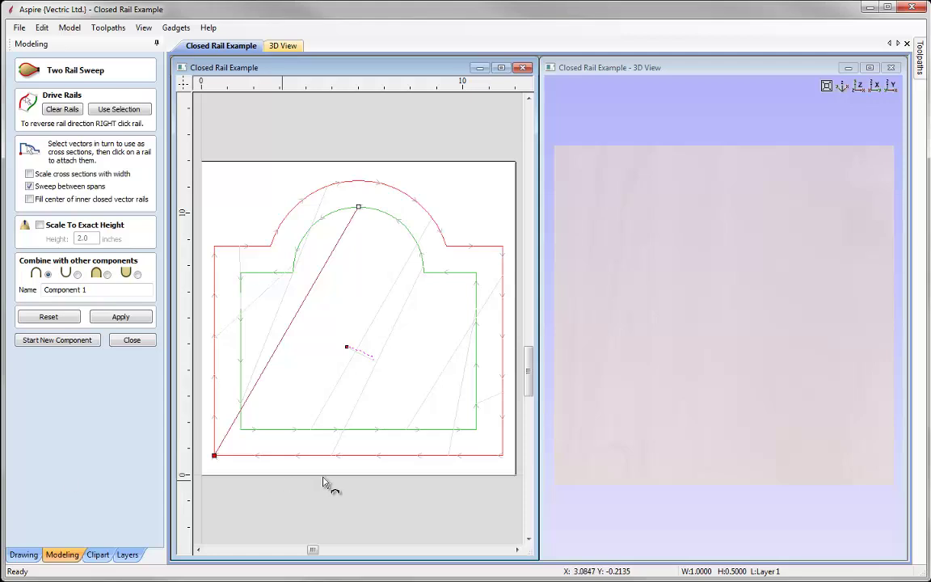
- Make the inner rail's lower-left corner node its start point and reattach the moulding profile at the outer rail's start
right_click(241, 433)
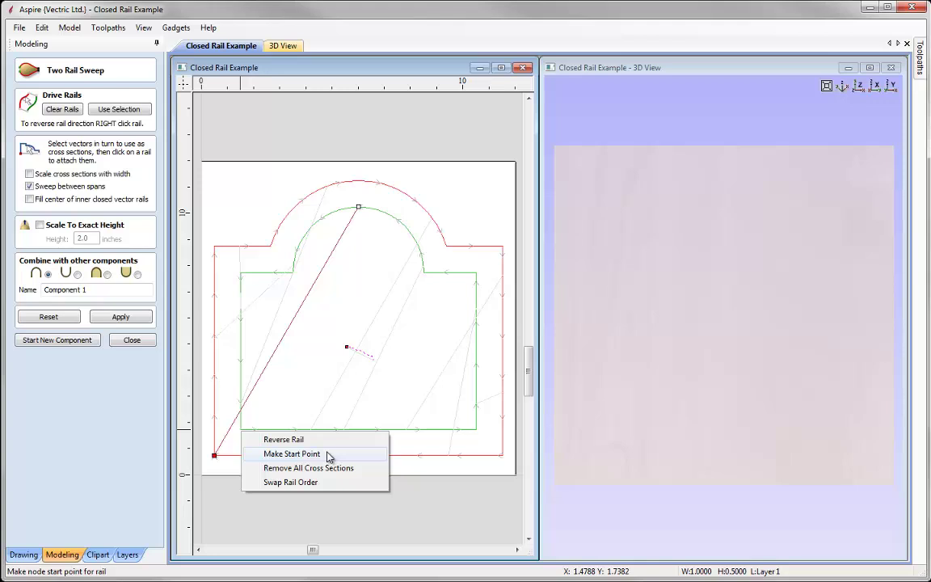
click(291, 453)
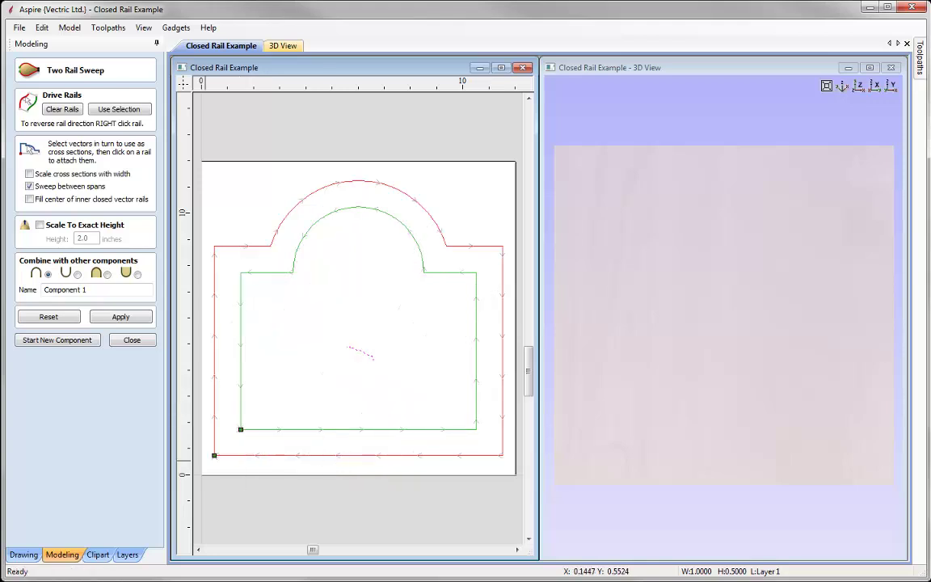
click(214, 456)
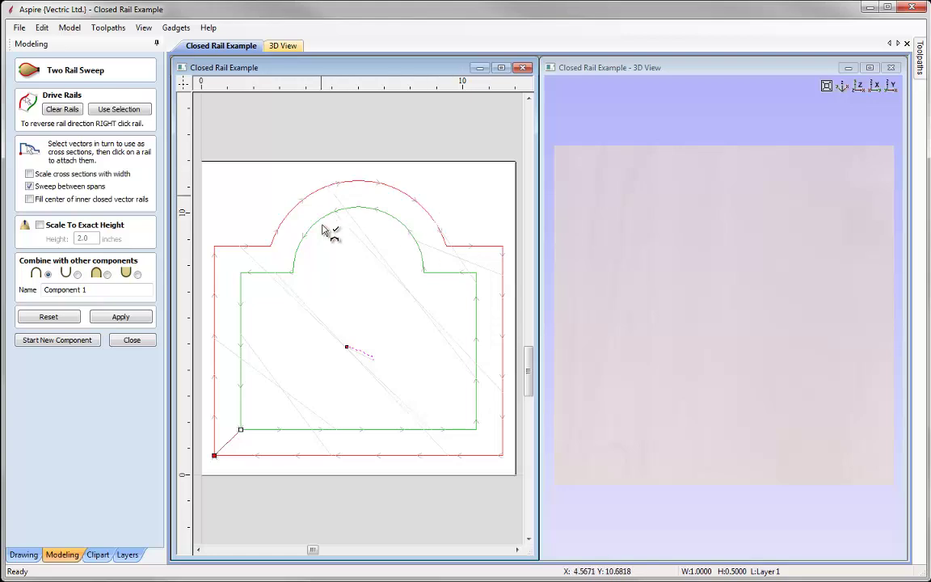
- Reverse the inner rail so that it runs in the same direction as the outer rail
click(239, 426)
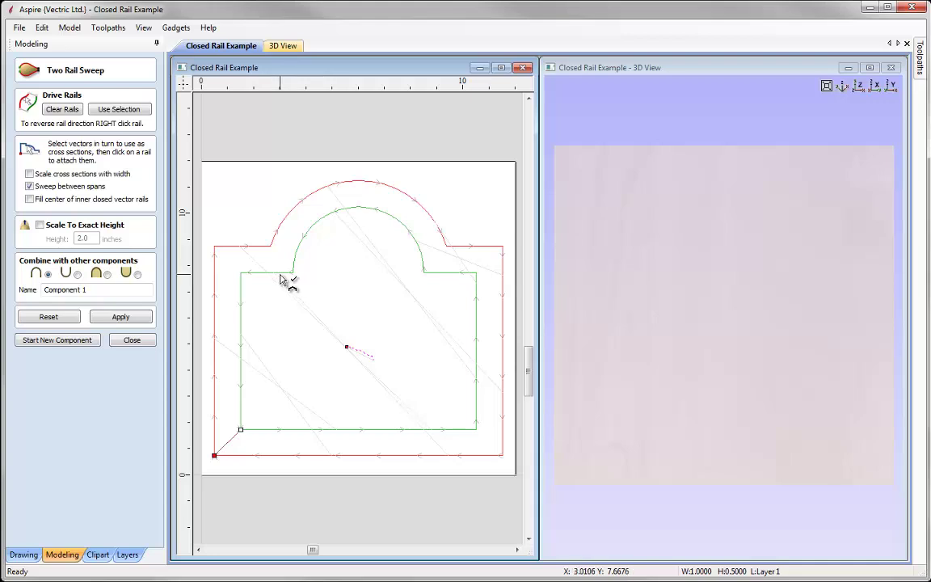
right_click(241, 373)
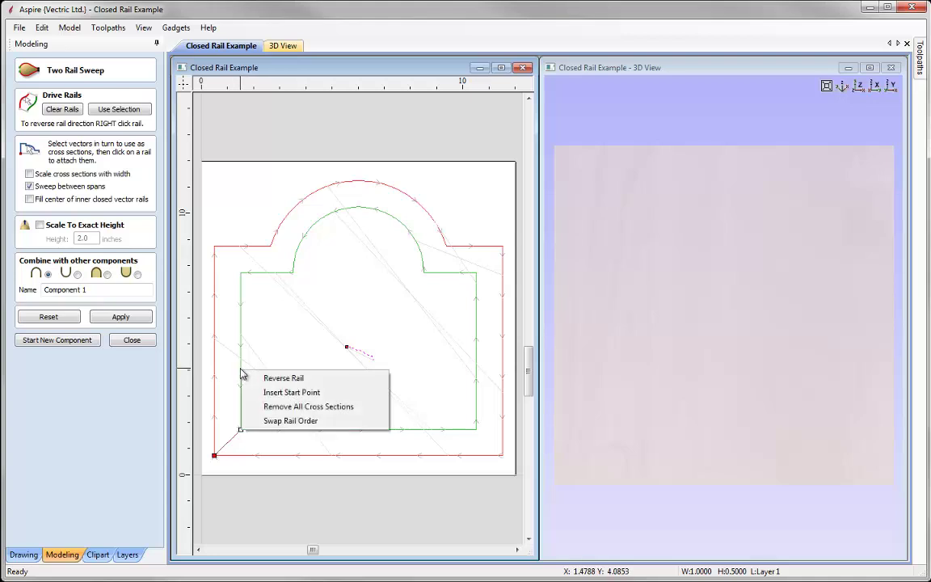
click(305, 379)
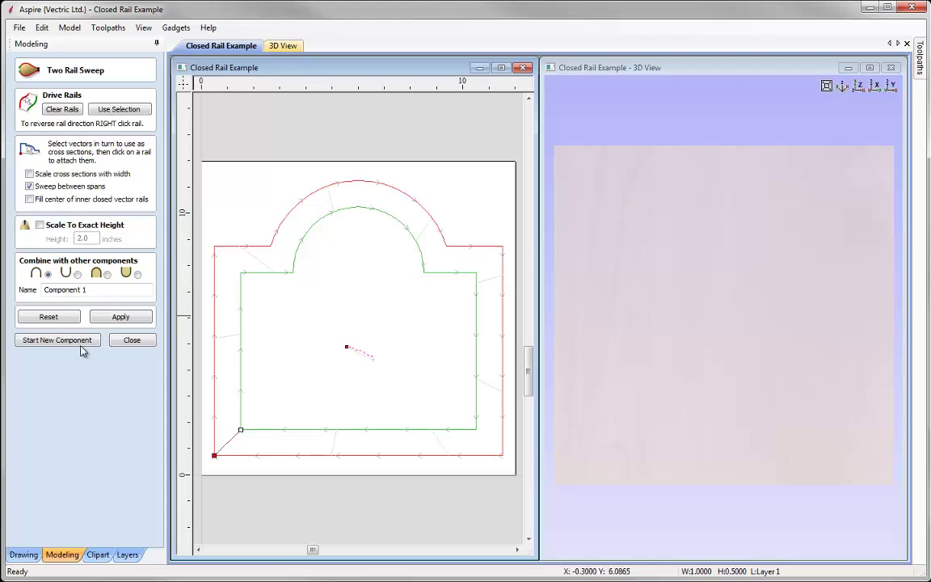
- Name the component Frame and apply the sweep between the two closed rails
click(72, 290)
text(Frame)
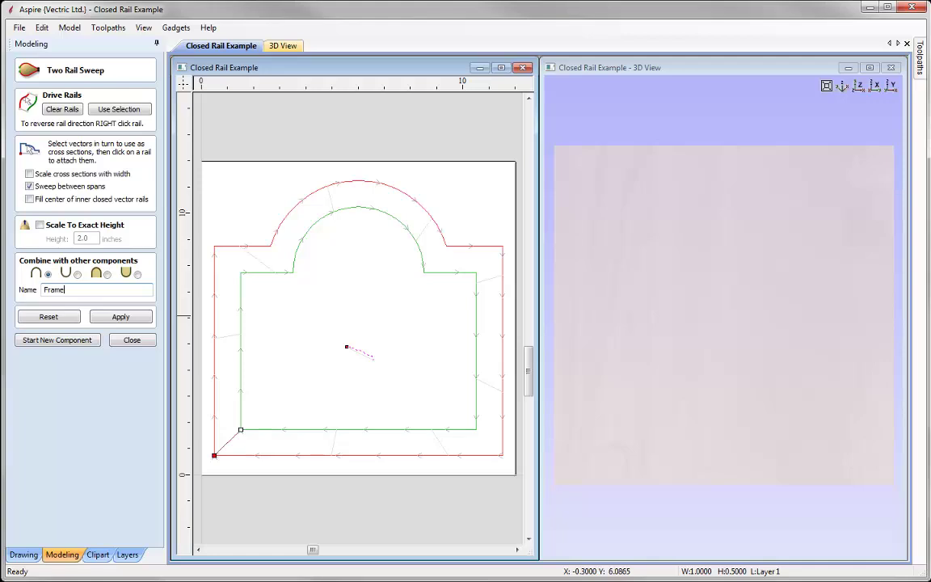
click(129, 316)
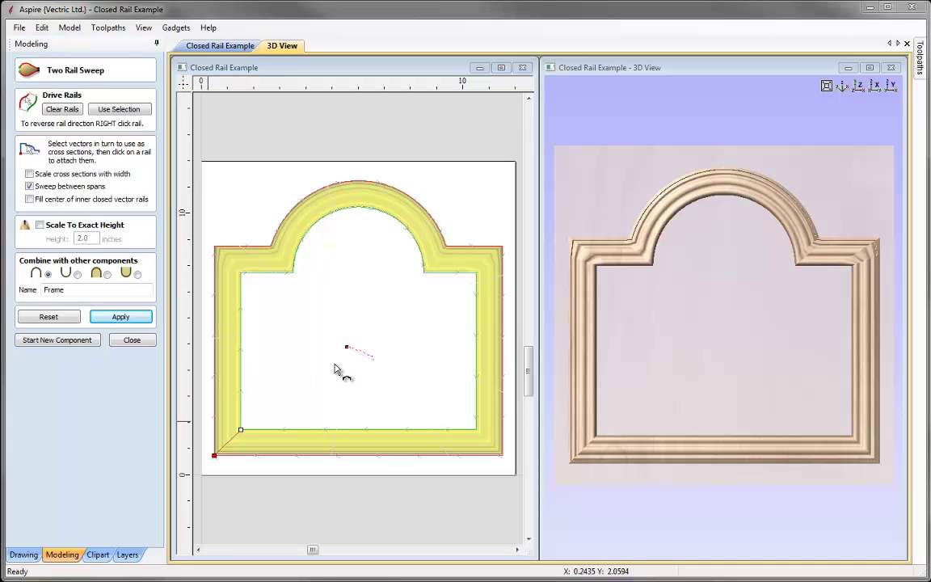
click(582, 270)
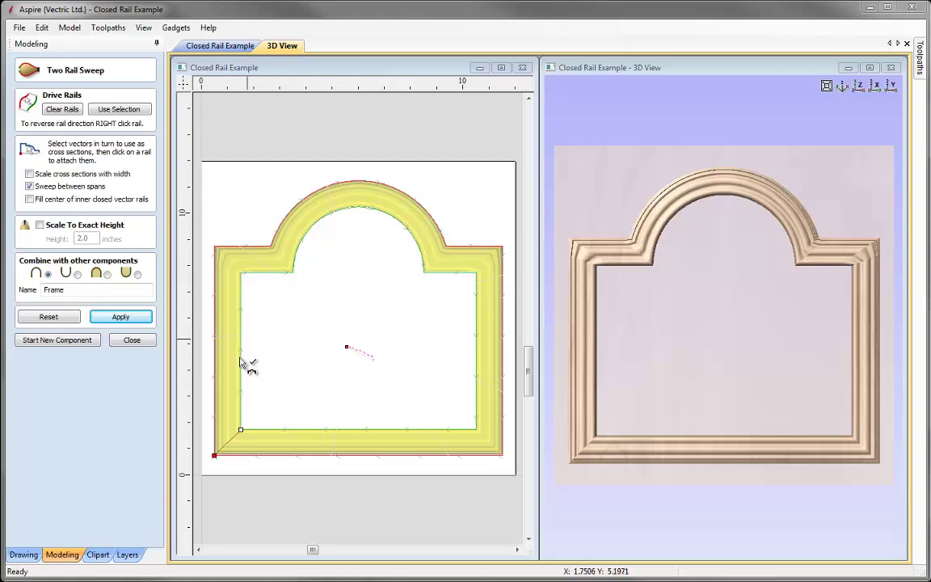
- Add the cross section at the outer rail's start to all rail nodes, reapply the sweep and close the tool
right_click(215, 457)
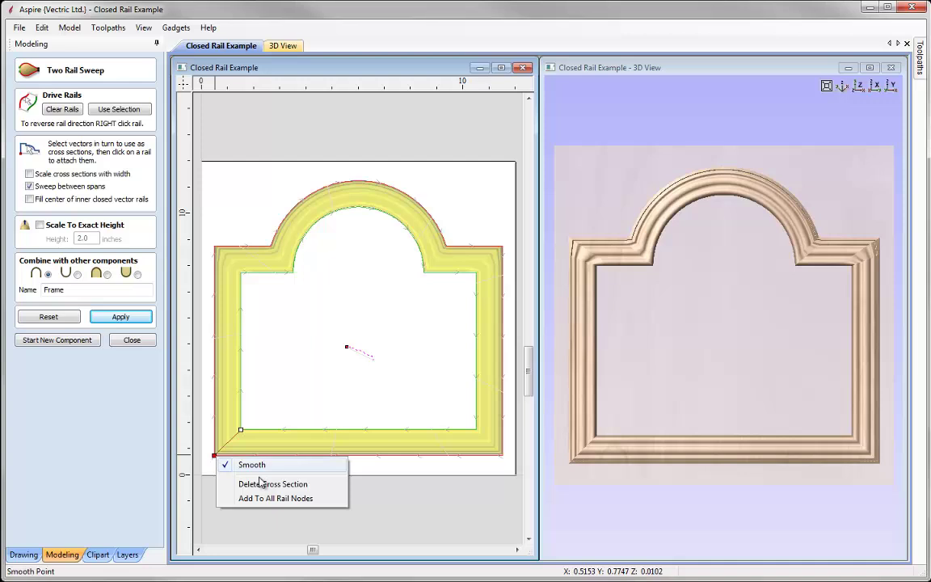
click(307, 499)
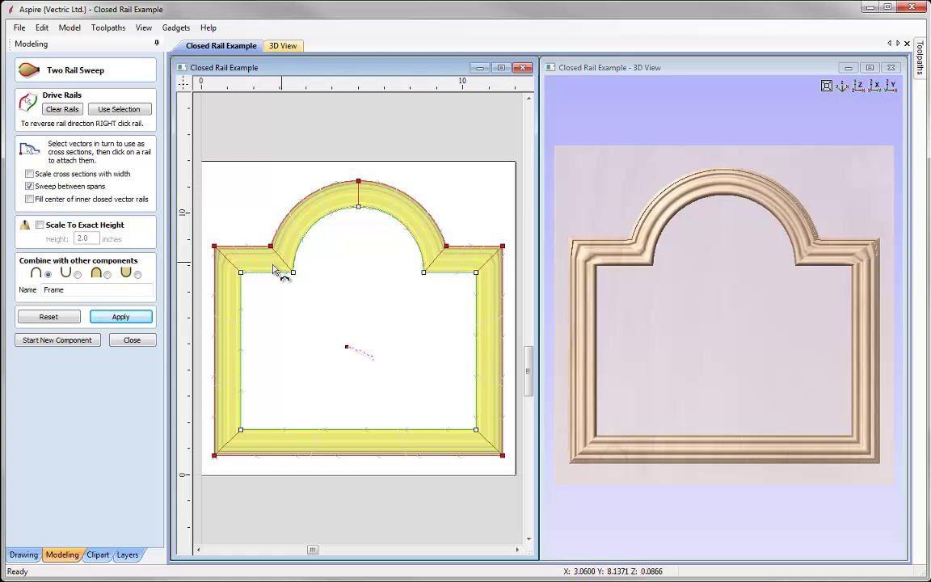
click(121, 315)
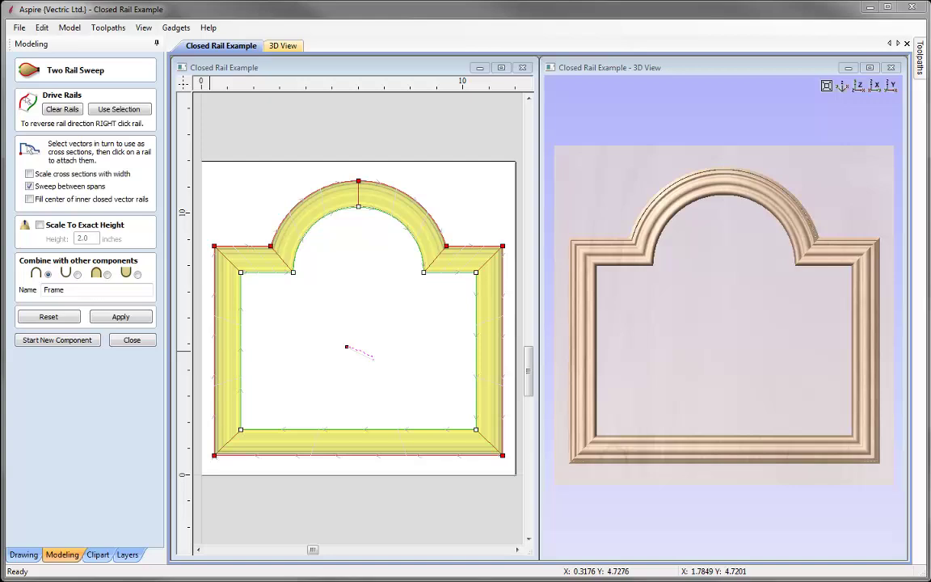
click(137, 340)
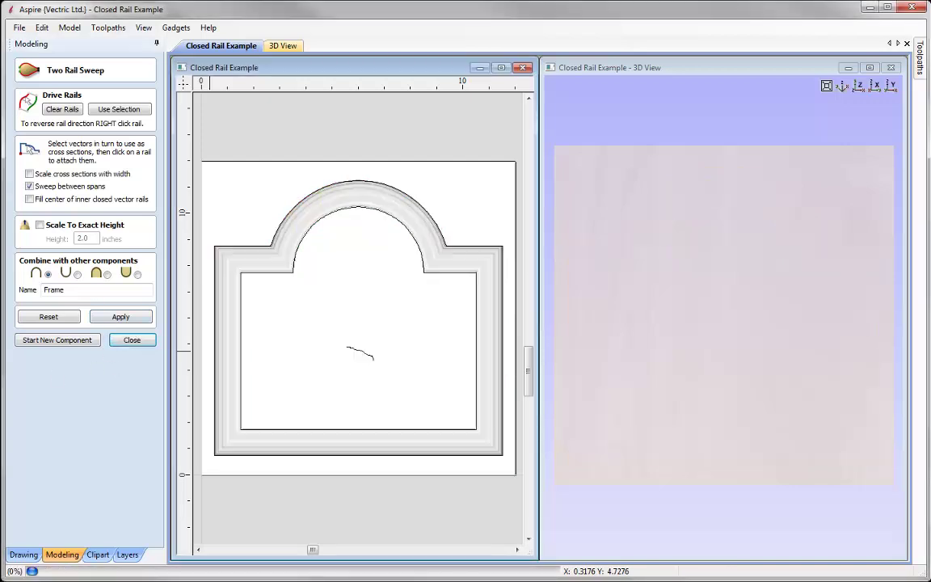
- Delete the Frame component from the Component Tree
click(71, 325)
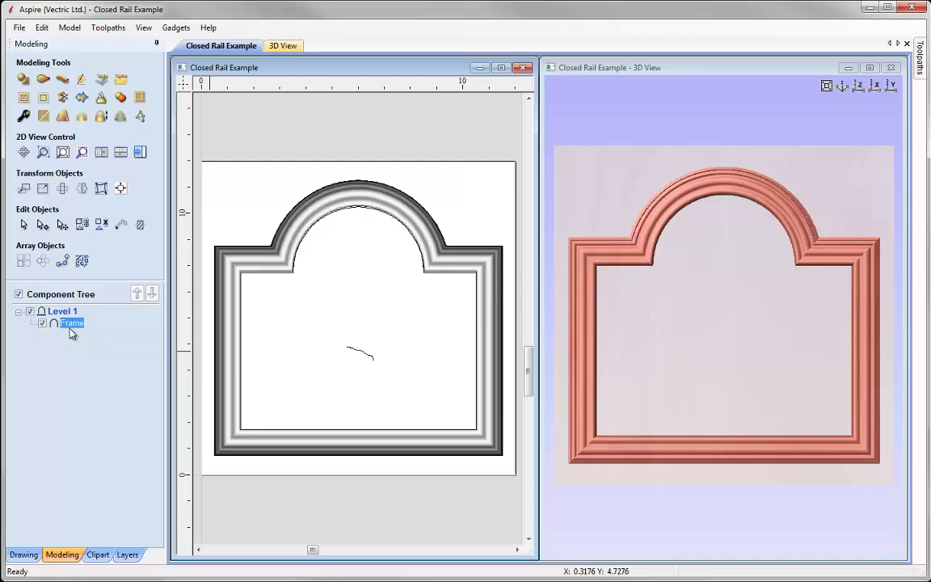
right_click(76, 325)
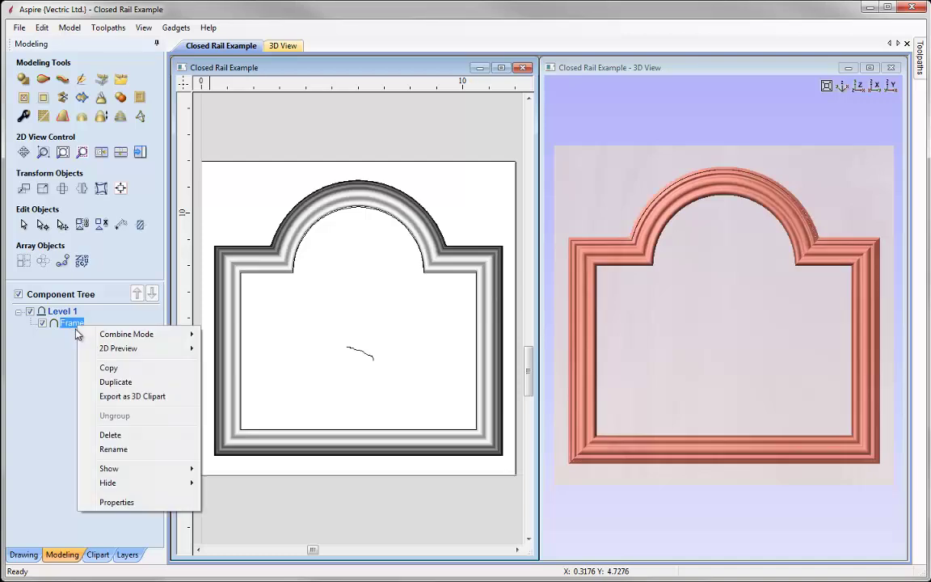
click(119, 435)
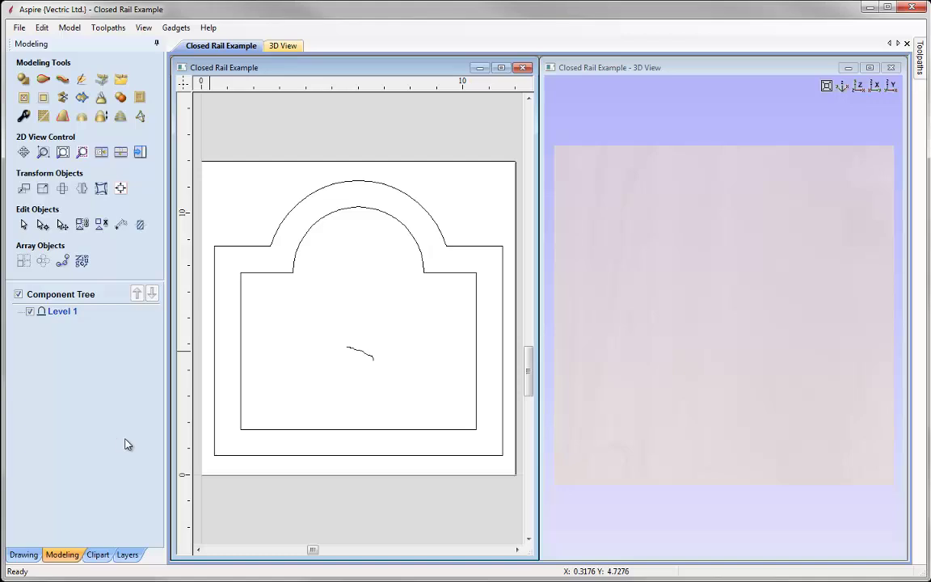
- Insert three extra points along the bottom span of the outer rail and exit node editing
click(246, 253)
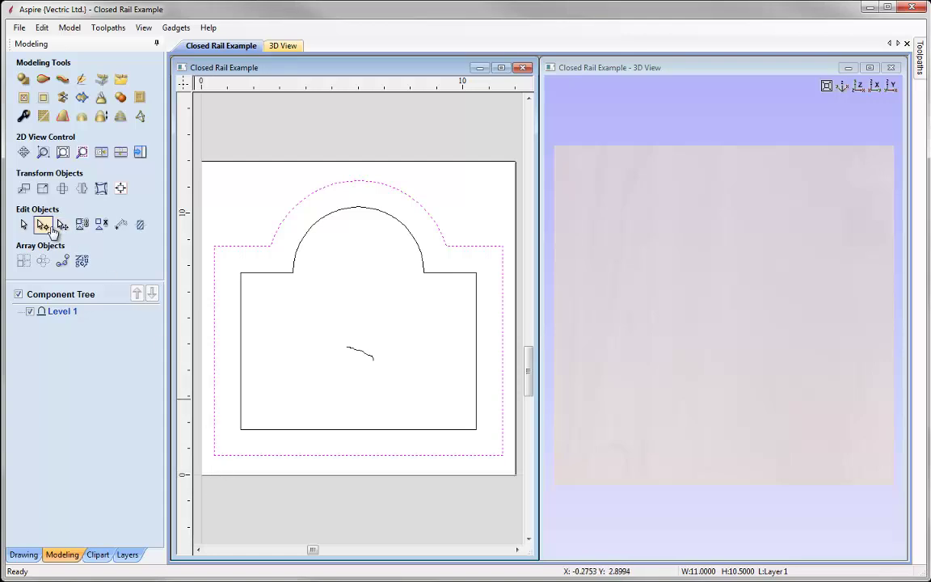
click(43, 224)
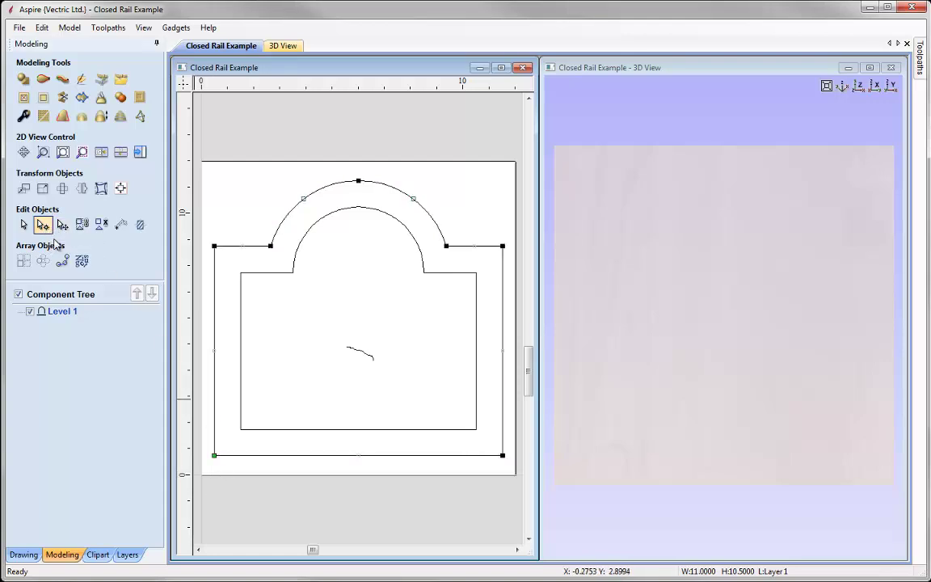
right_click(277, 456)
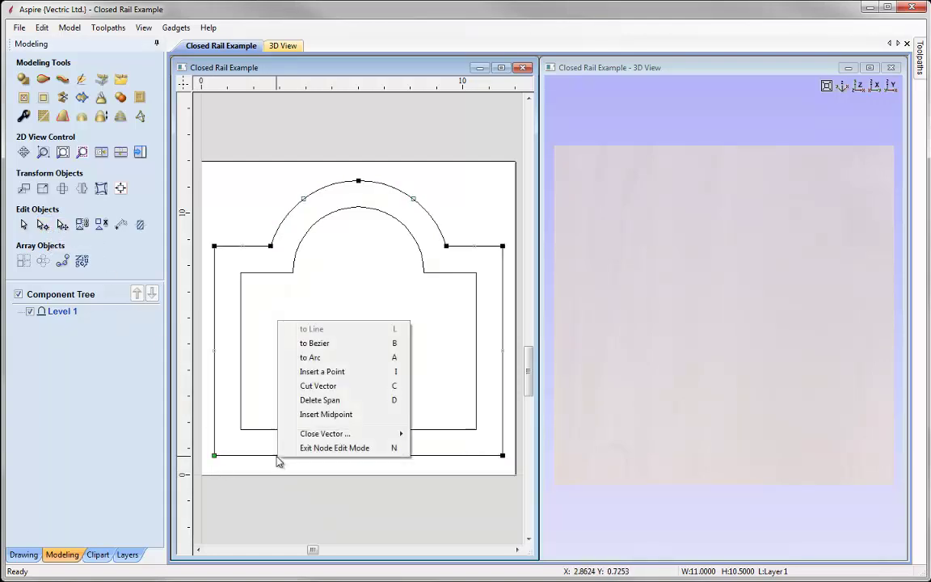
click(331, 371)
right_click(367, 459)
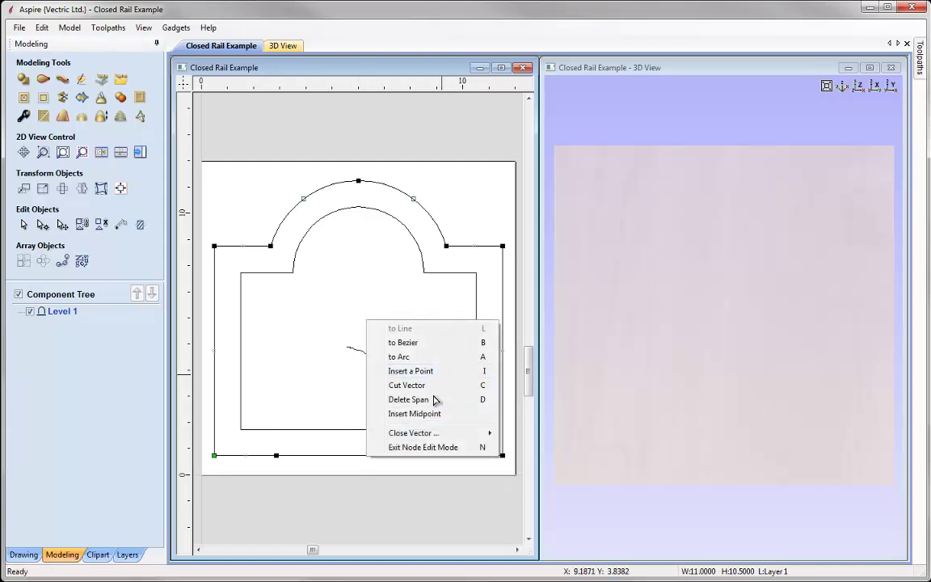
click(420, 371)
right_click(444, 458)
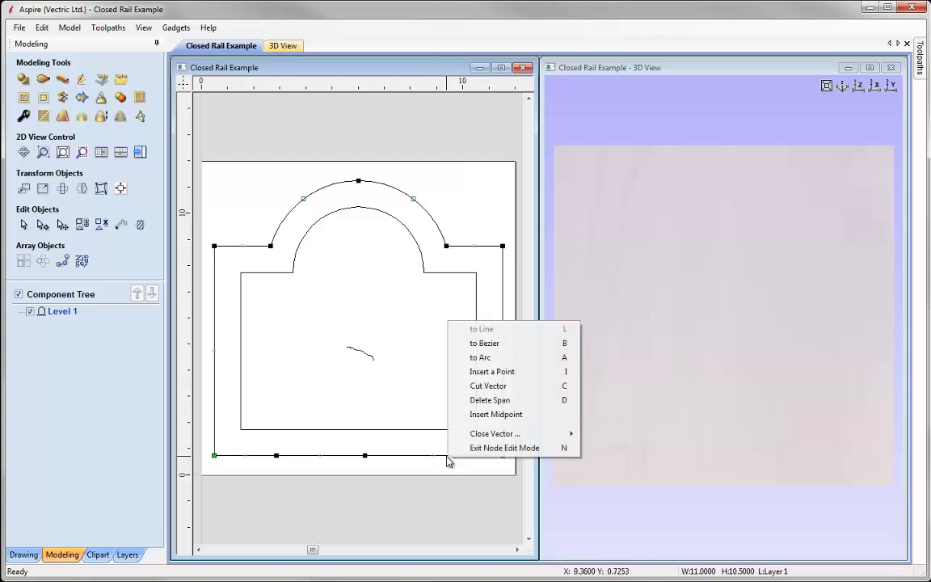
click(511, 376)
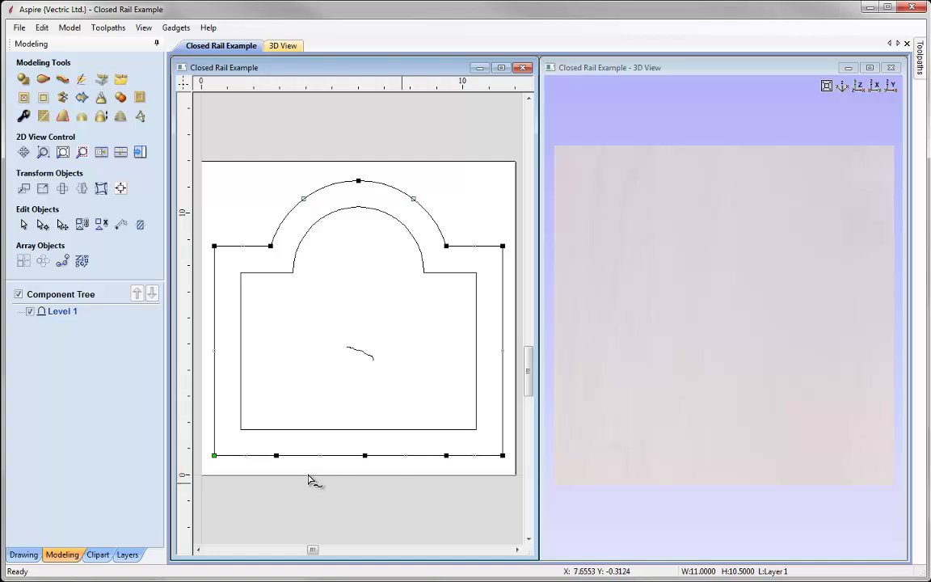
click(22, 226)
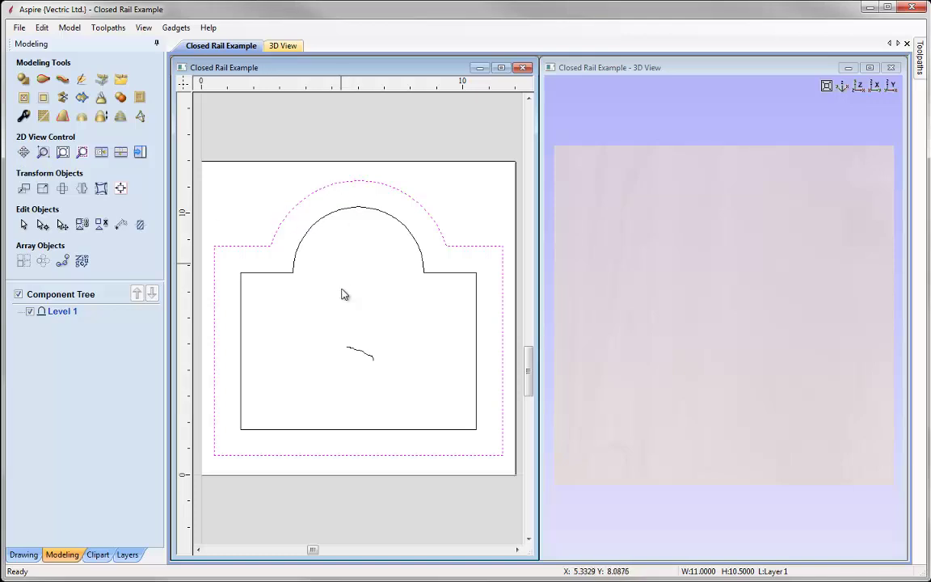
- Set the outer and inner closed vectors as the drive rails of a new Two Rail Sweep
shift+click(292, 277)
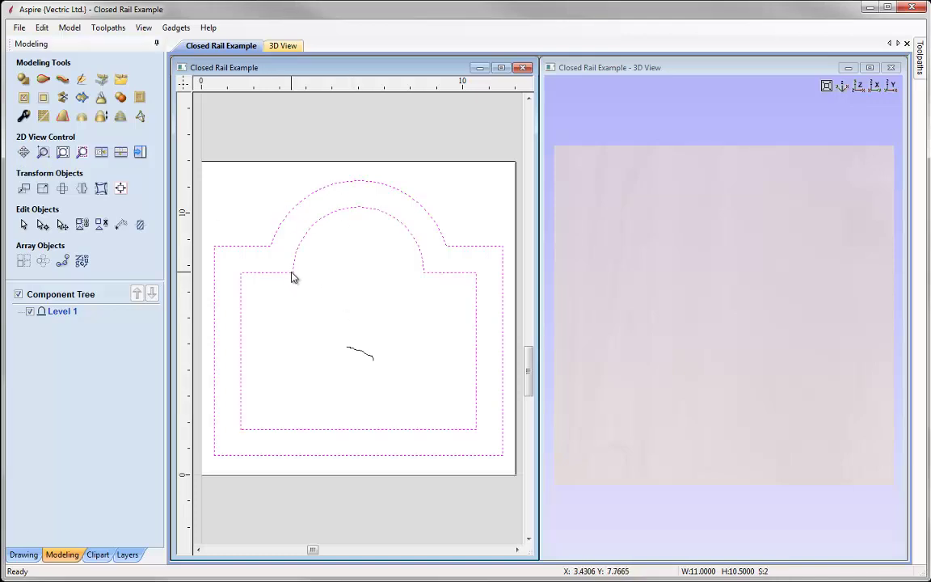
click(43, 79)
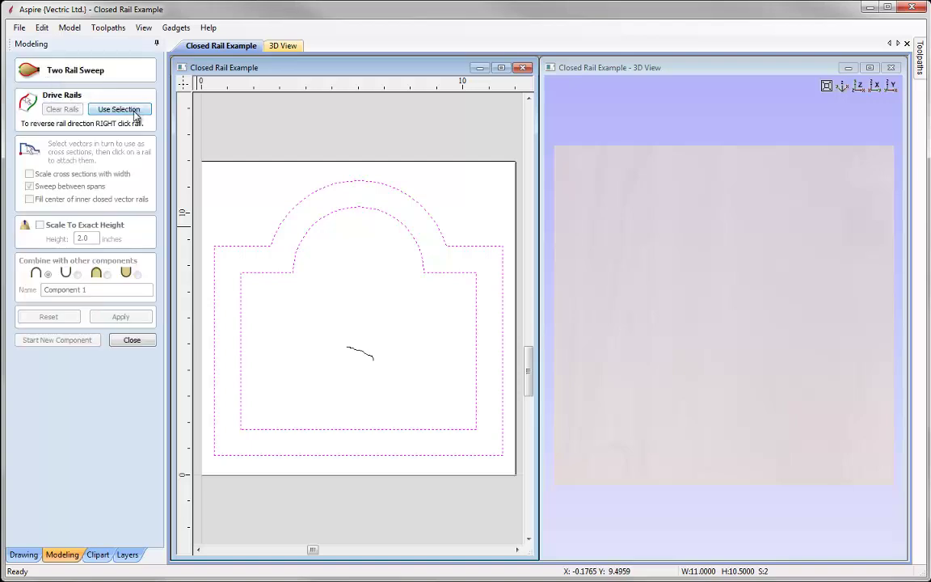
click(134, 113)
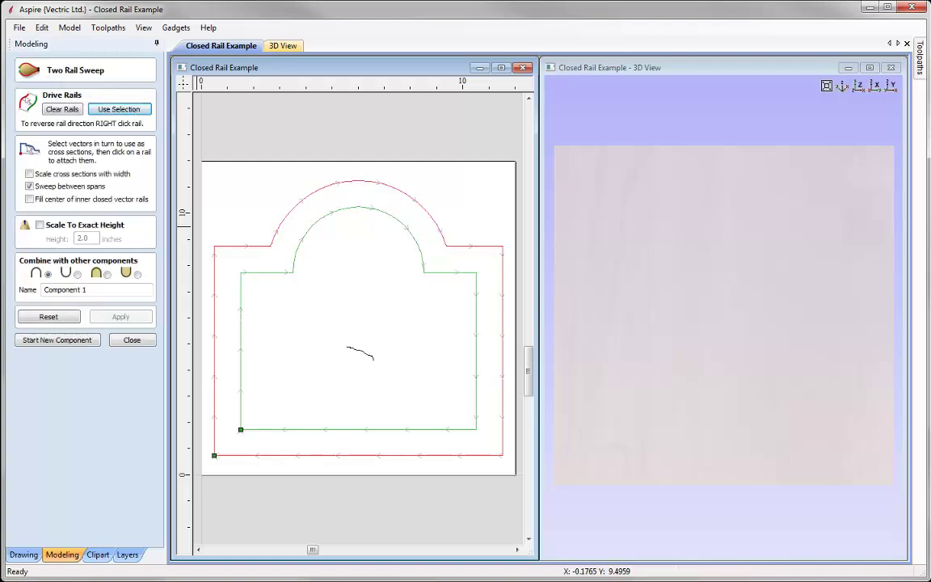
- Attach the moulding profile at the outer rail's lower-left start point and apply the sweep
click(362, 350)
click(215, 454)
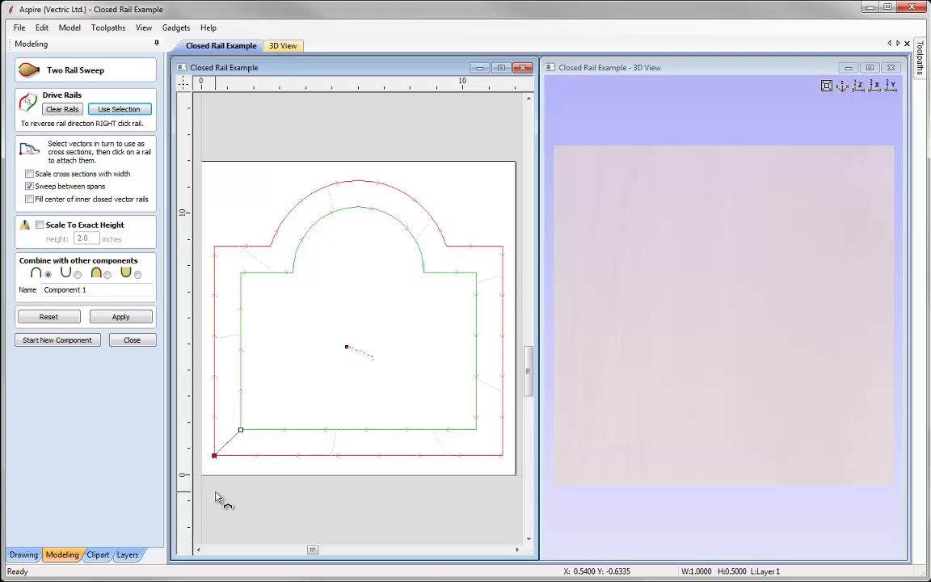
click(123, 317)
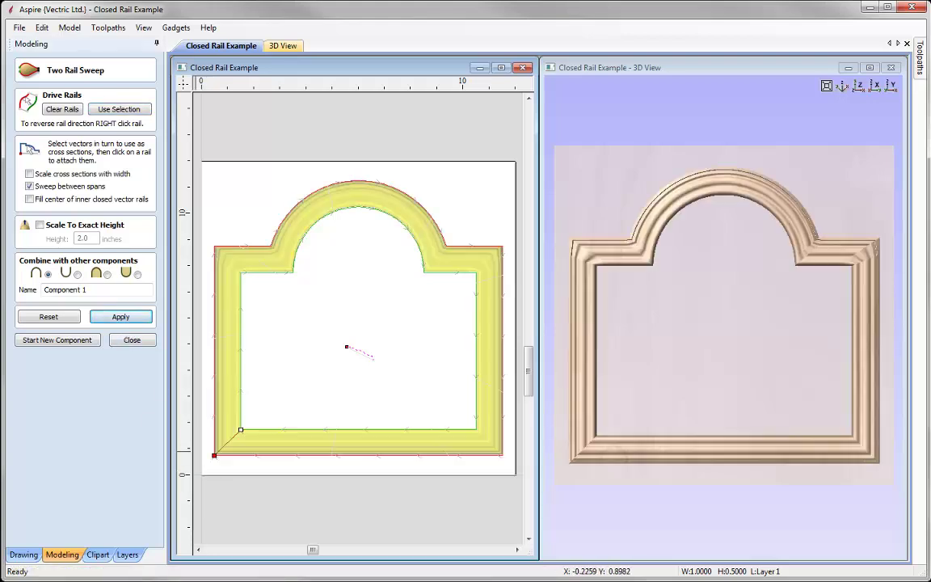
- Attach the profile at the outer rail's lower-right corner and align its inner end with the inner rail's corner
right_click(214, 455)
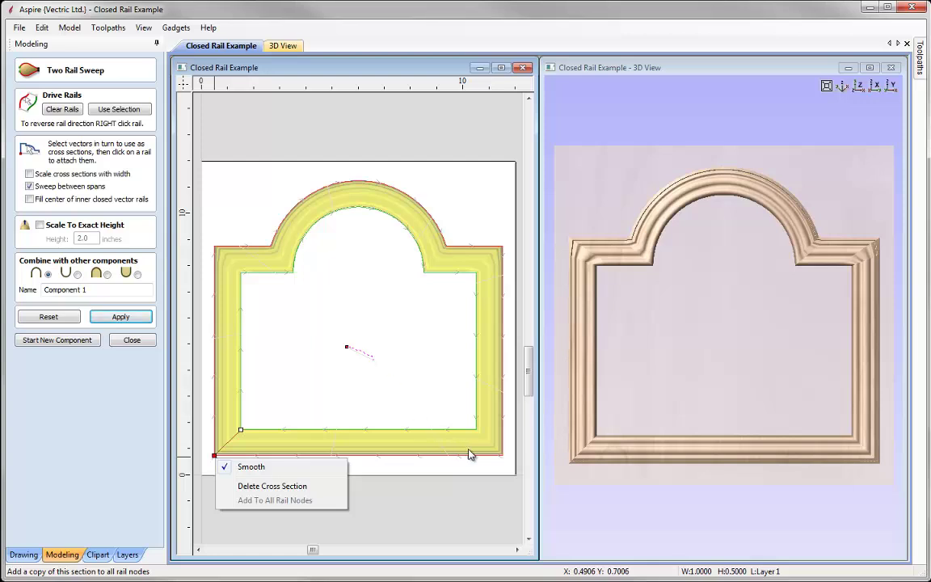
click(365, 360)
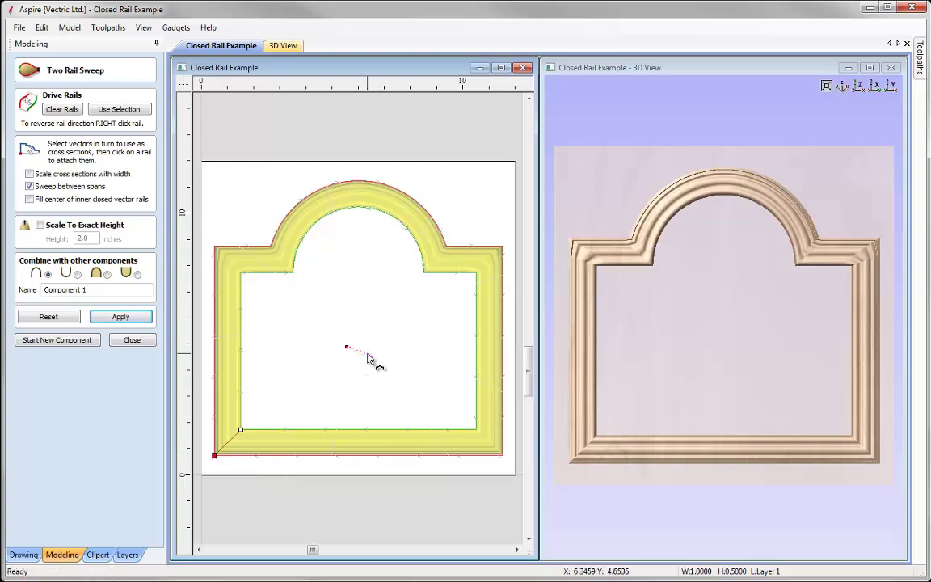
click(502, 457)
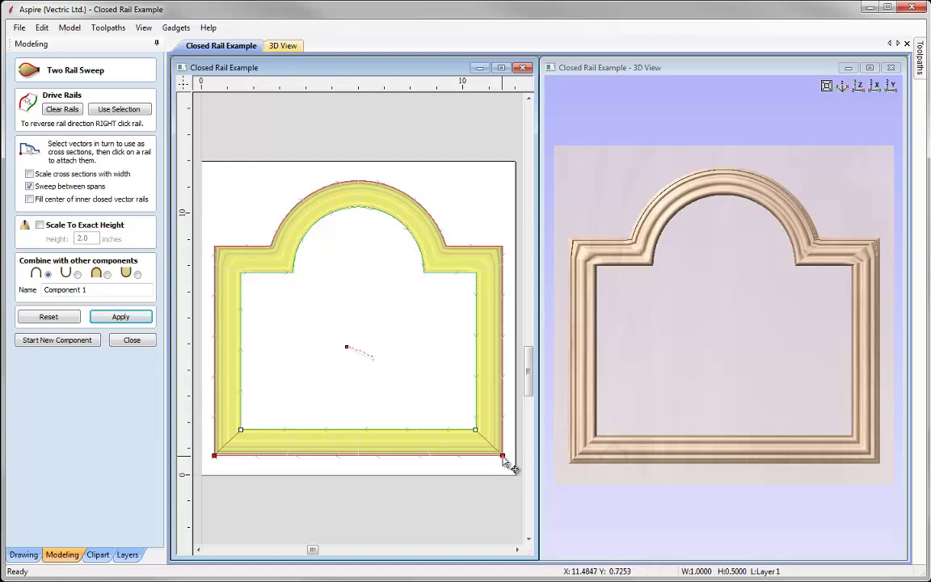
scroll(500, 460, up, 5)
scroll(379, 310, up, 3)
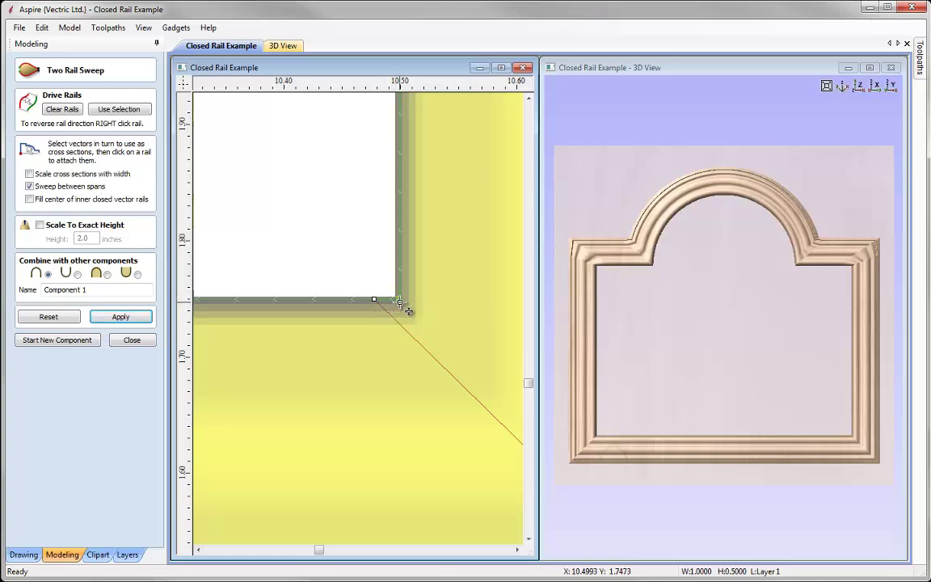
scroll(376, 298, down, 2)
scroll(377, 299, down, 6)
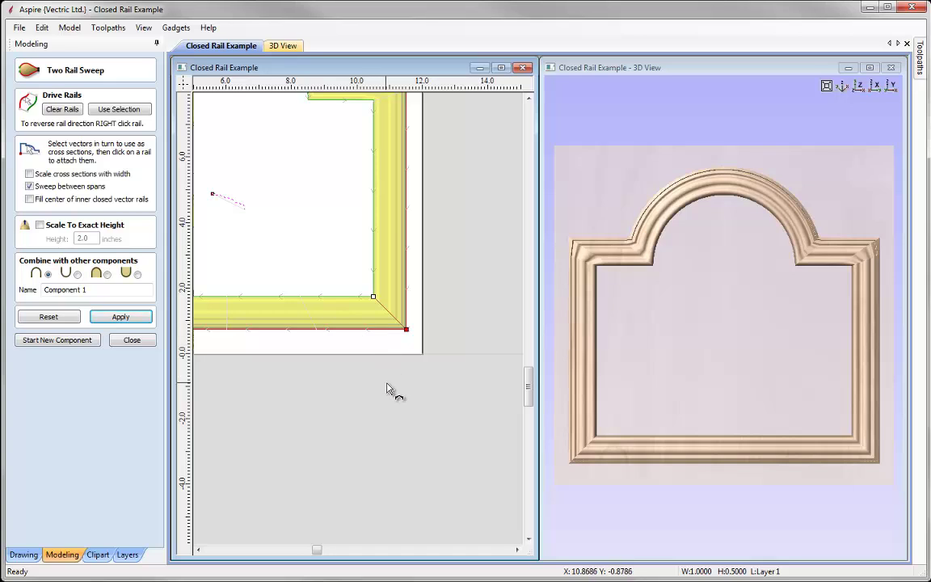
- Attach cross sections at the upper-right corner and the arch's right base, aligning their inner ends with the inner rail's corners
key(F4)
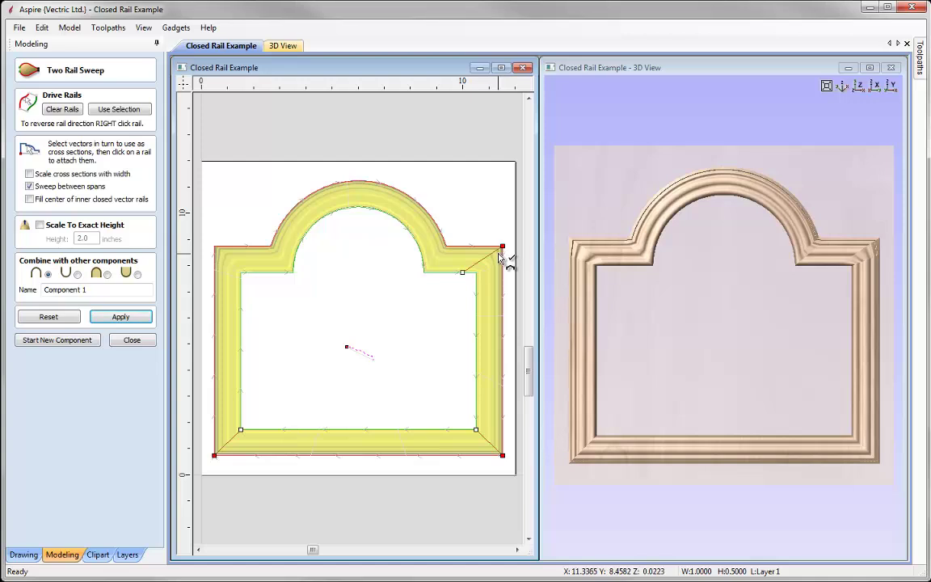
scroll(506, 251, up, 2)
mouse_move(444, 288)
mouse_down()
mouse_move(461, 288)
mouse_move(462, 318)
mouse_move(460, 289)
mouse_up()
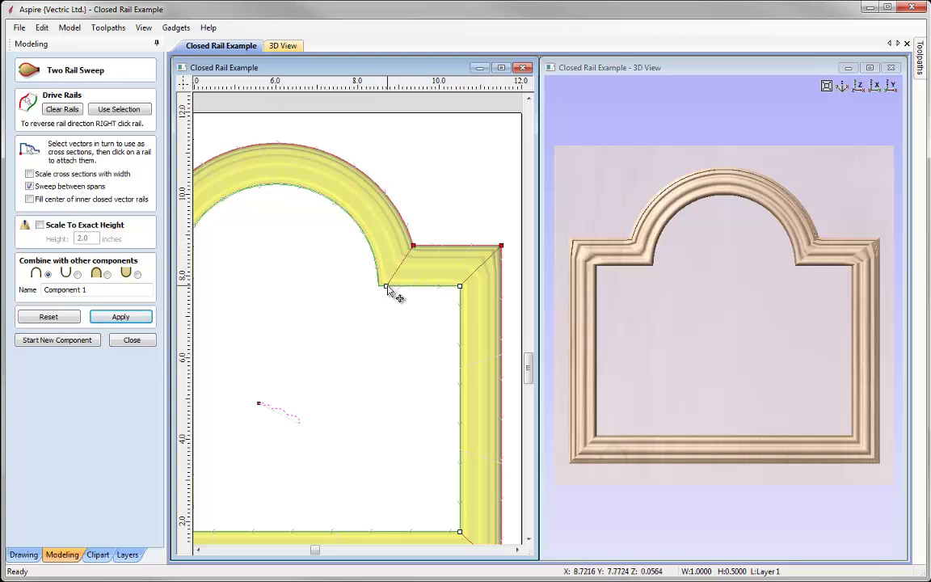
scroll(458, 272, down, 2)
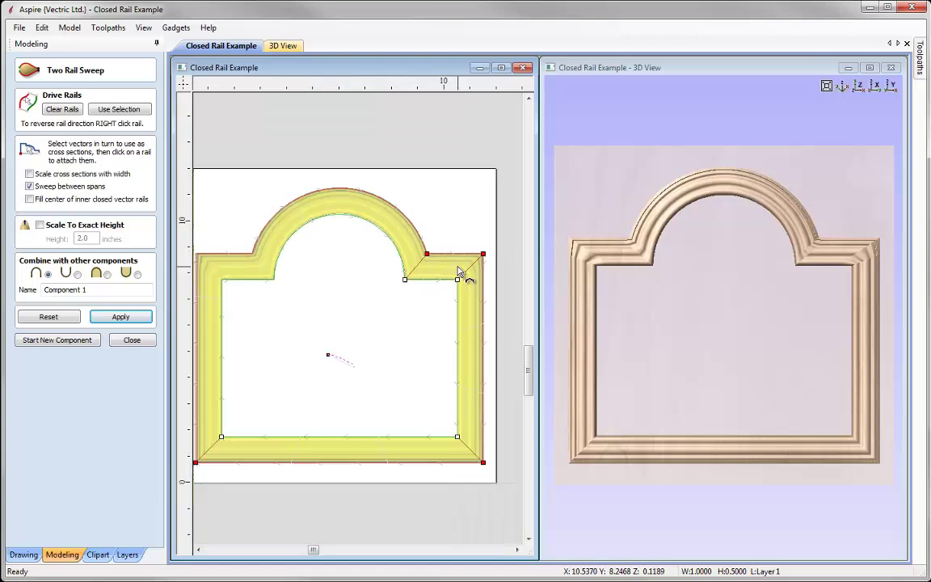
- Attach and align cross sections at the arch's left base and the upper-left corner, and reapply the sweep
scroll(243, 263, up, 2)
drag(273, 243, 317, 275)
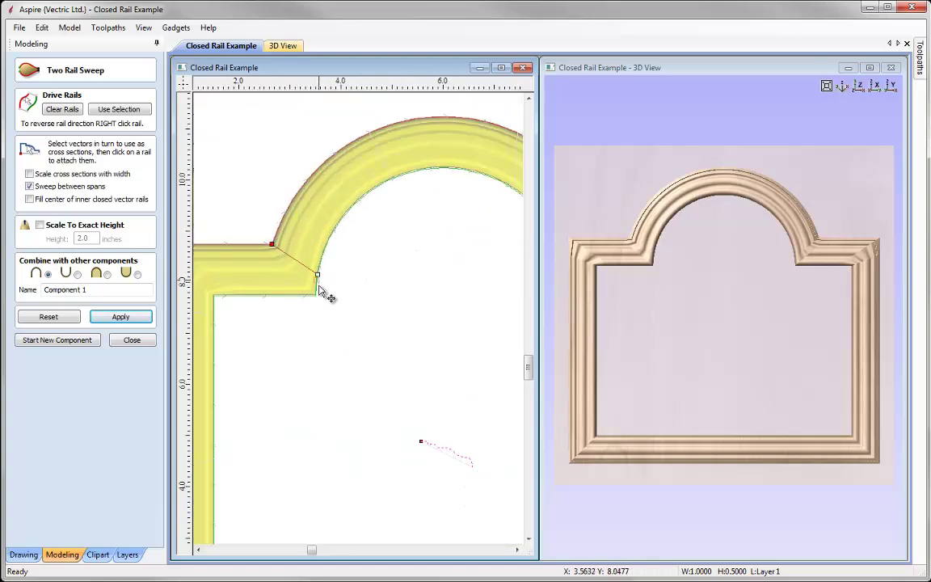
scroll(302, 307, down, 2)
scroll(281, 262, up, 2)
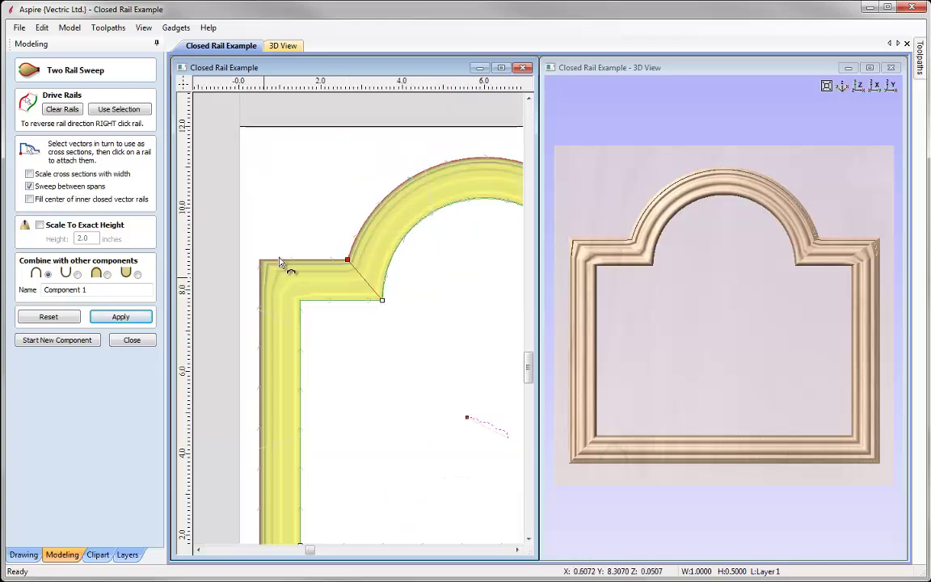
drag(261, 262, 300, 299)
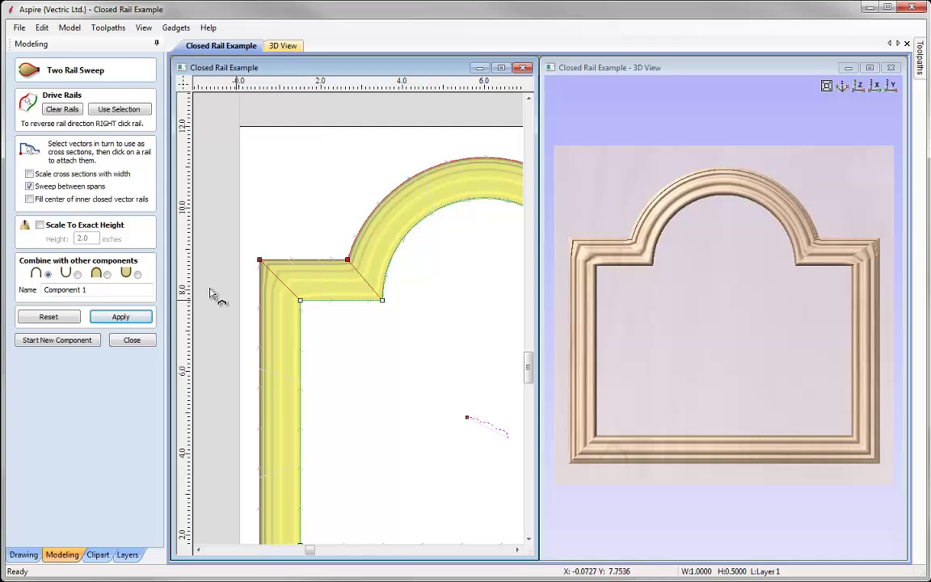
scroll(202, 275, down, 2)
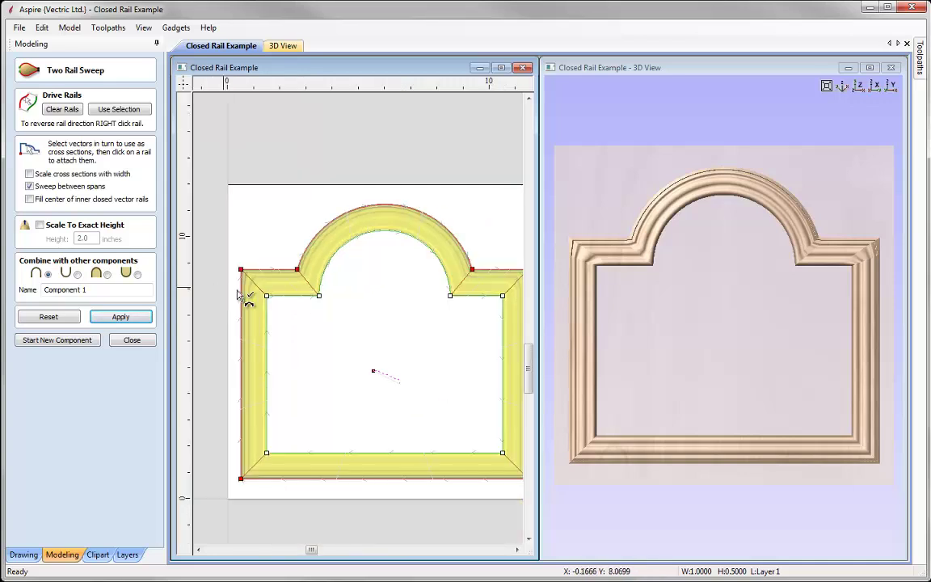
click(117, 317)
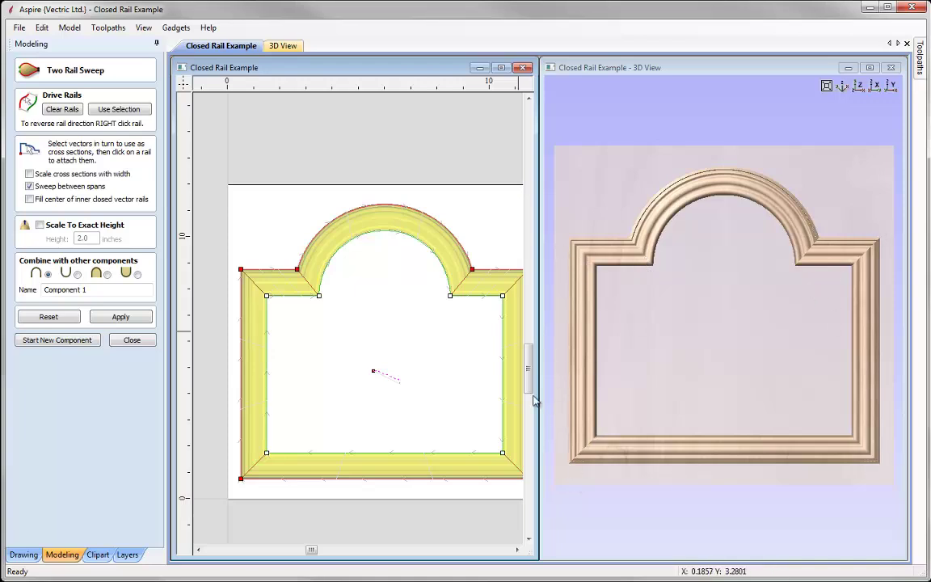
- Name the component Frame, reapply the sweep and close the Two Rail Sweep tool
scroll(195, 287, down, 1)
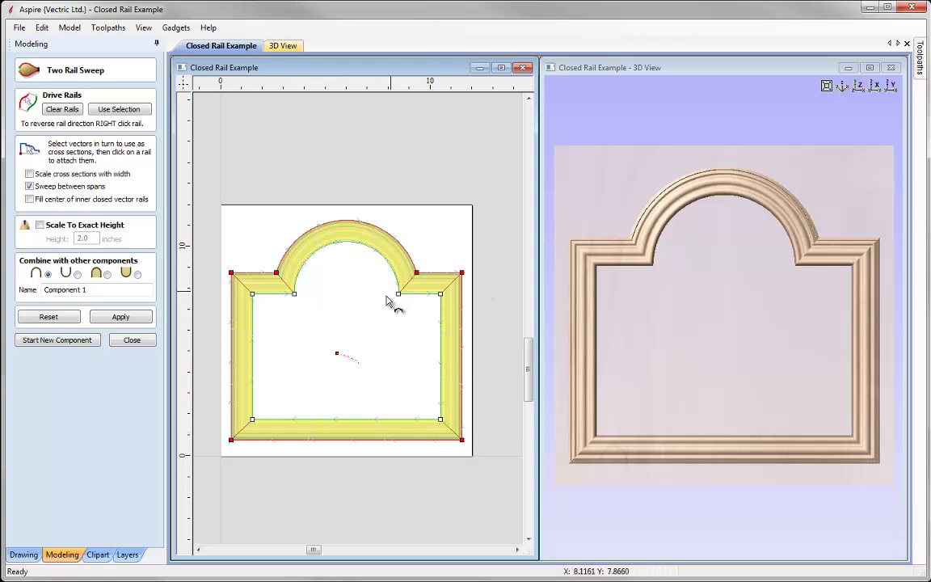
click(58, 289)
text(Frame)
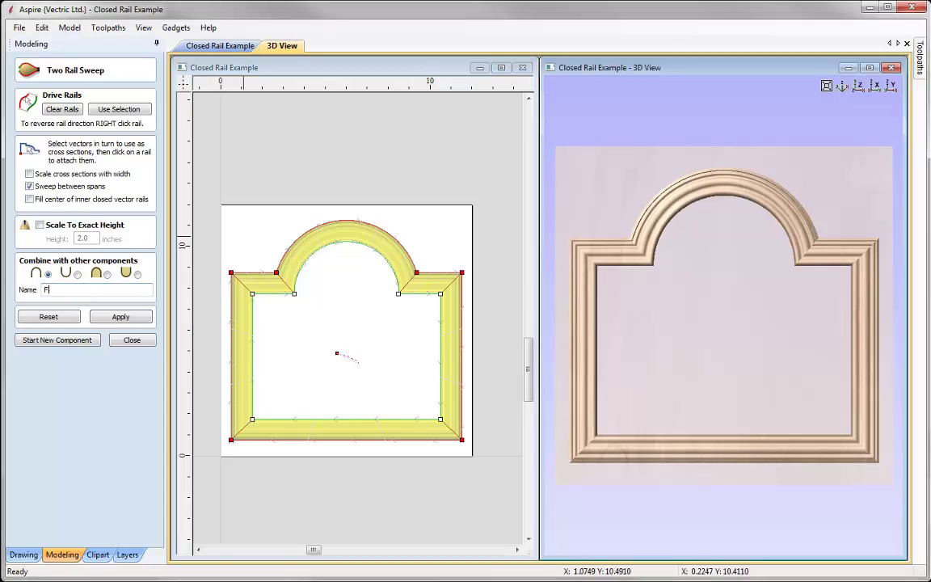
click(143, 318)
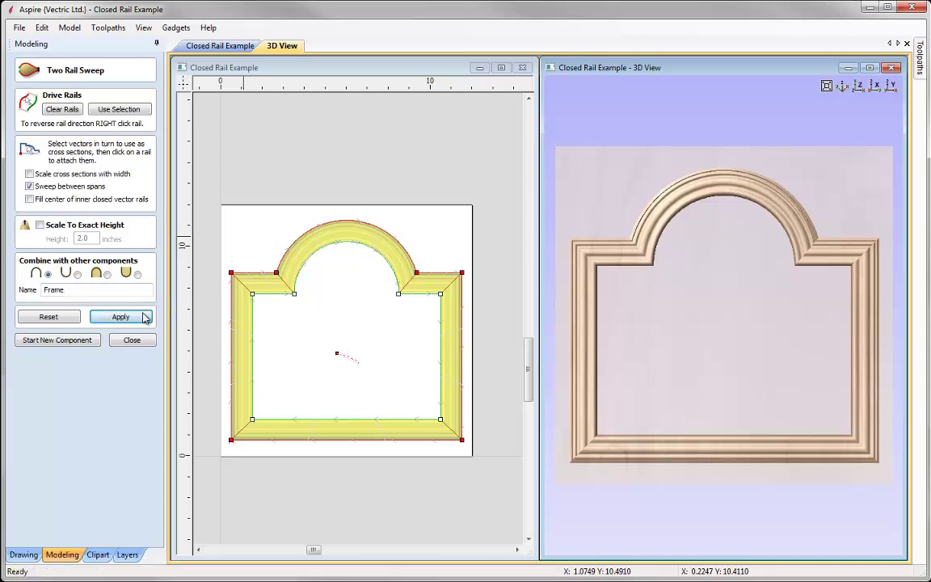
click(131, 343)
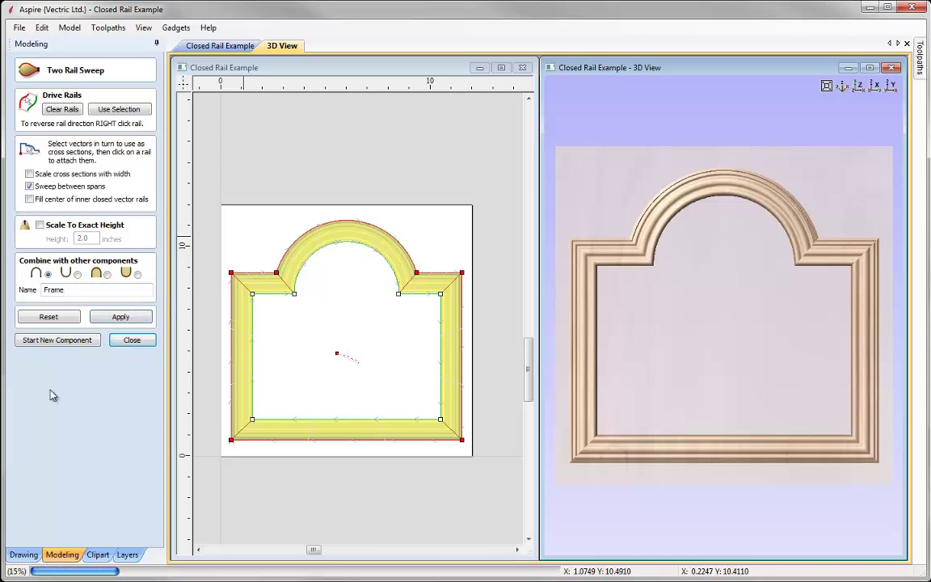
- Examine the swept frame's corners from an oblique angle in 3D and select the moulding profile vector
drag(765, 324, 600, 355)
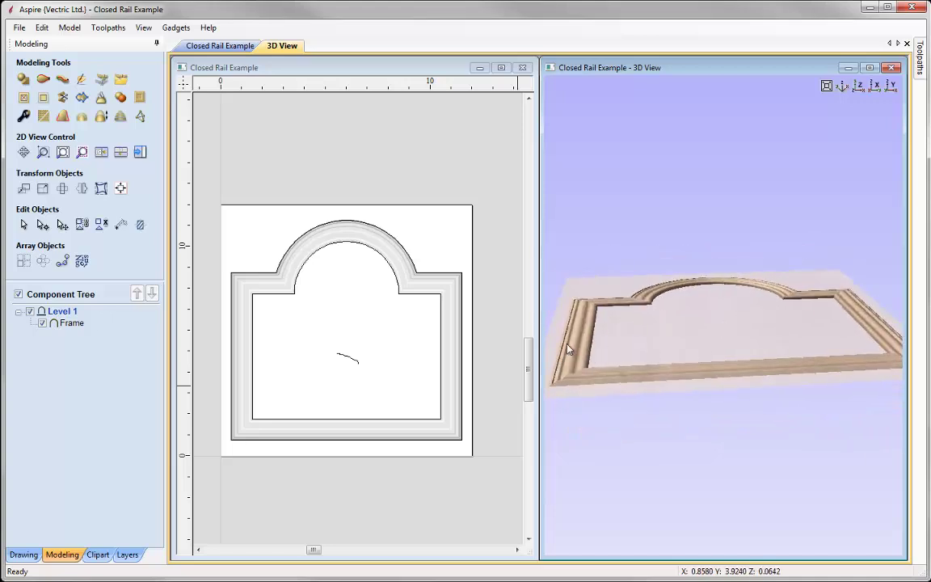
drag(661, 349, 644, 417)
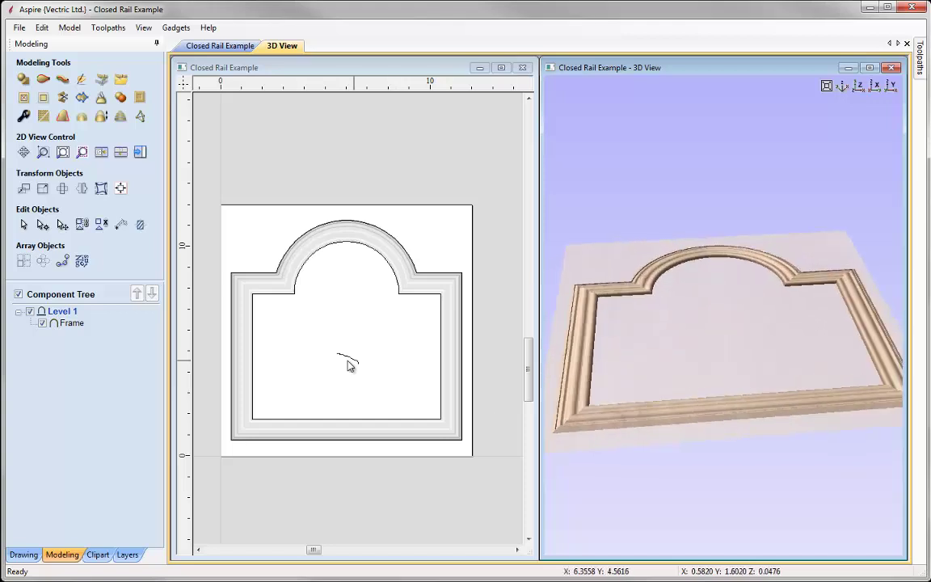
click(349, 361)
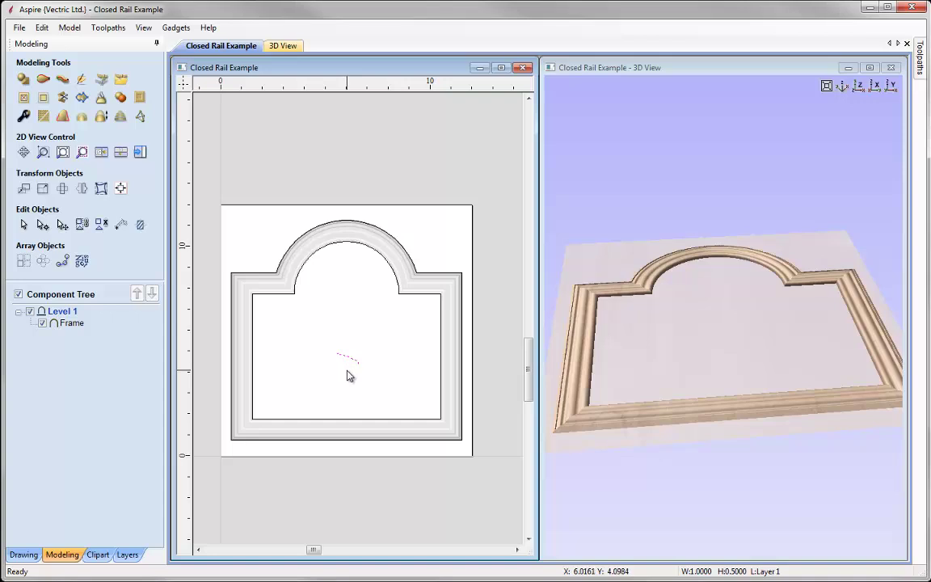
- Examine the Frame component's shape height and base height in its properties, leaving them as they are
click(590, 417)
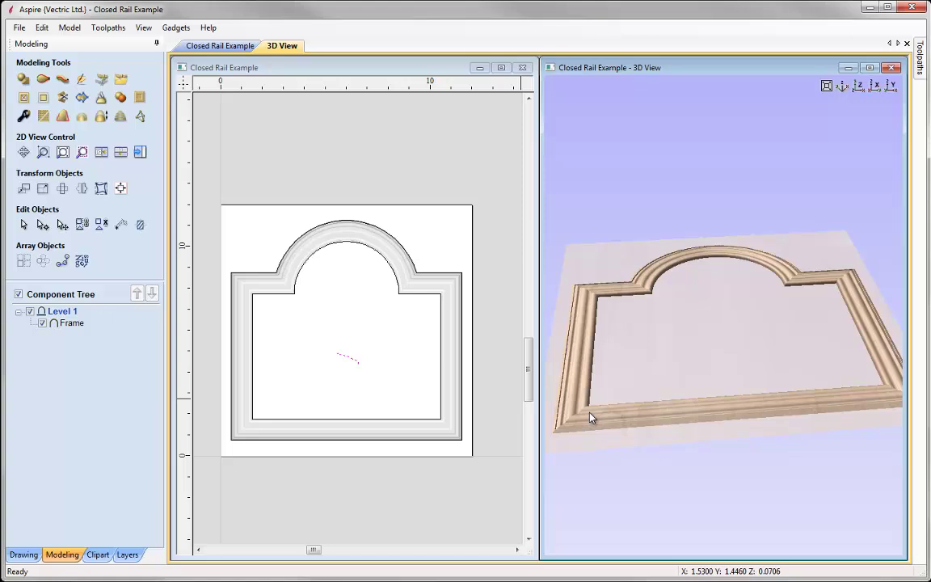
click(590, 417)
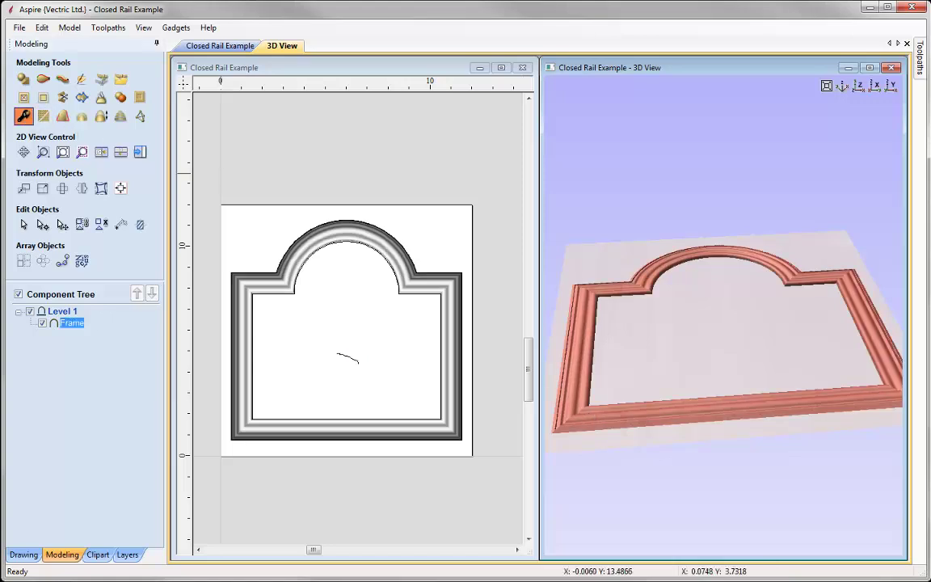
click(23, 116)
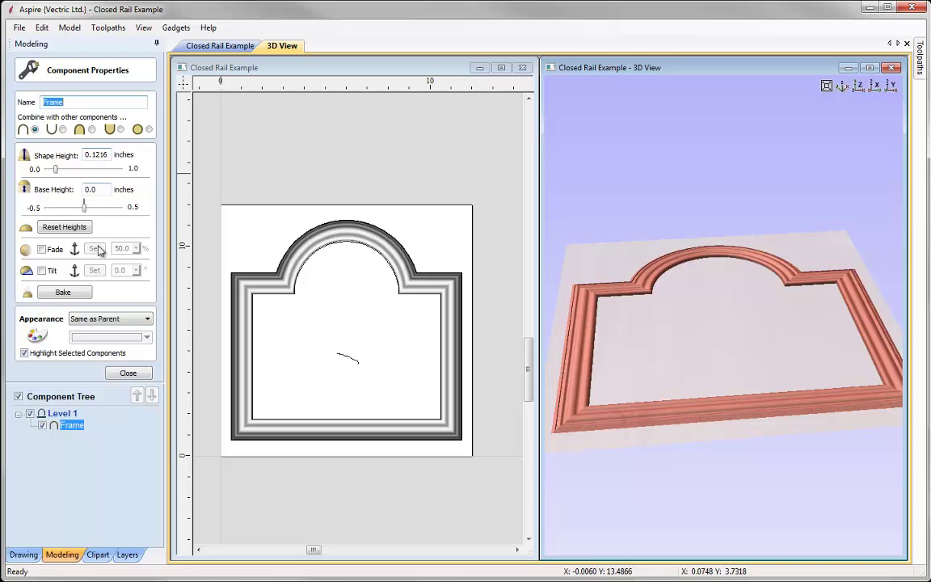
click(129, 373)
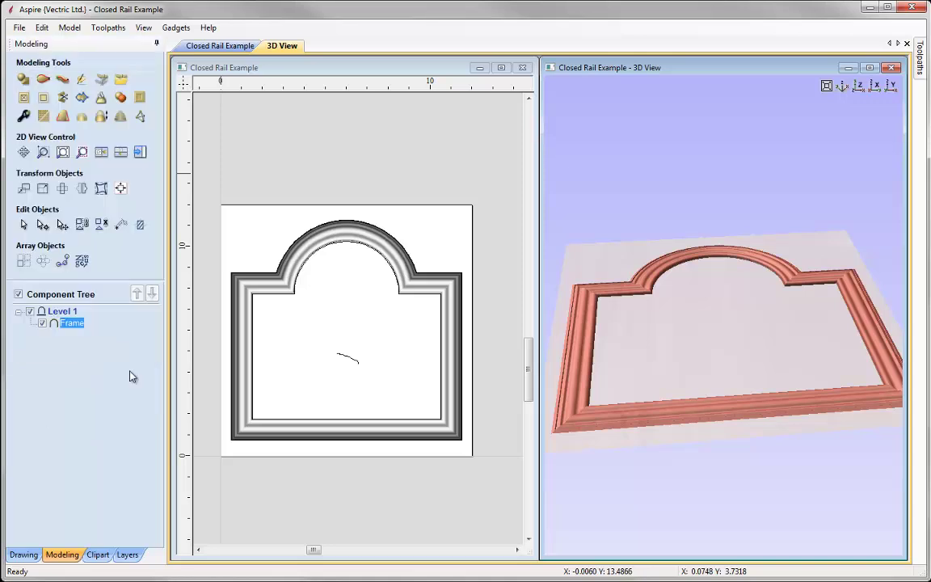
- Draw a straight line joining the two open ends of the moulding profile
click(345, 376)
scroll(345, 377, up, 6)
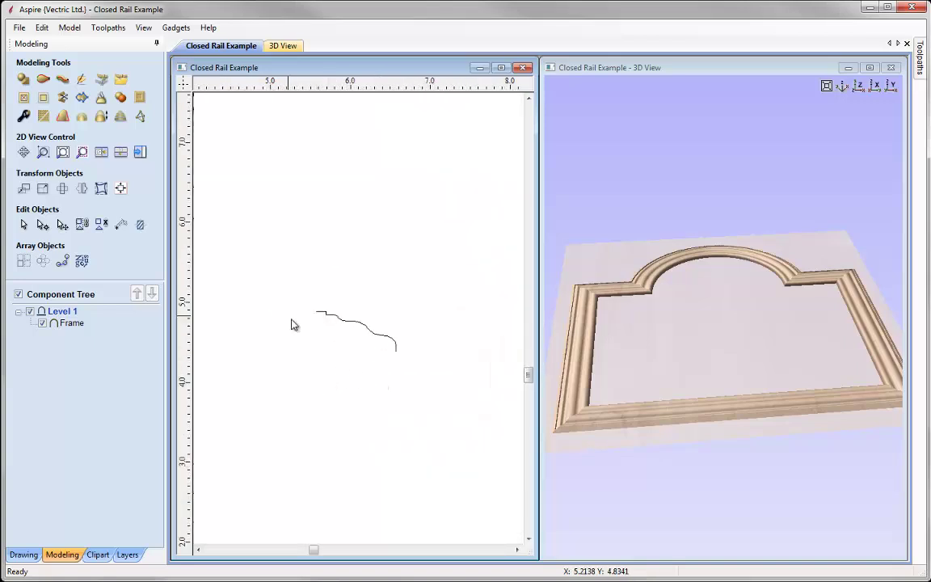
click(376, 339)
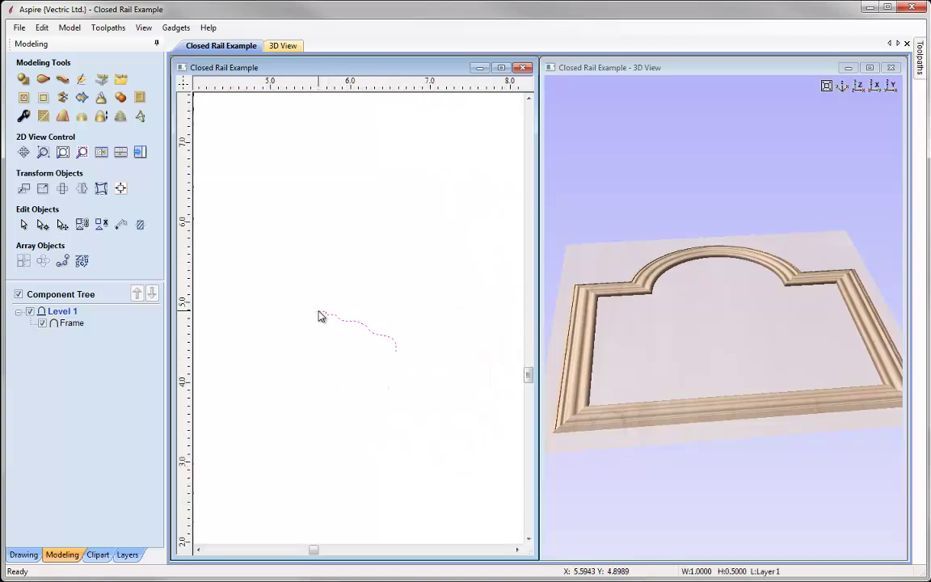
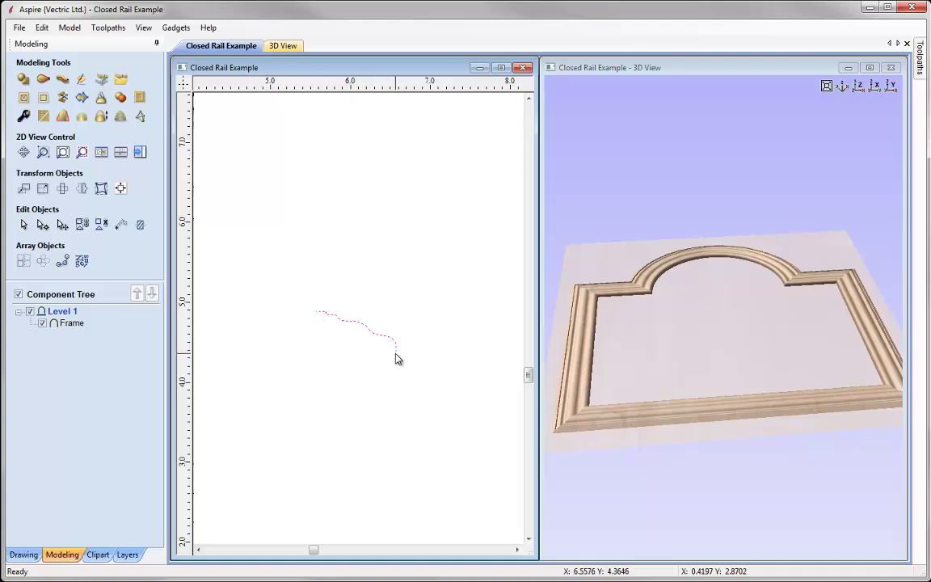
click(24, 555)
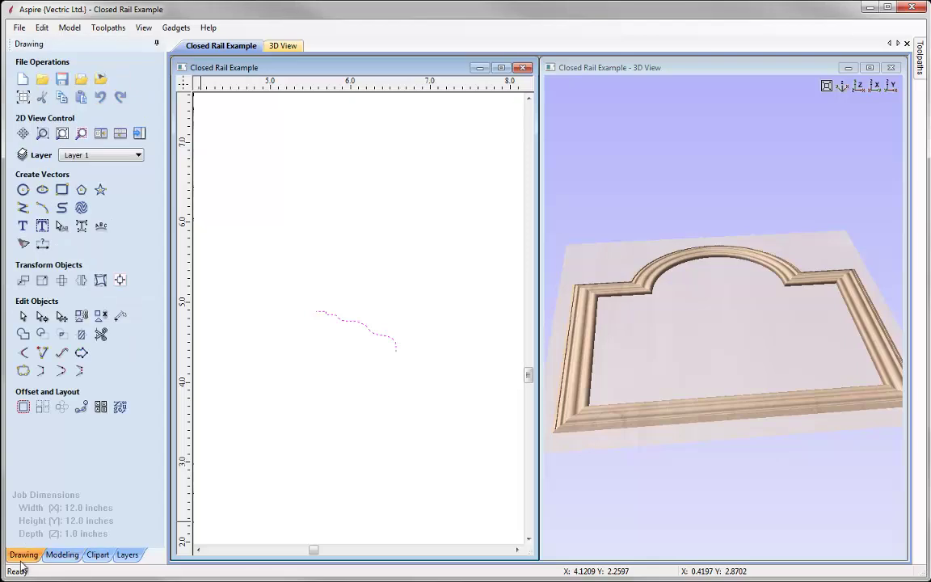
click(22, 210)
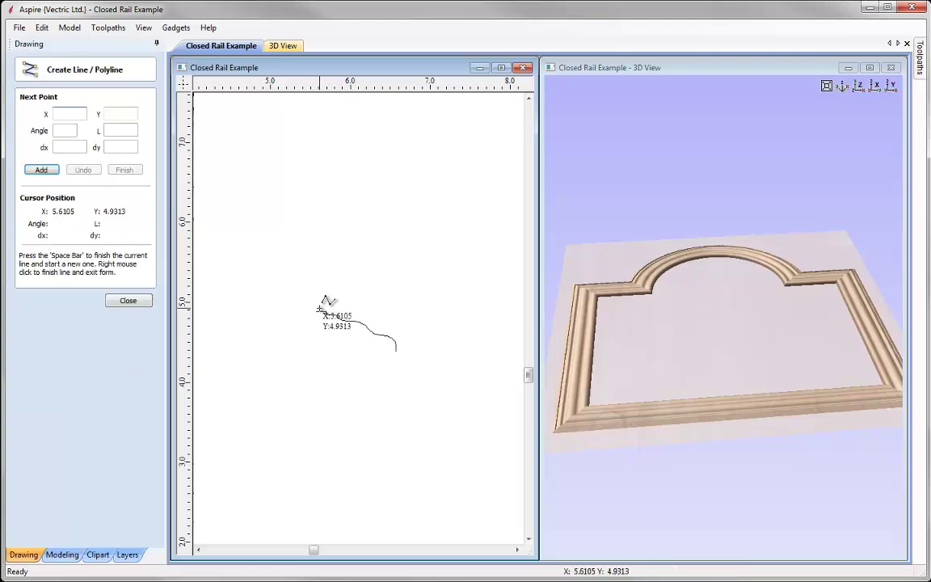
click(316, 309)
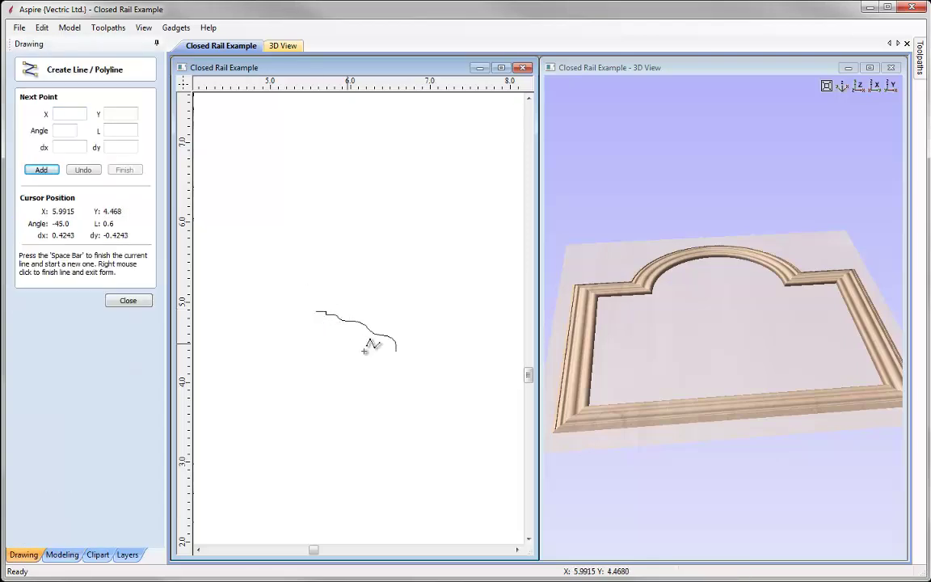
click(396, 350)
key(space)
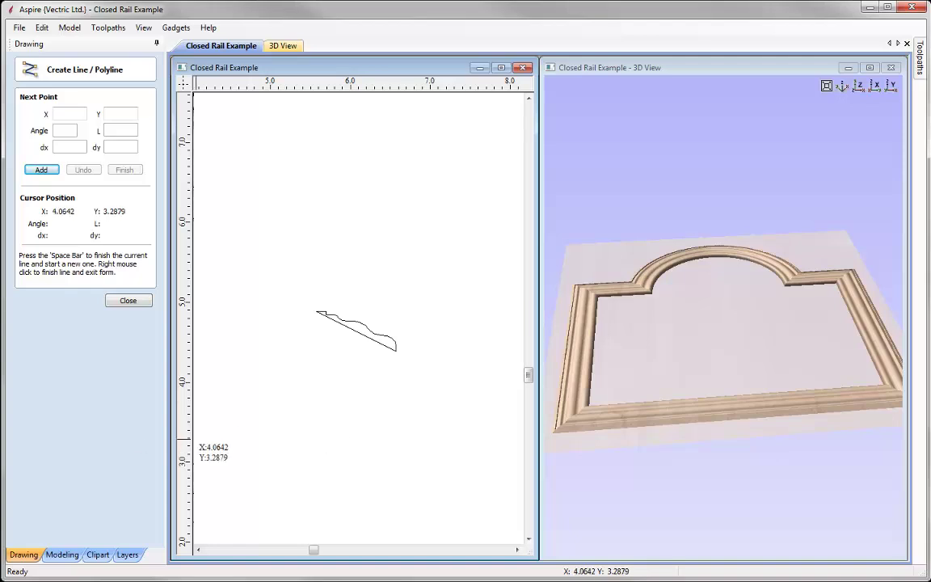
- Node-edit the straight line so it runs vertically from the profile's upper end down to the level of its lower end, about 0.5 inches
click(62, 554)
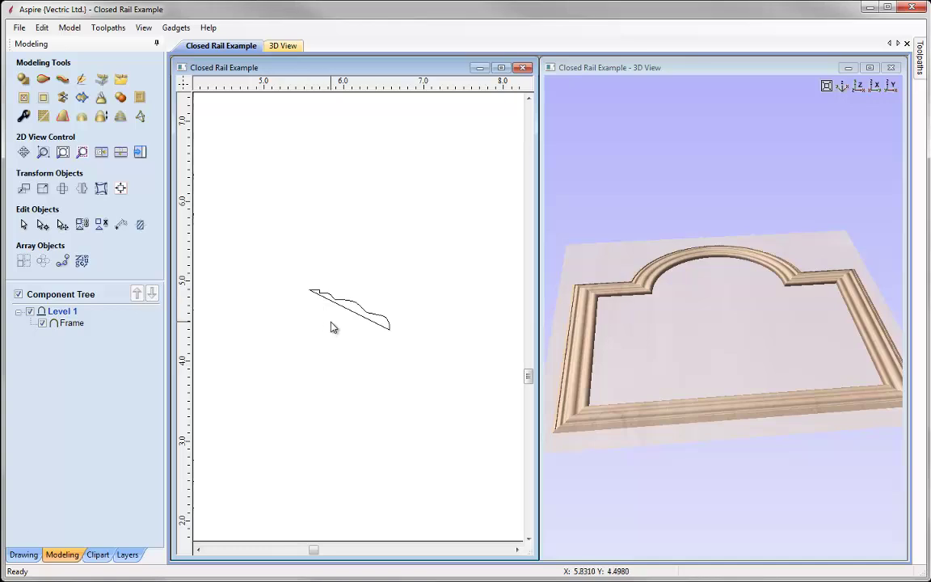
click(338, 306)
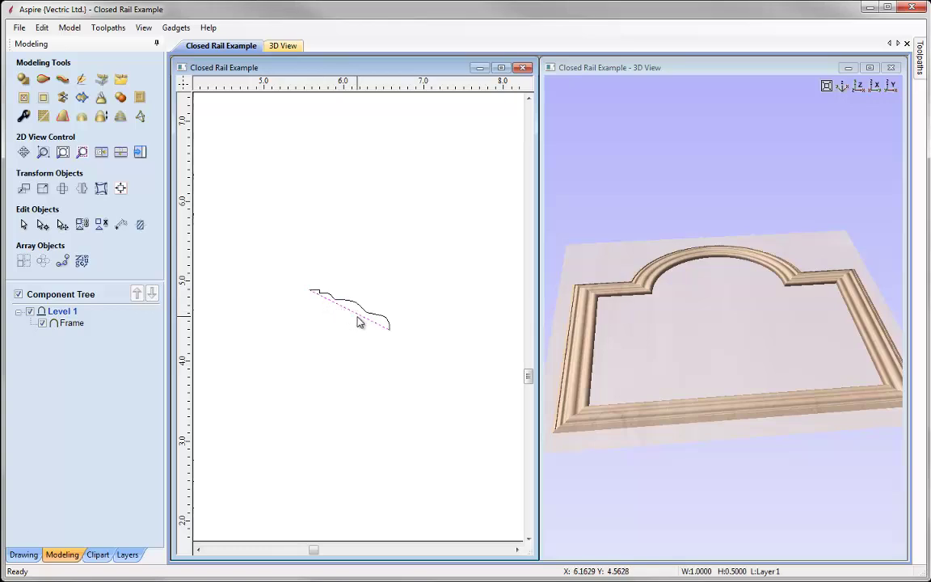
click(43, 224)
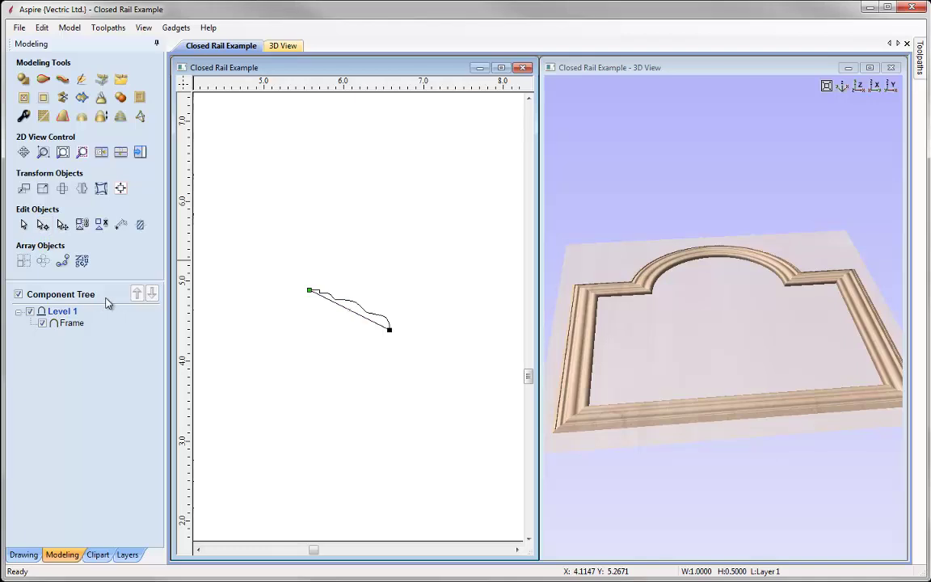
drag(289, 272, 314, 304)
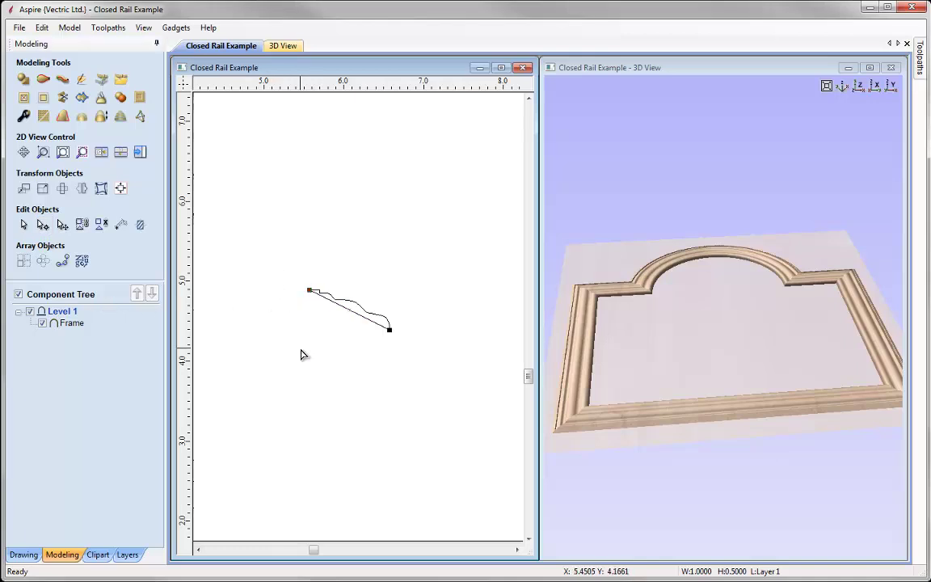
shift+drag(380, 320, 401, 339)
click(24, 225)
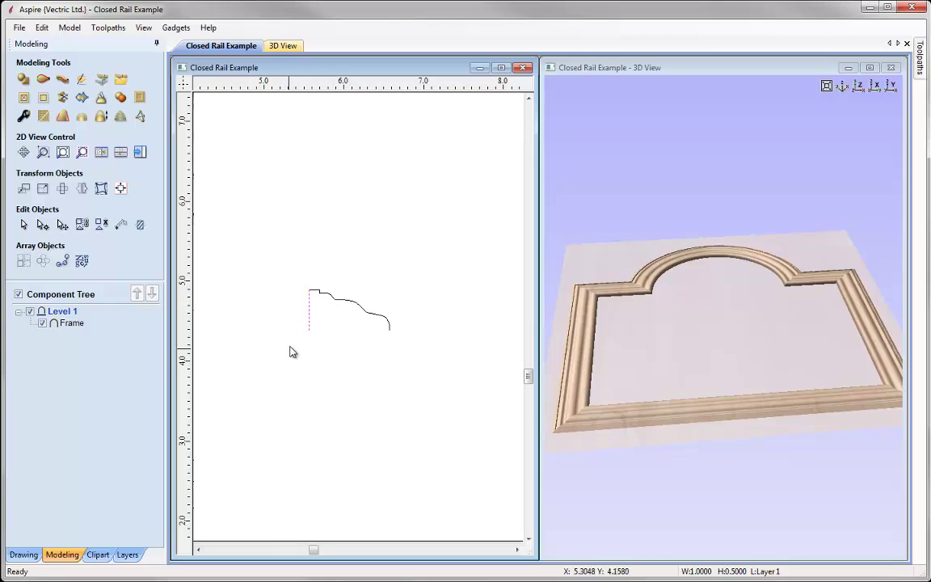
- Join the vertical line and the moulding profile into a single open vector
shift+click(332, 302)
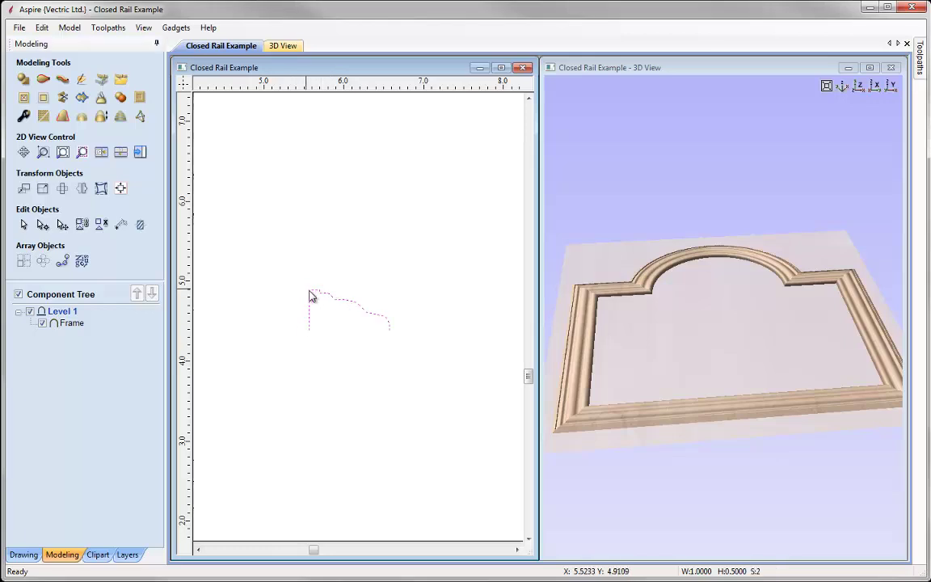
click(19, 555)
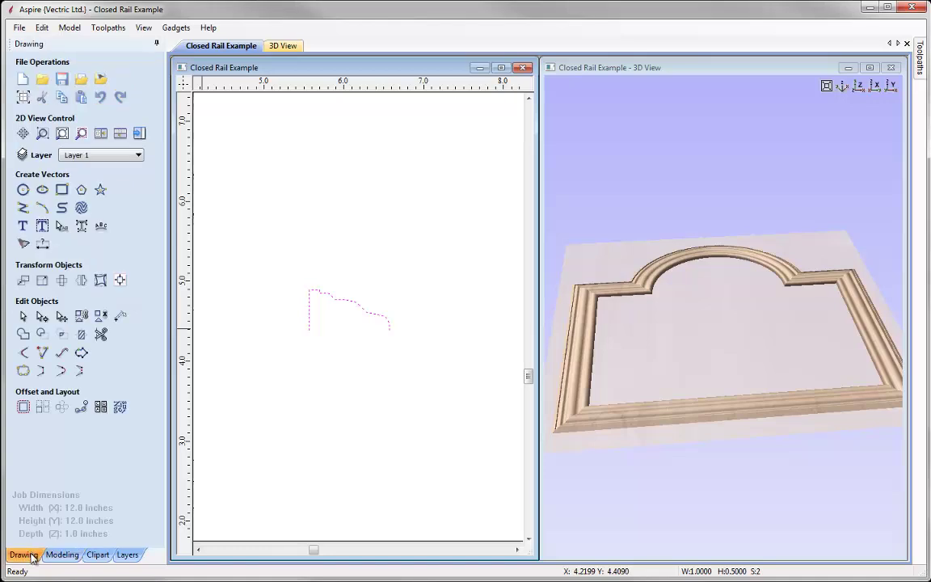
click(81, 374)
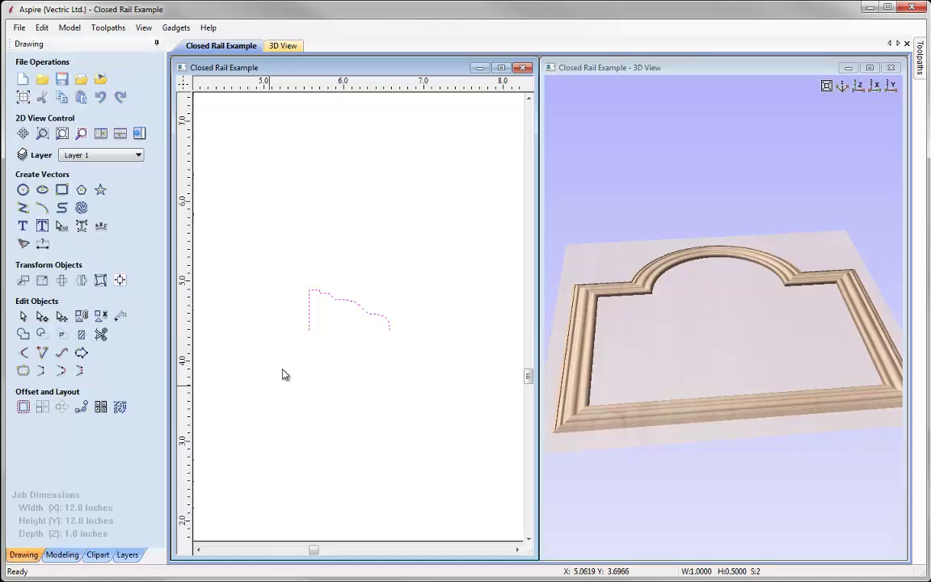
click(339, 305)
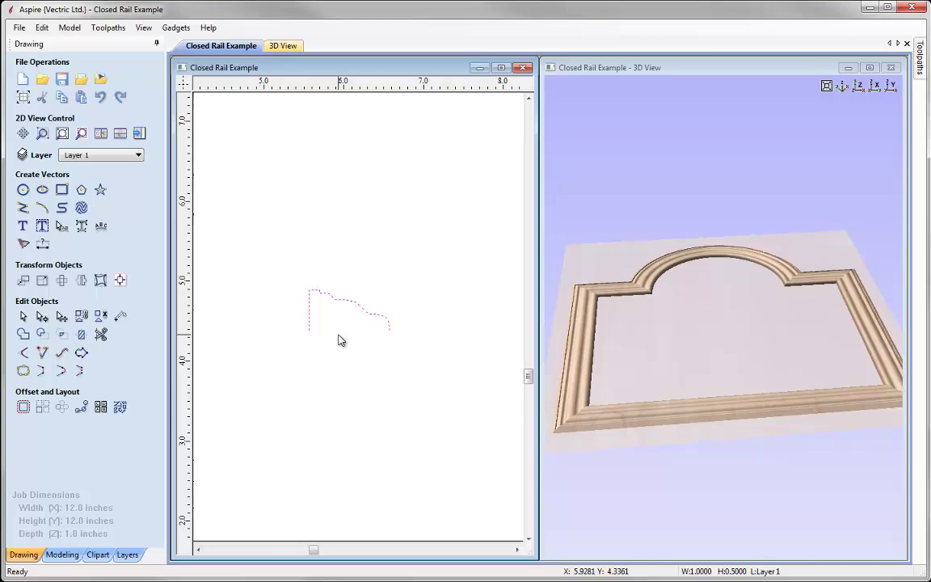
- Delete the Frame component from the component tree
click(62, 554)
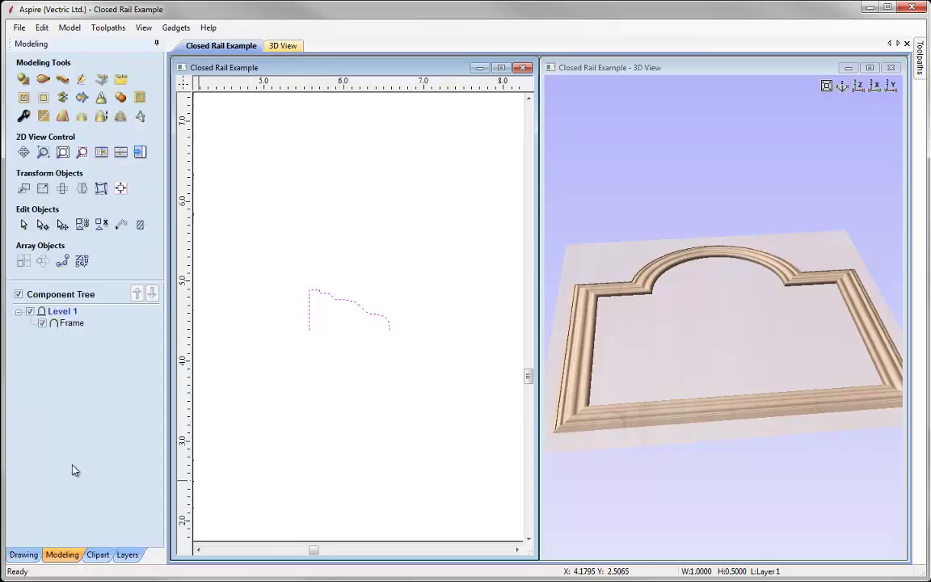
click(251, 342)
click(70, 324)
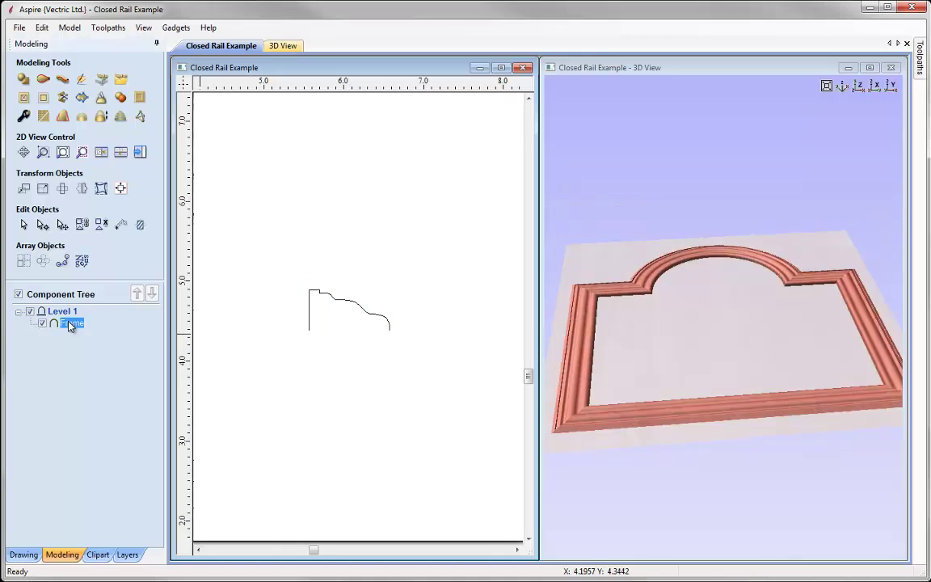
right_click(70, 323)
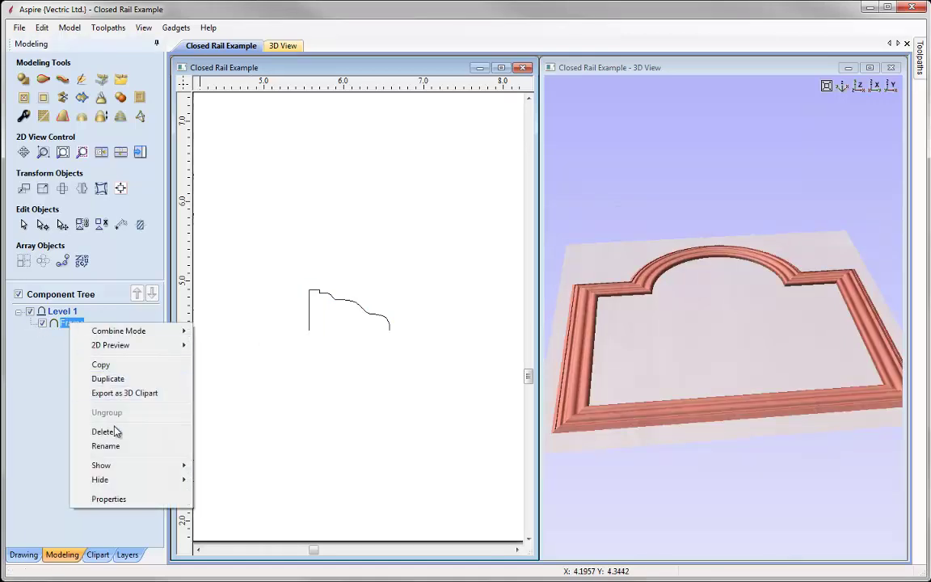
click(89, 372)
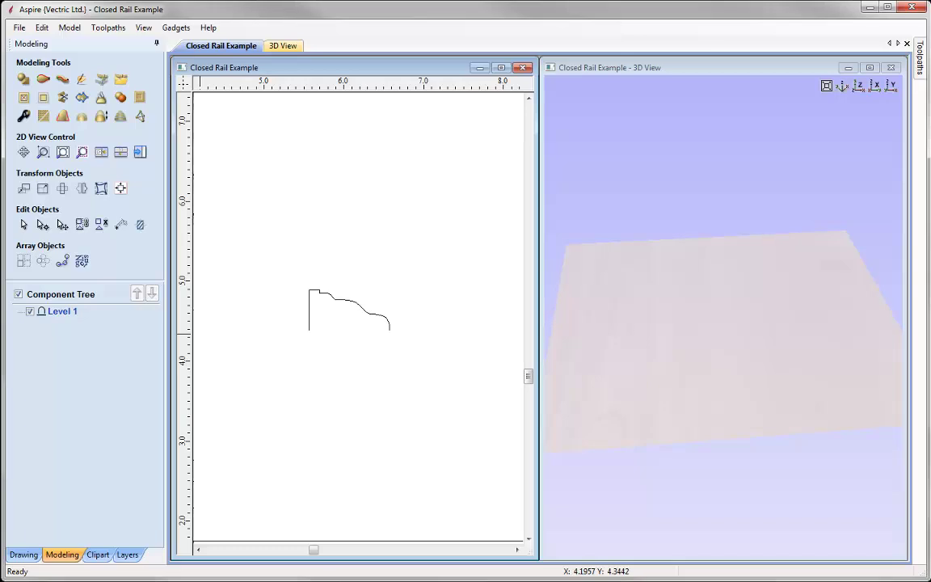
- Delete the three extra nodes along the outer rail's bottom edge, keeping only its corner nodes there
click(63, 153)
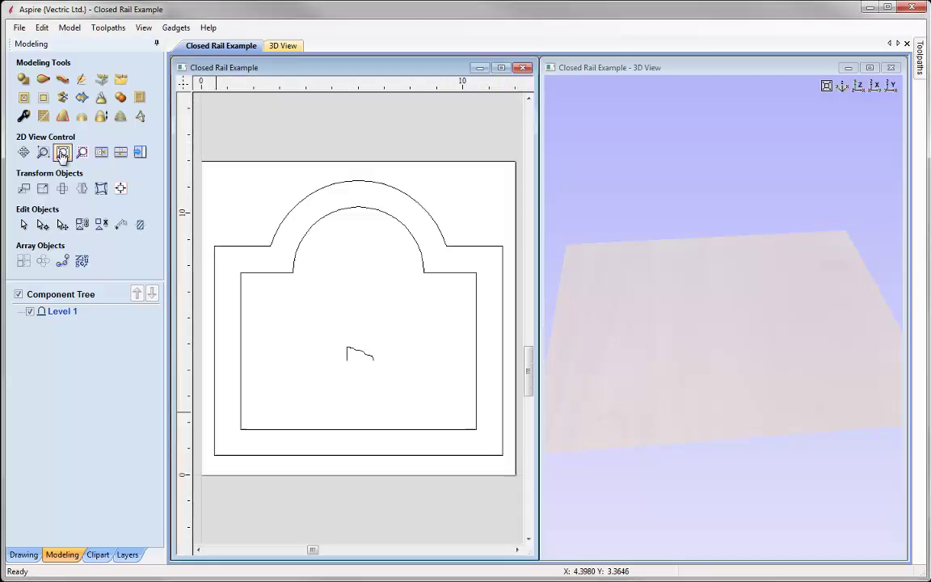
click(317, 457)
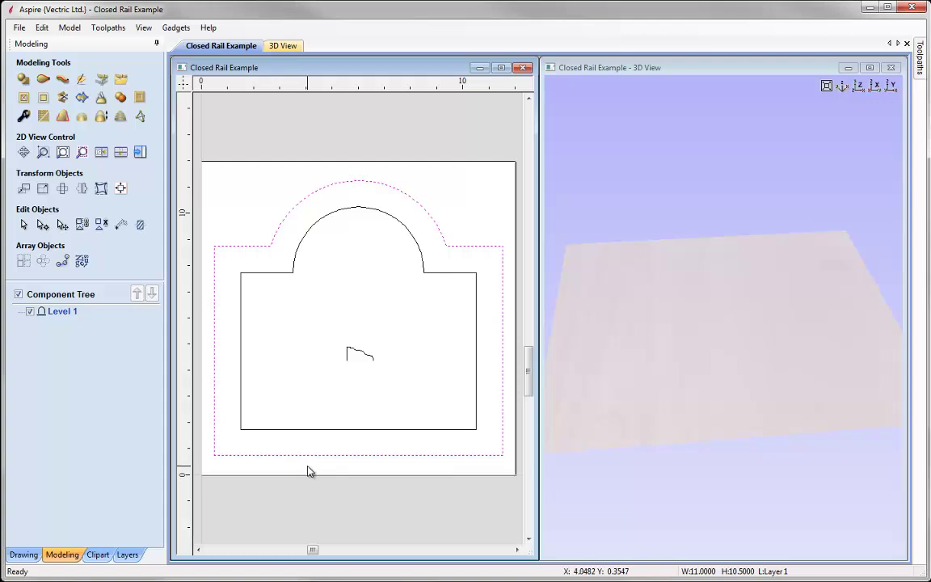
key(n)
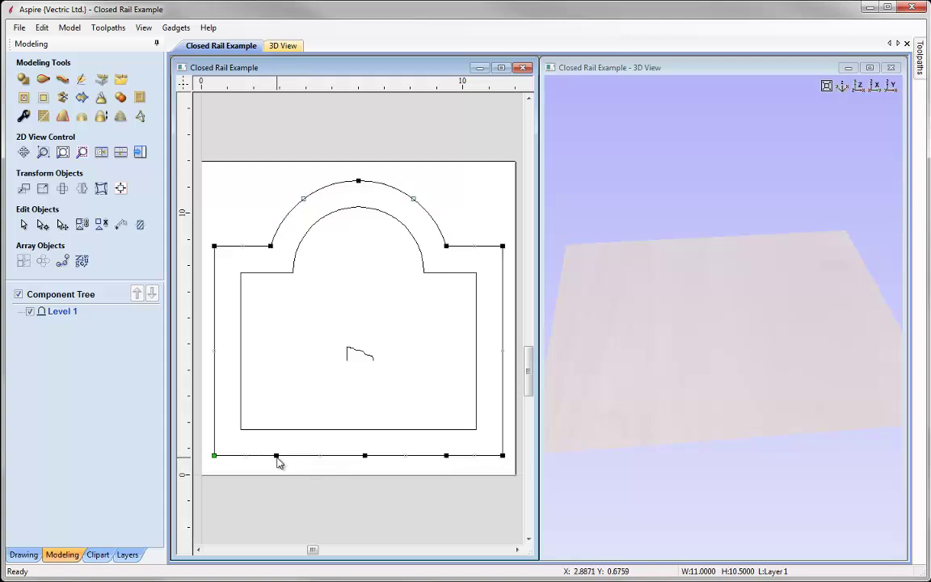
right_click(277, 461)
click(307, 310)
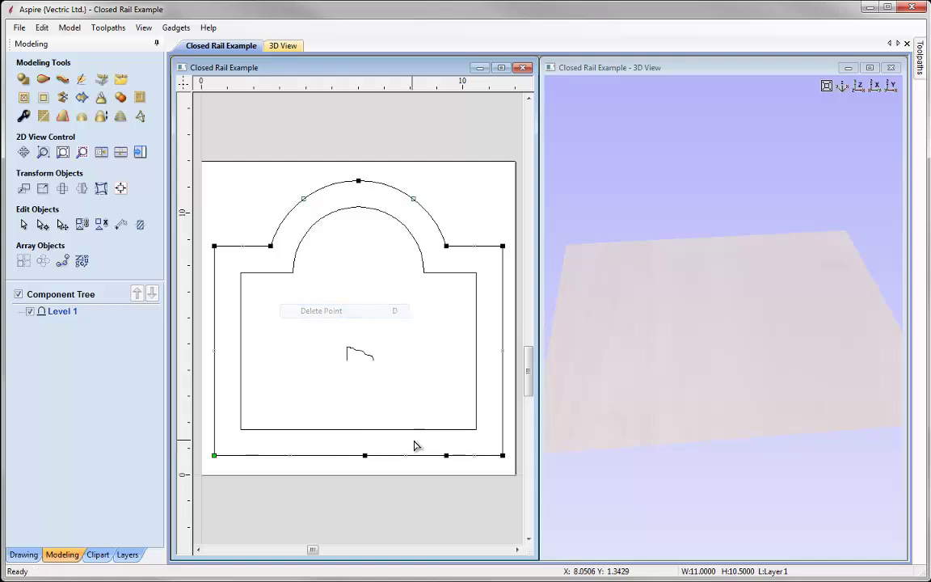
right_click(365, 454)
click(404, 308)
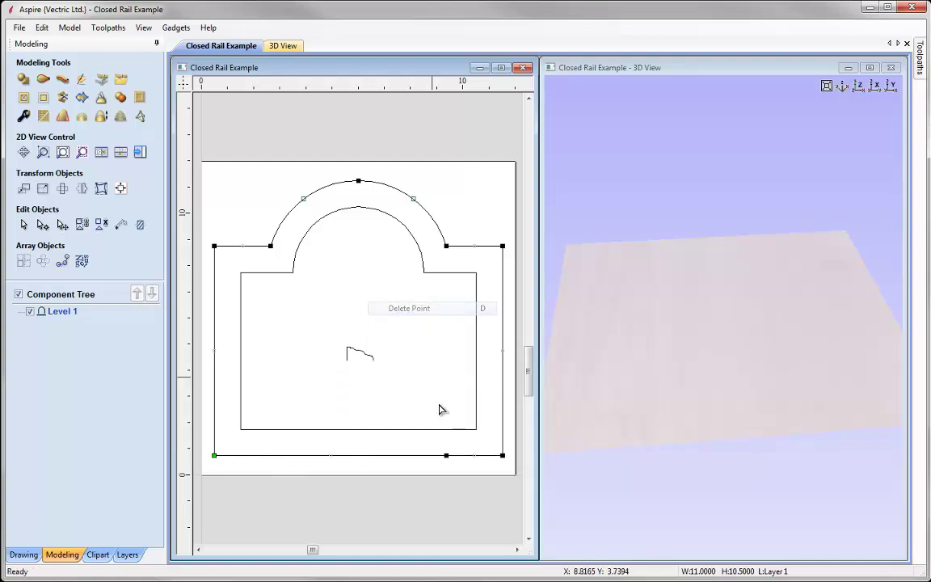
right_click(446, 455)
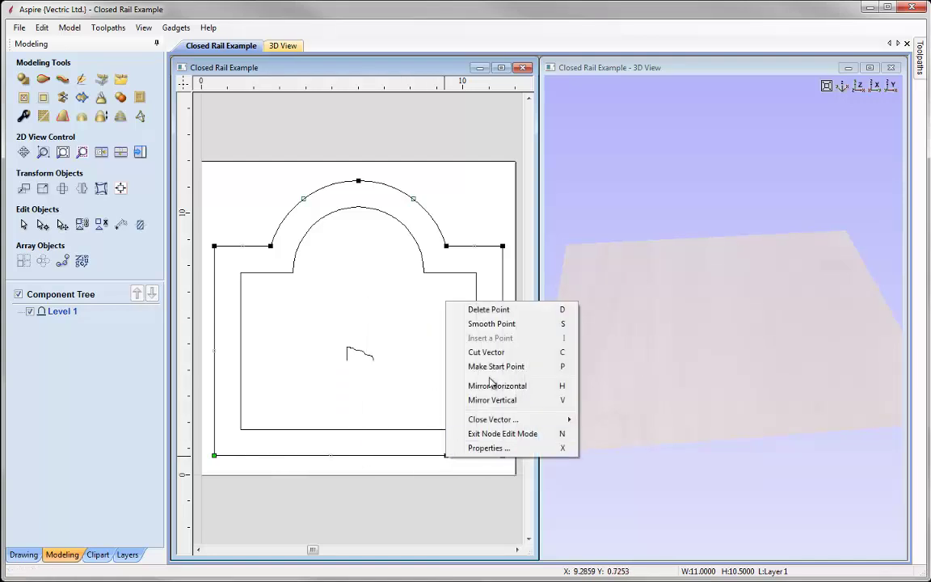
click(488, 309)
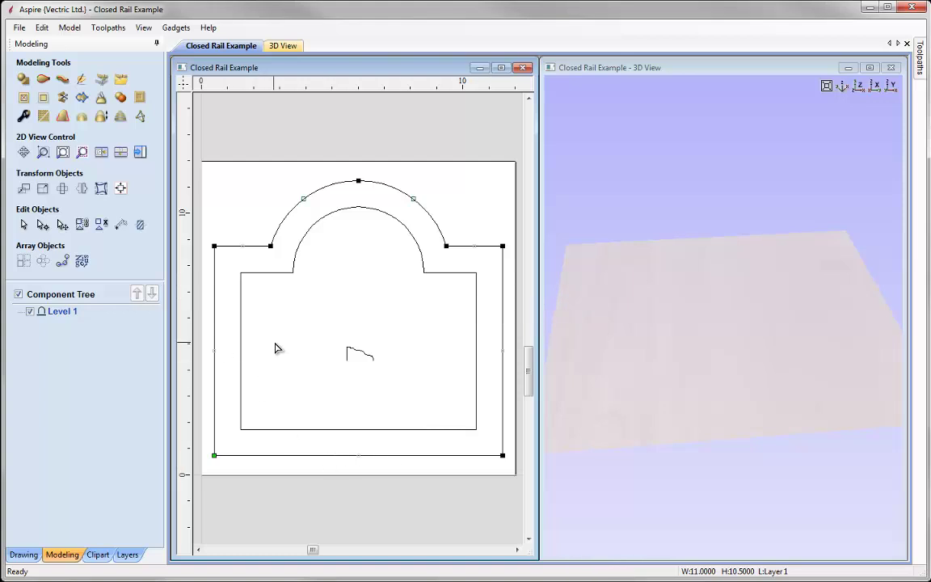
click(24, 223)
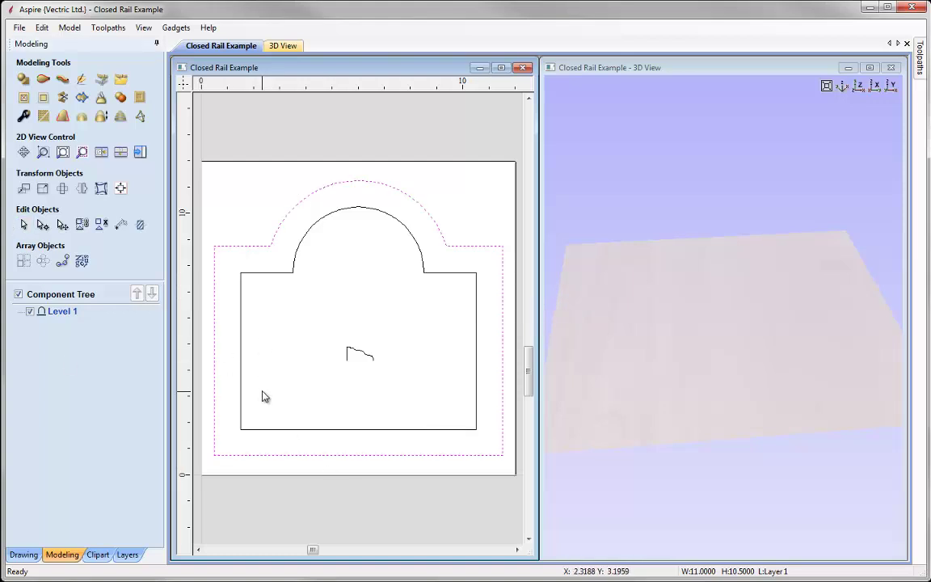
- Set the outer and inner frame outlines as the drive rails of a new Two Rail Sweep
shift+click(292, 274)
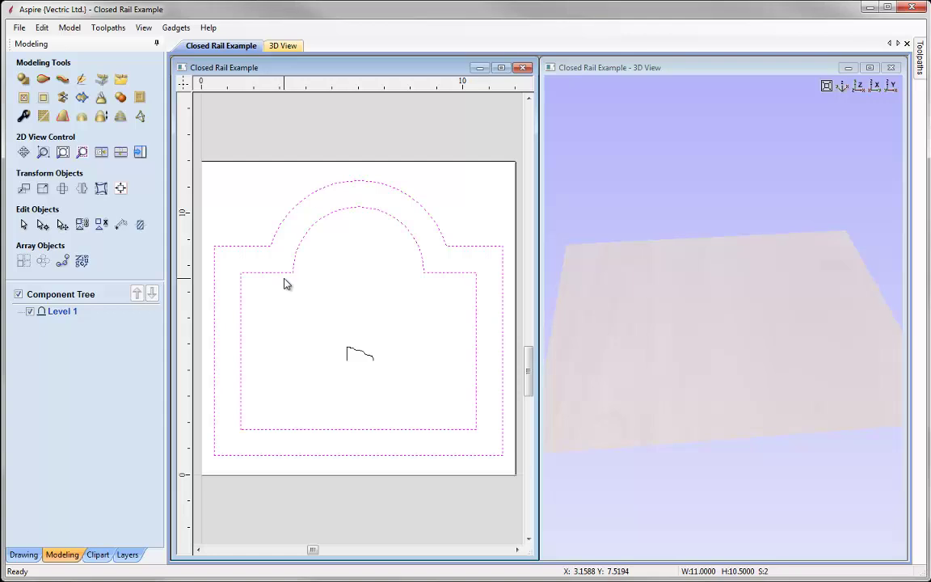
click(43, 78)
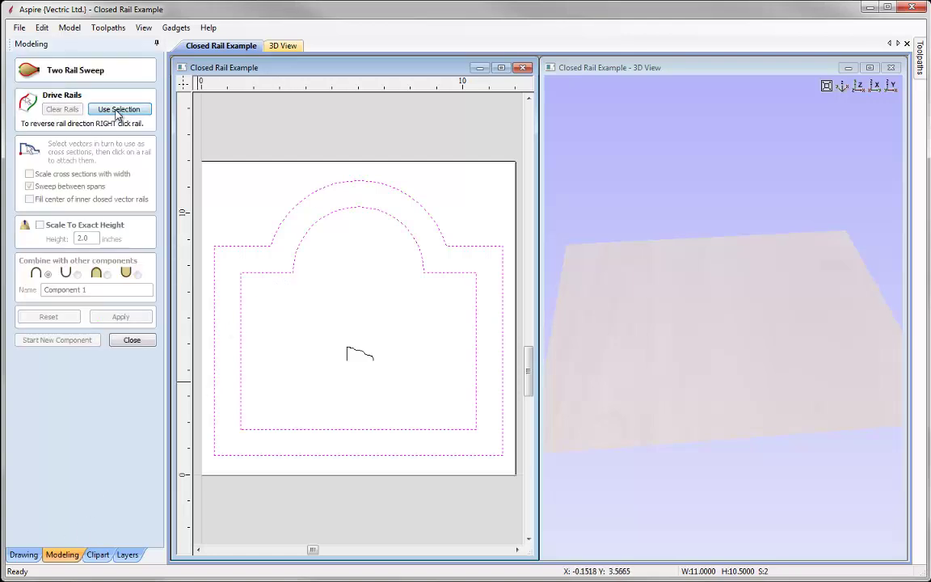
click(117, 109)
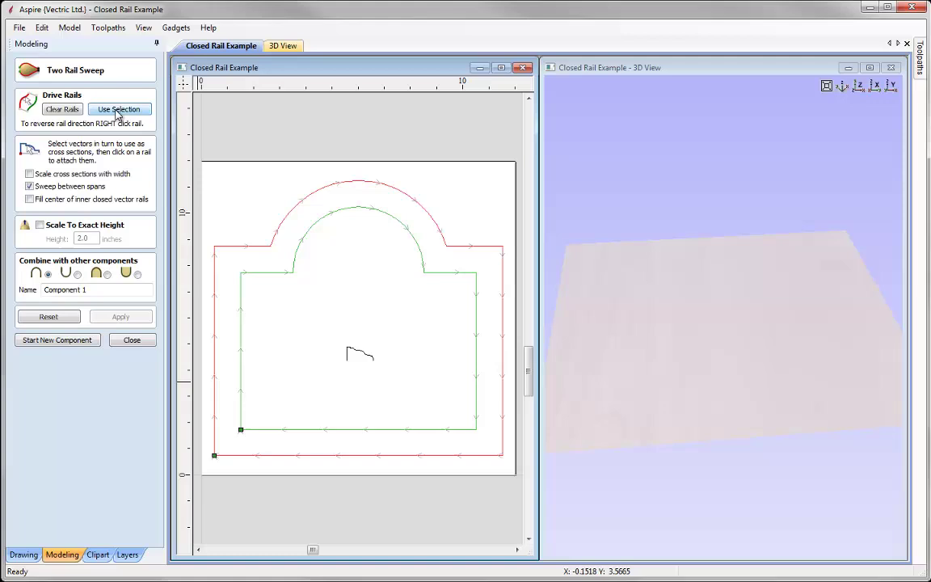
- Attach the vertical-edged moulding profile at the rails' start point and insert cross sections at all the matching rail nodes
click(355, 352)
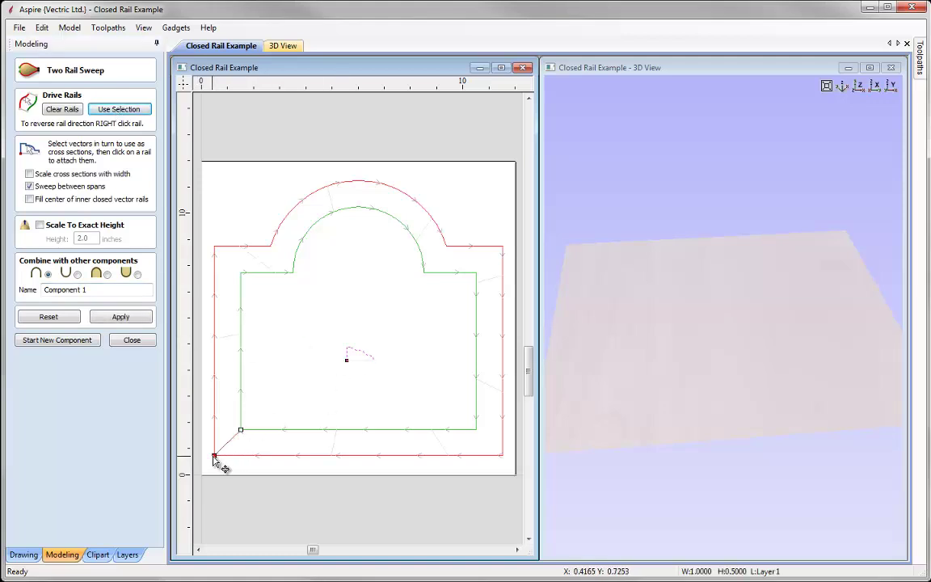
right_click(214, 458)
click(270, 501)
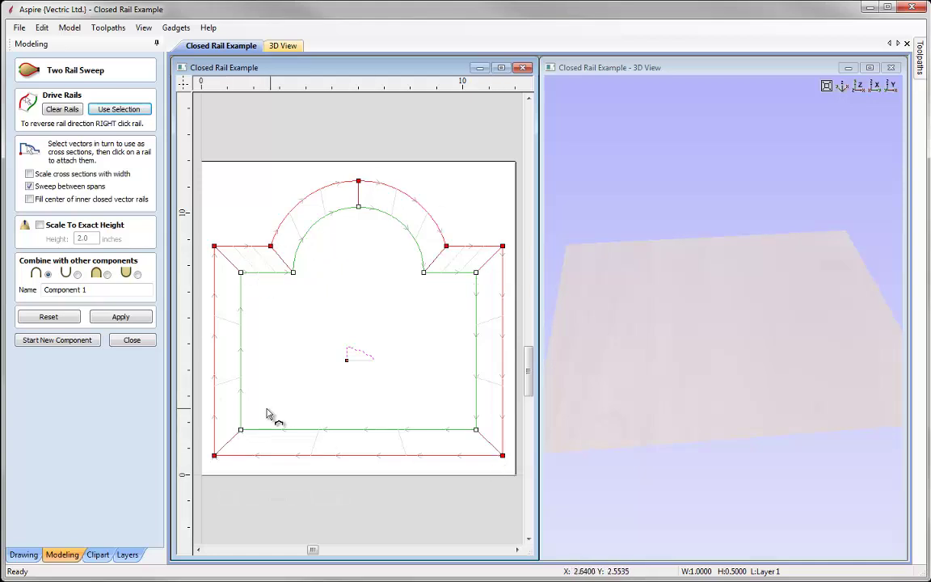
- Name the component Frame, apply the sweep and inspect the resulting moulding from several angles in 3D
click(98, 290)
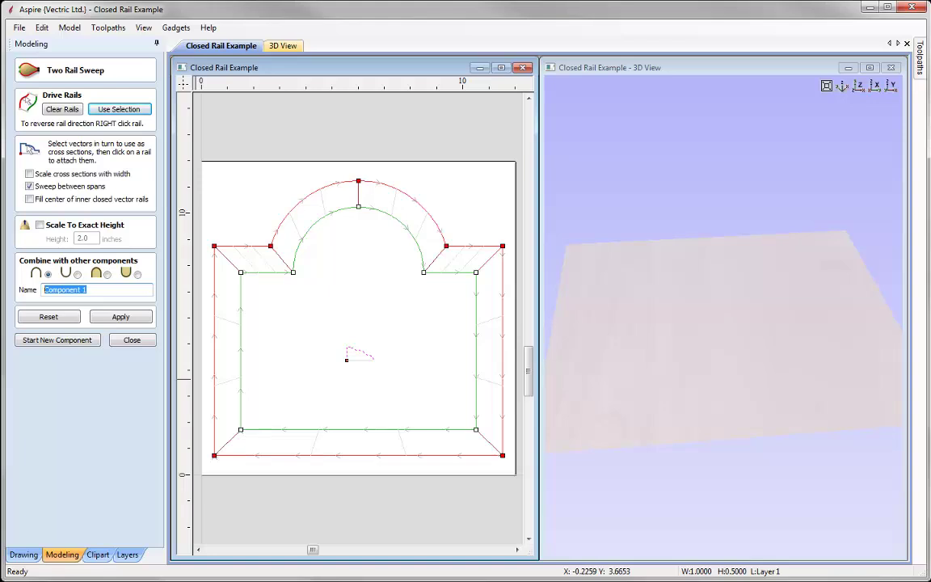
text(Frame)
click(150, 317)
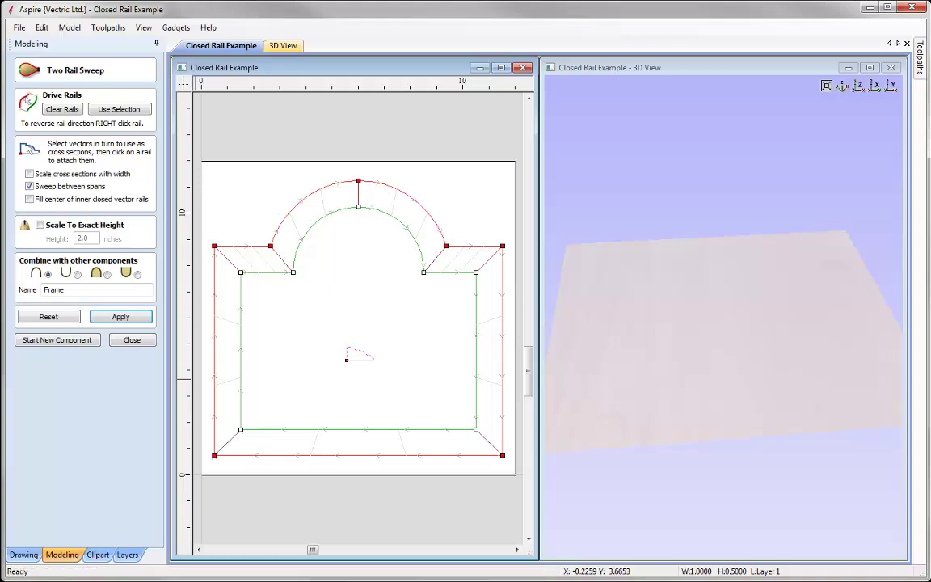
click(662, 332)
drag(662, 332, 716, 483)
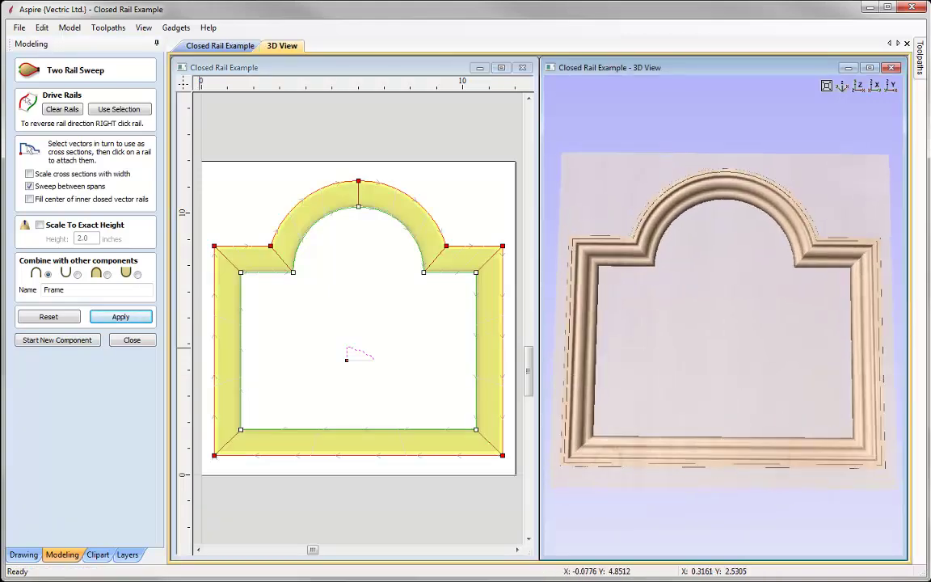
drag(788, 509, 529, 397)
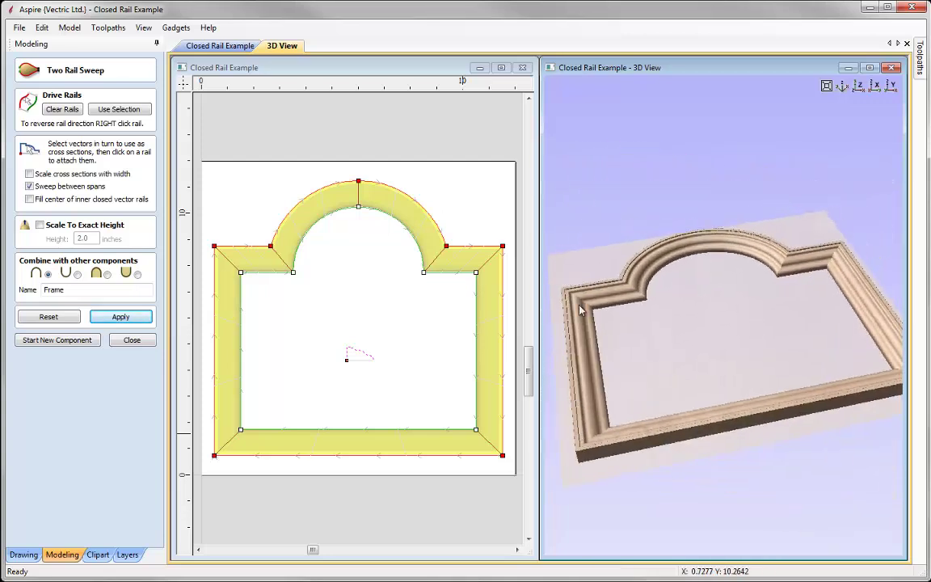
drag(536, 267, 584, 425)
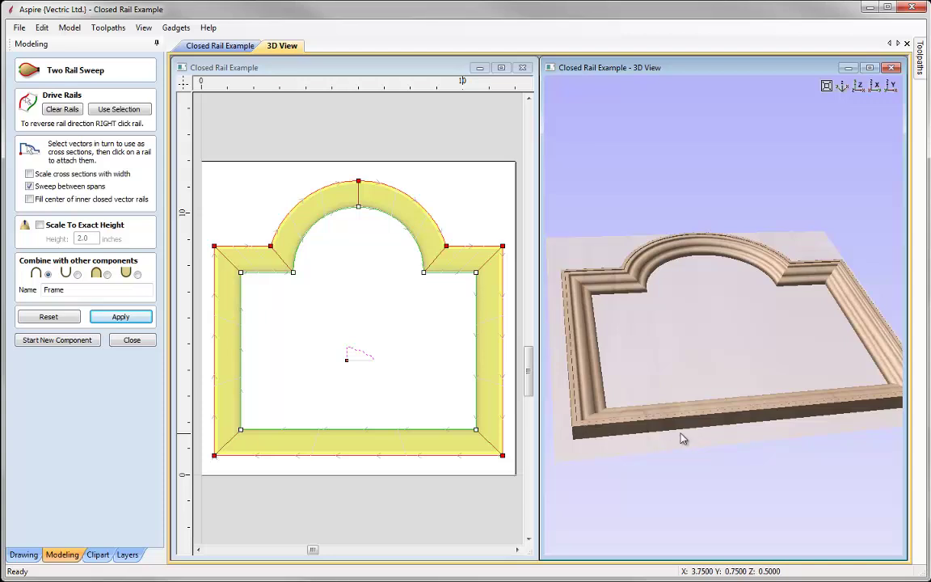
drag(681, 438, 401, 374)
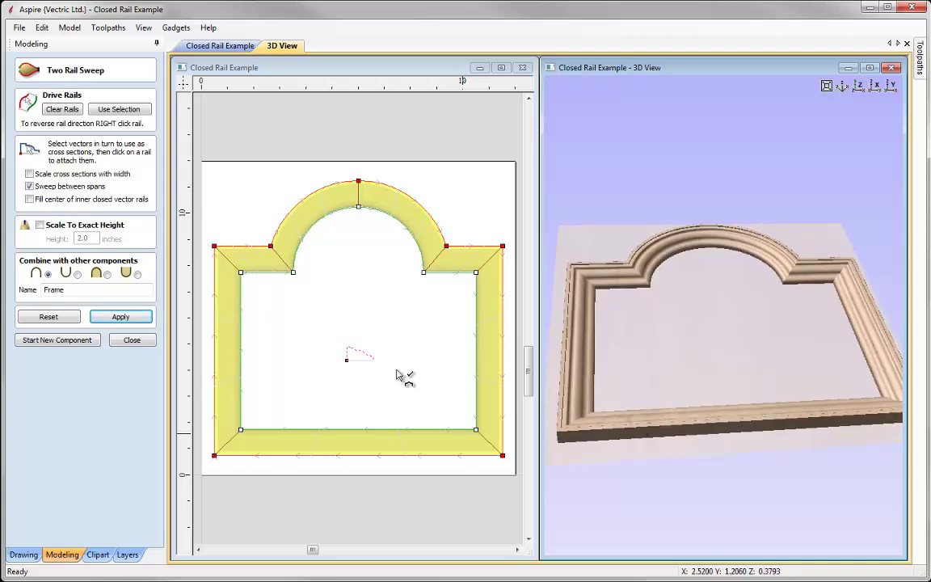
- Swap the rail order and reapply the sweep so the profile's vertical edge follows the inner outline
right_click(216, 347)
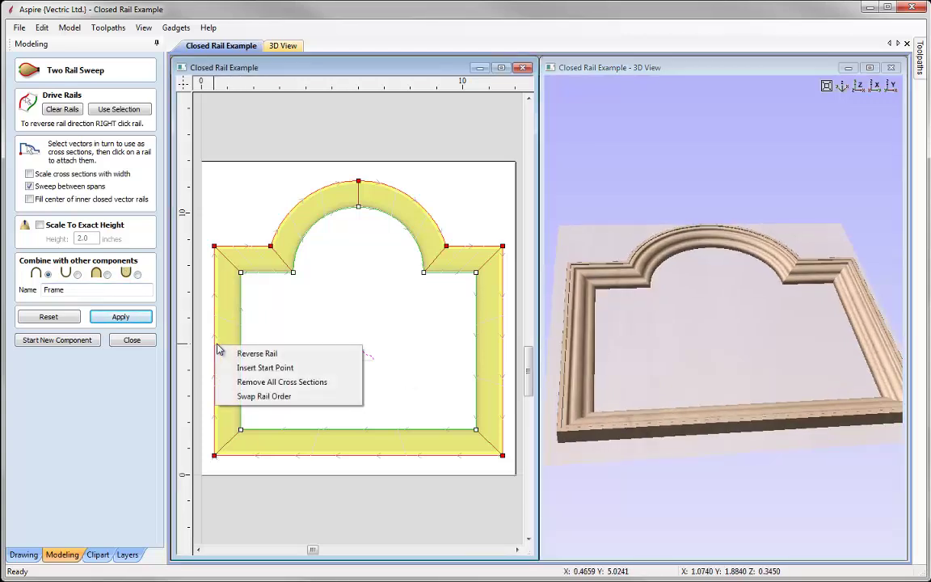
click(259, 396)
click(121, 318)
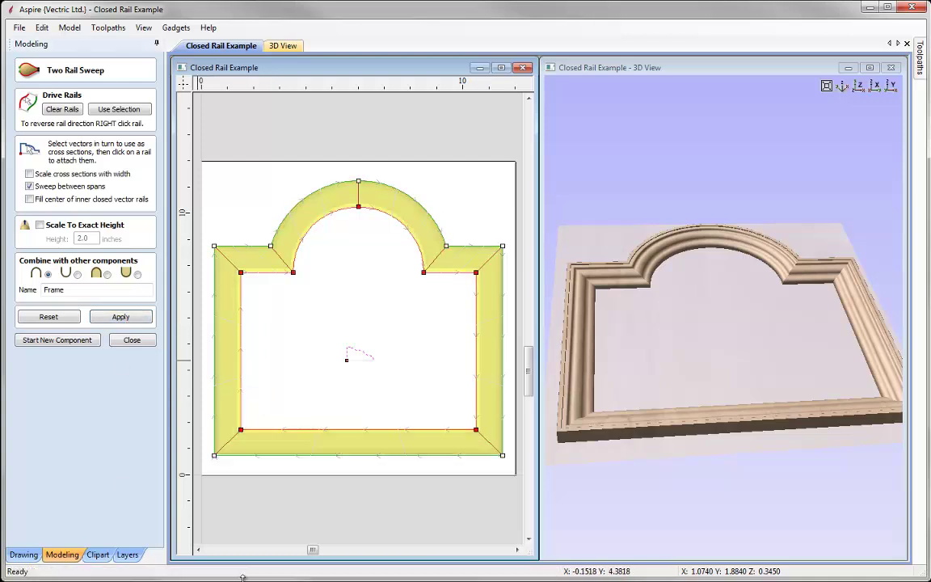
mouse_move(663, 304)
mouse_down()
mouse_move(721, 270)
mouse_move(611, 317)
mouse_move(647, 303)
mouse_move(657, 312)
mouse_up()
drag(640, 353, 702, 343)
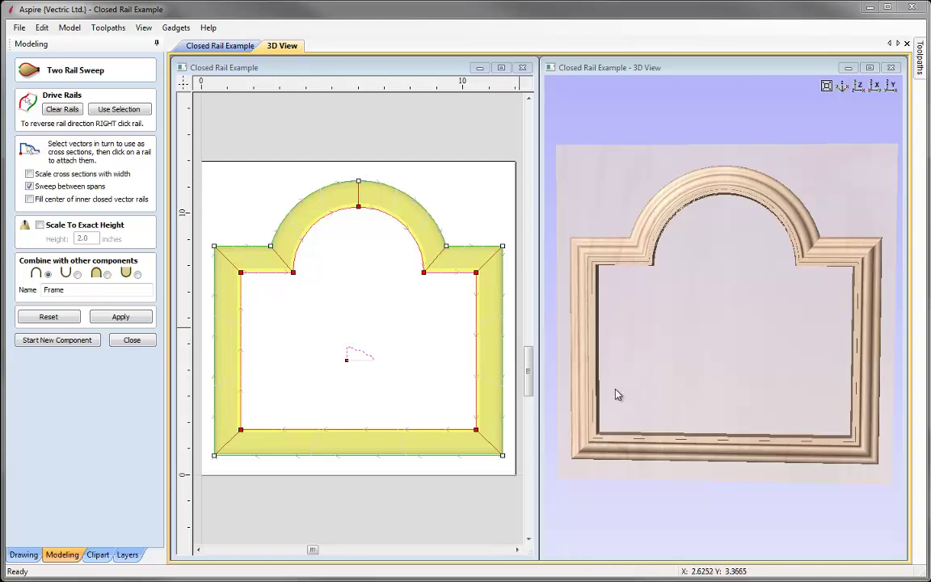
- Fill the center of the inner closed rail, reapply and finish the sweep, and inspect the component in an enlarged 3D view
click(30, 199)
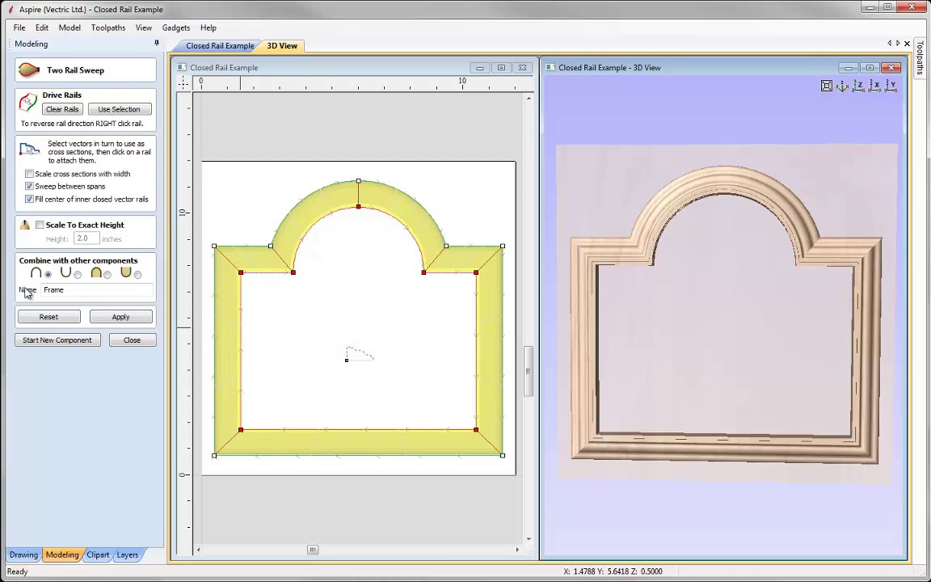
click(121, 317)
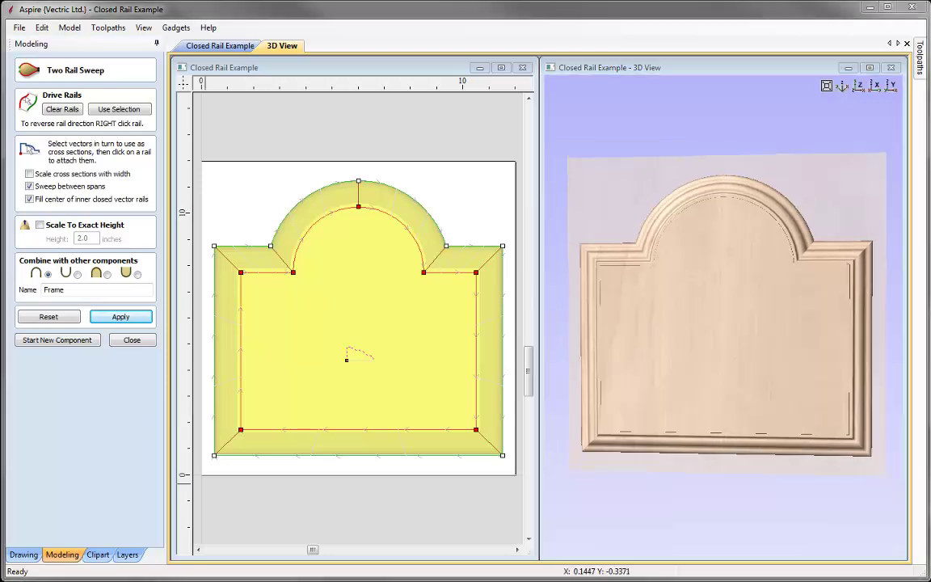
click(129, 343)
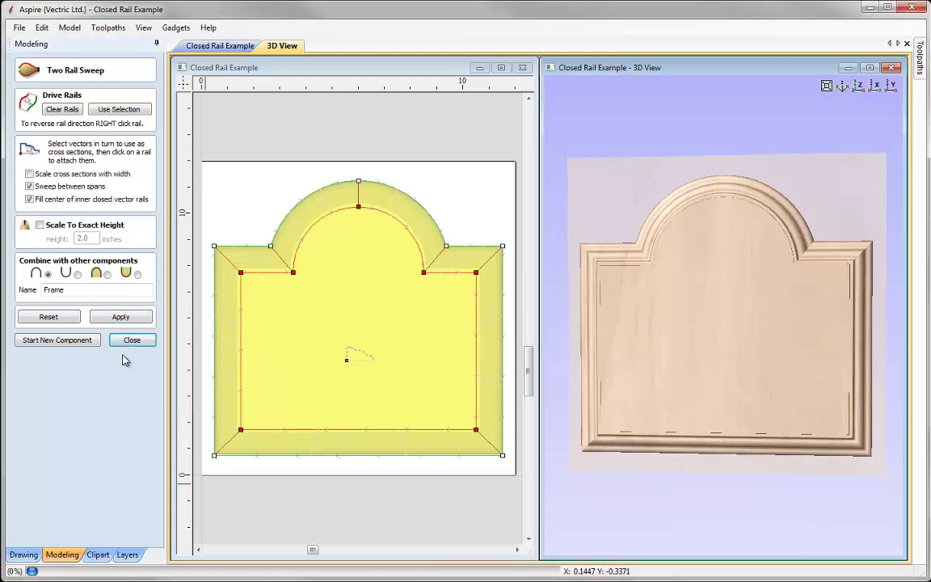
click(869, 67)
drag(676, 225, 762, 224)
click(848, 65)
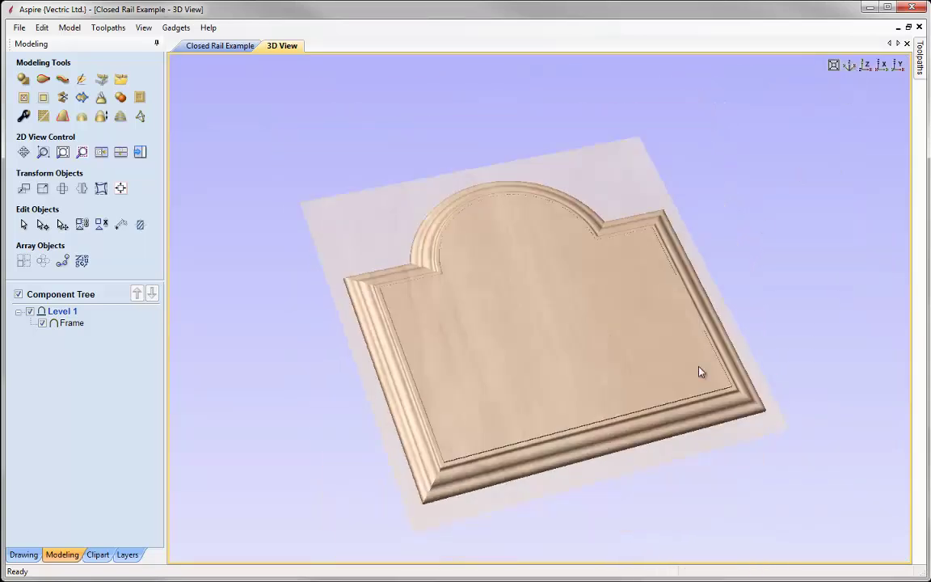